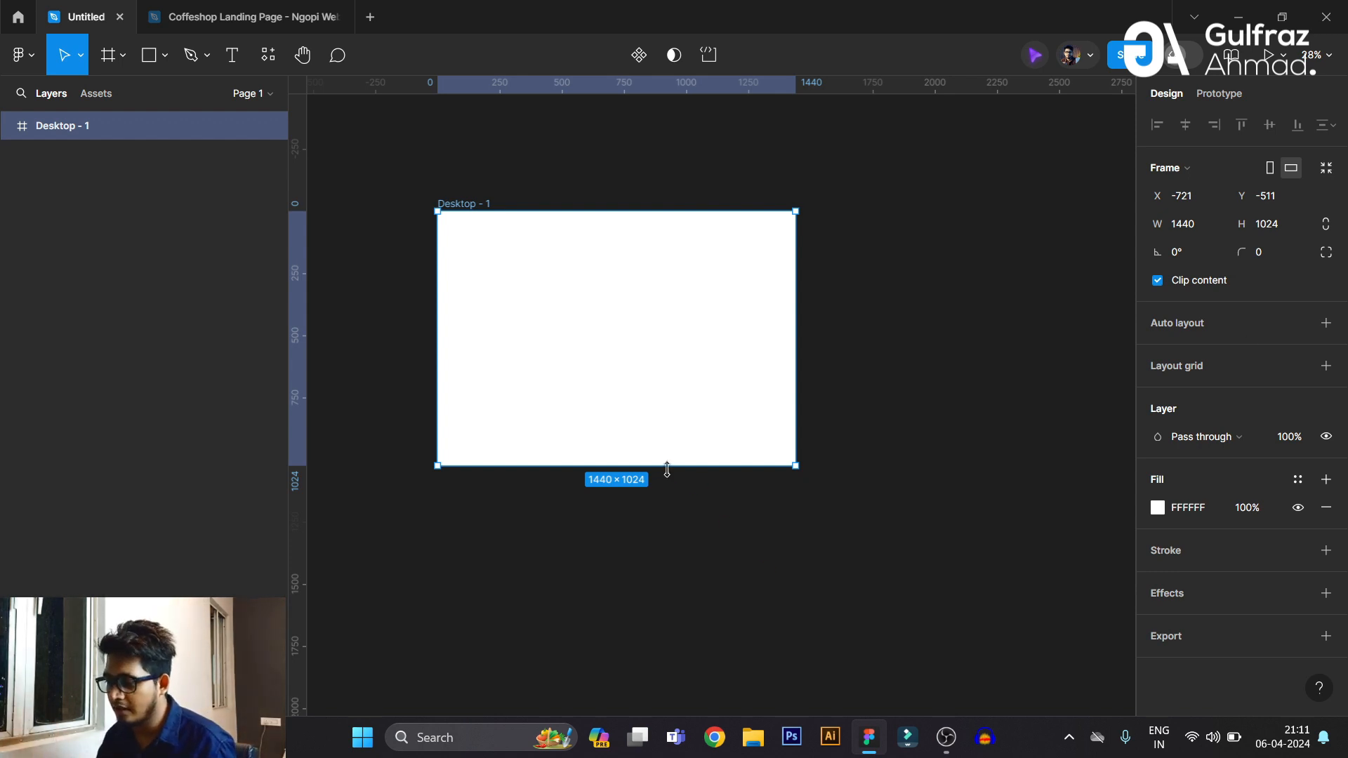
# Try extending the Desktop - 1 frame downward to a height of about 1926, and undo the resize.
pyautogui.moveTo(667, 469); pyautogui.dragTo(668, 690)
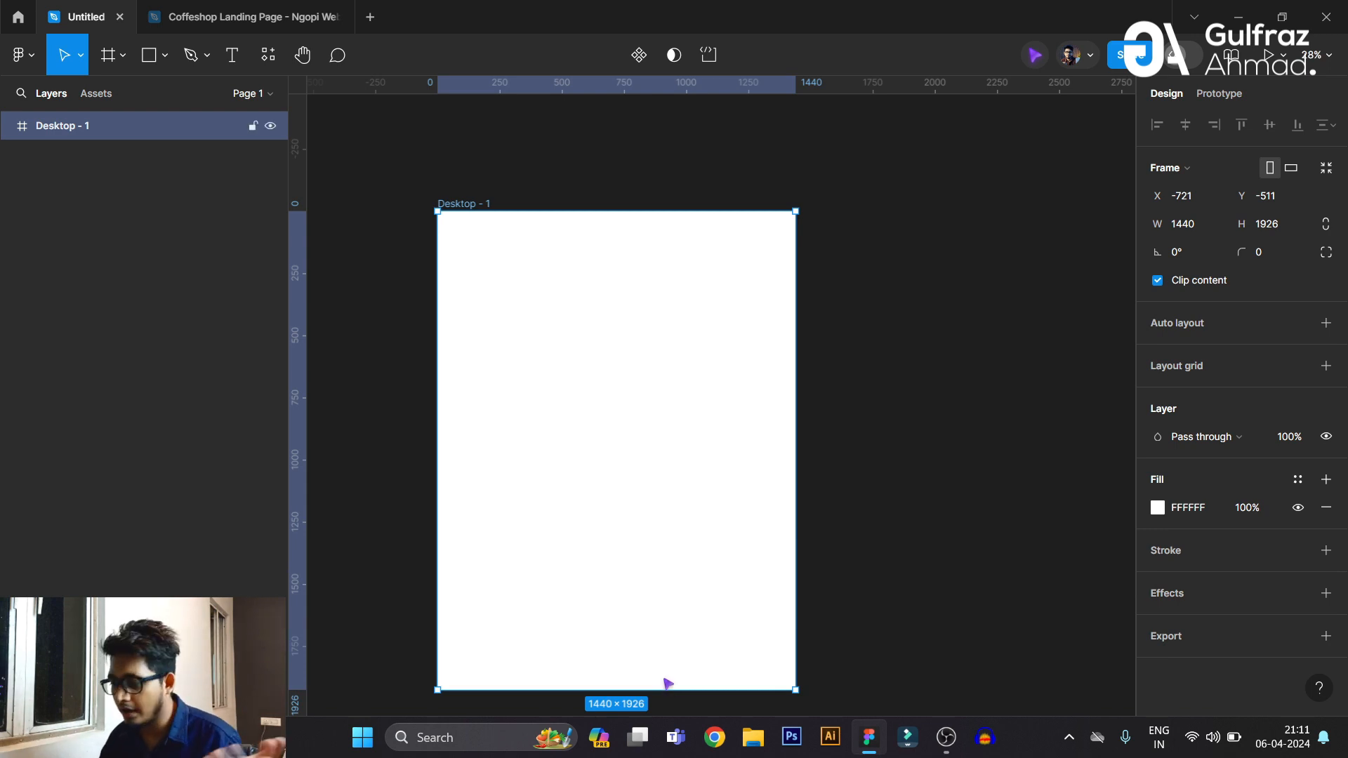
pyautogui.hotkey('ctrl', 'z')
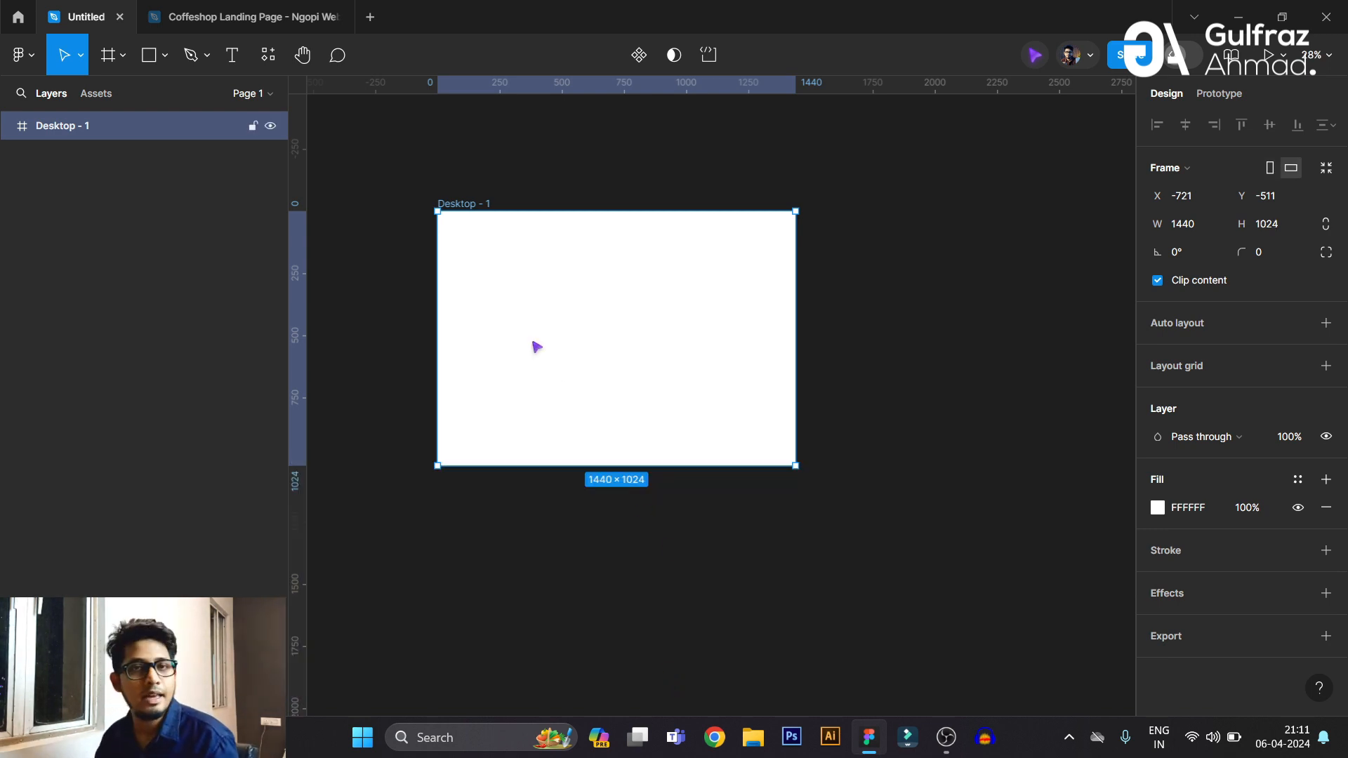
pyautogui.scroll(-4, 421, 383)
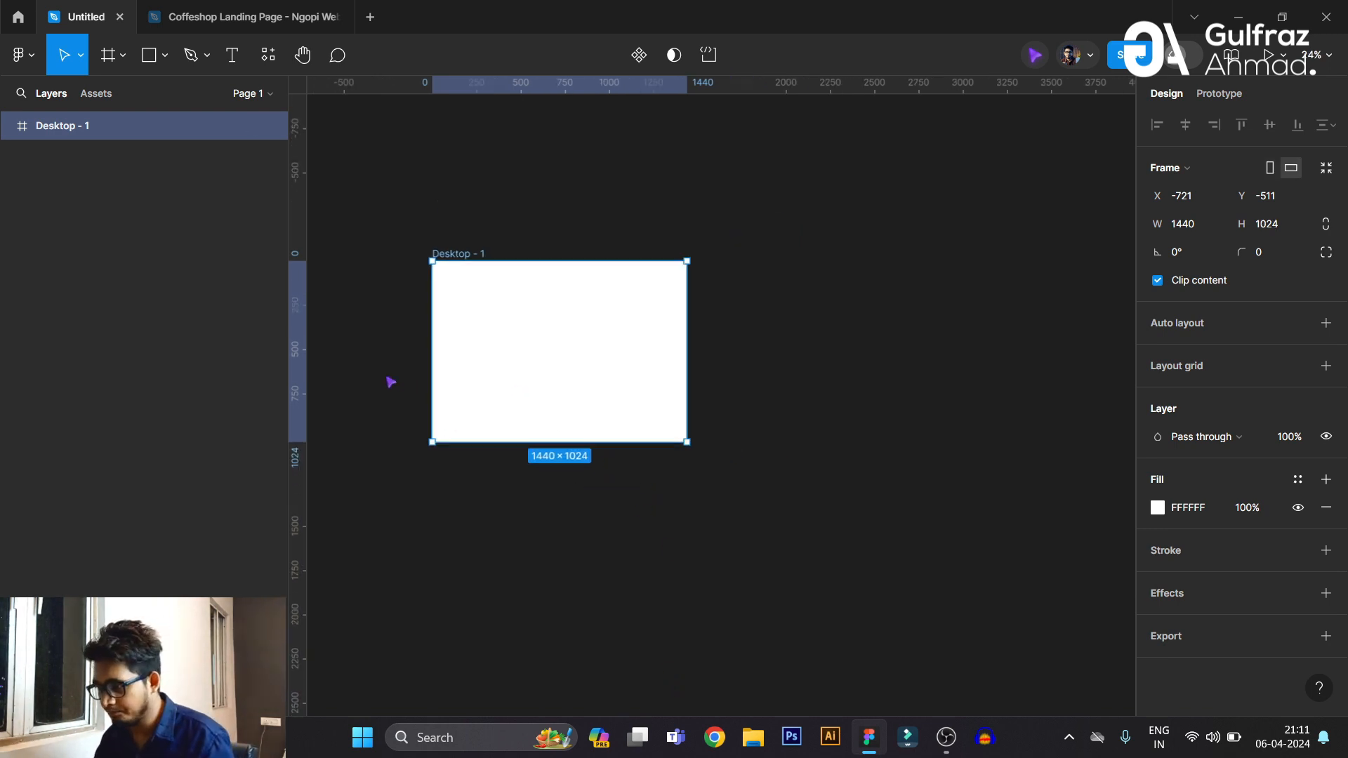
pyautogui.click(515, 490)
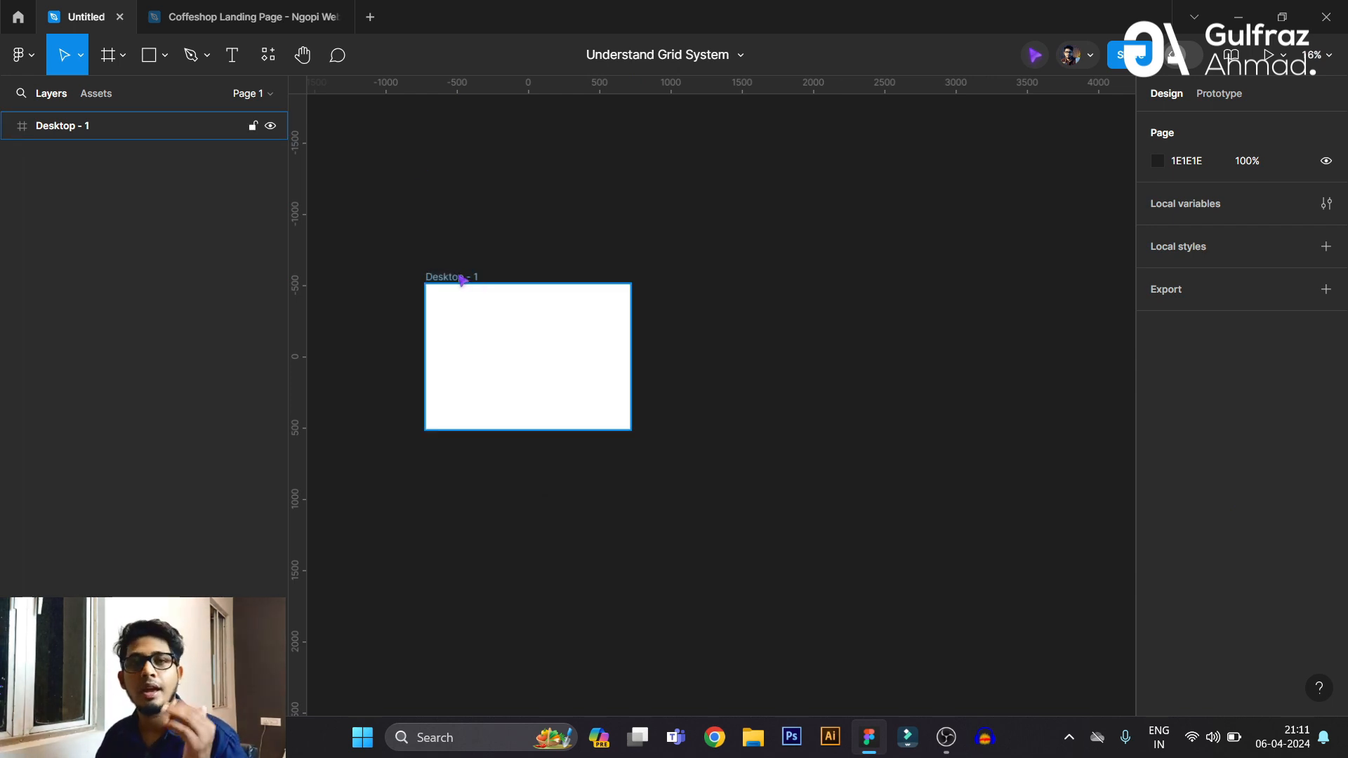
# Add an iPad mini 8.3 preset frame and place it beside the Desktop - 1 frame with their top edges aligned.
pyautogui.click(461, 278)
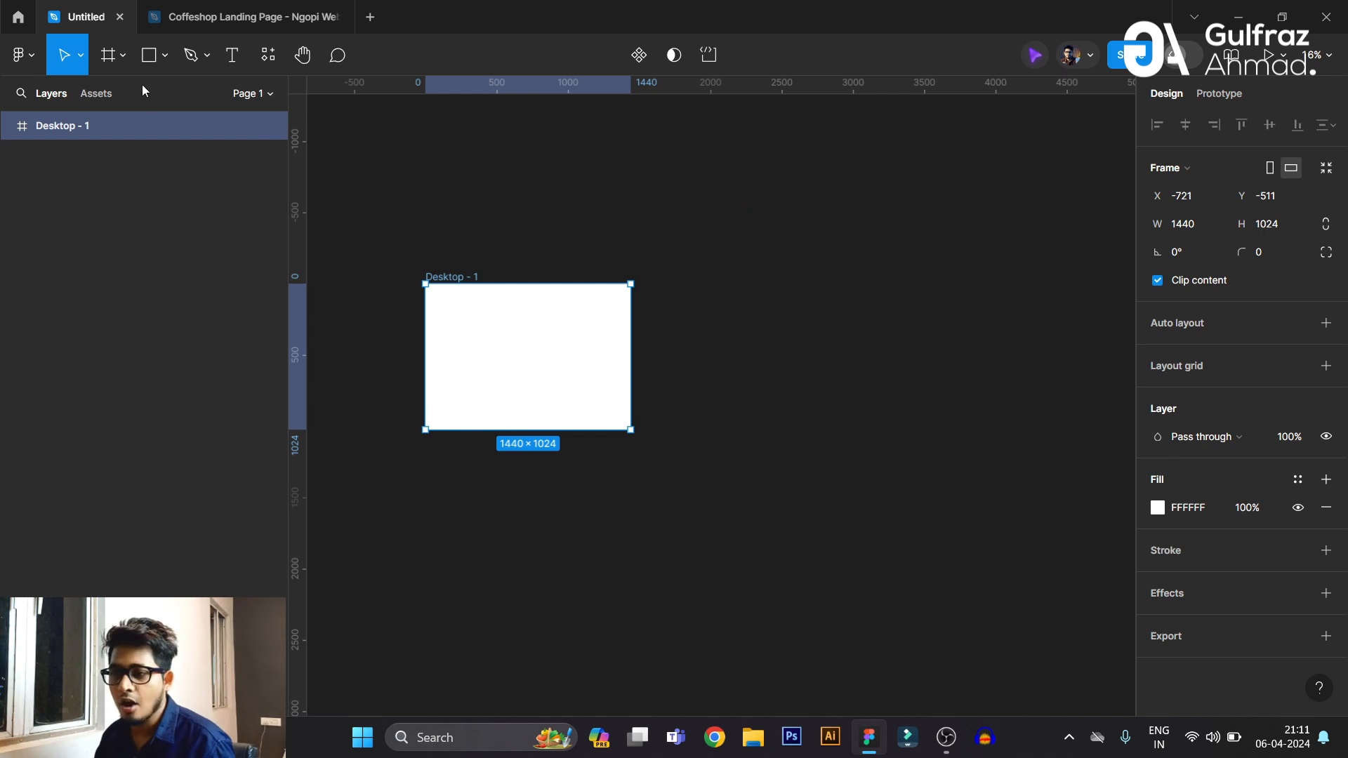
pyautogui.click(108, 54)
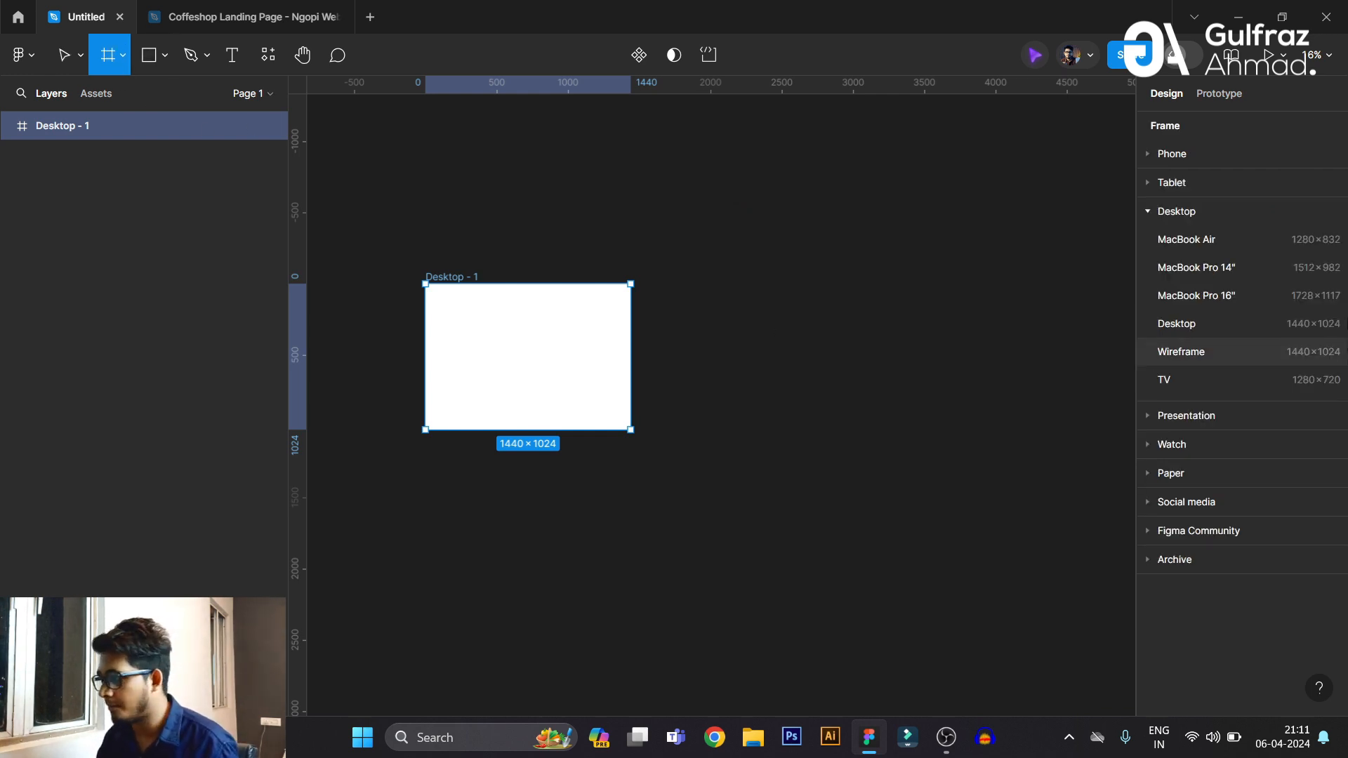
pyautogui.click(1154, 215)
pyautogui.click(1155, 183)
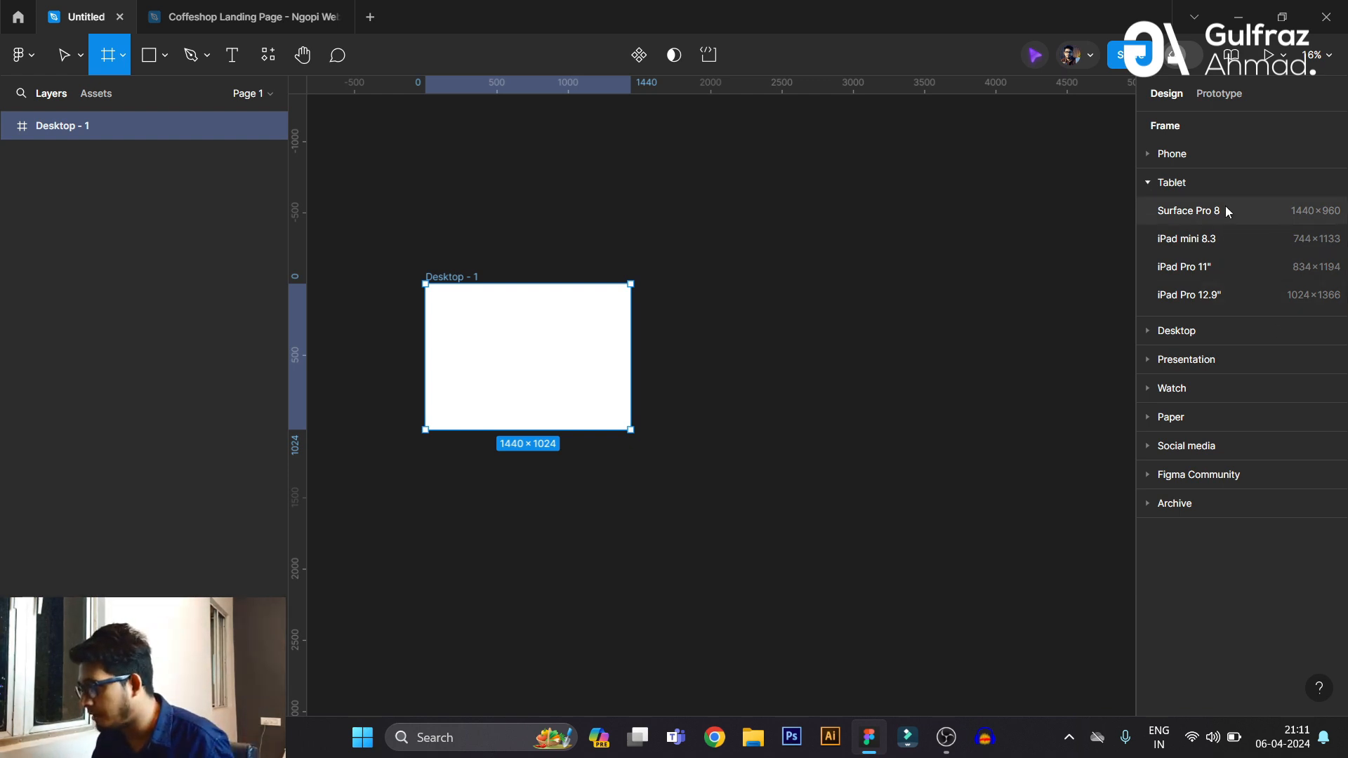
pyautogui.click(1195, 239)
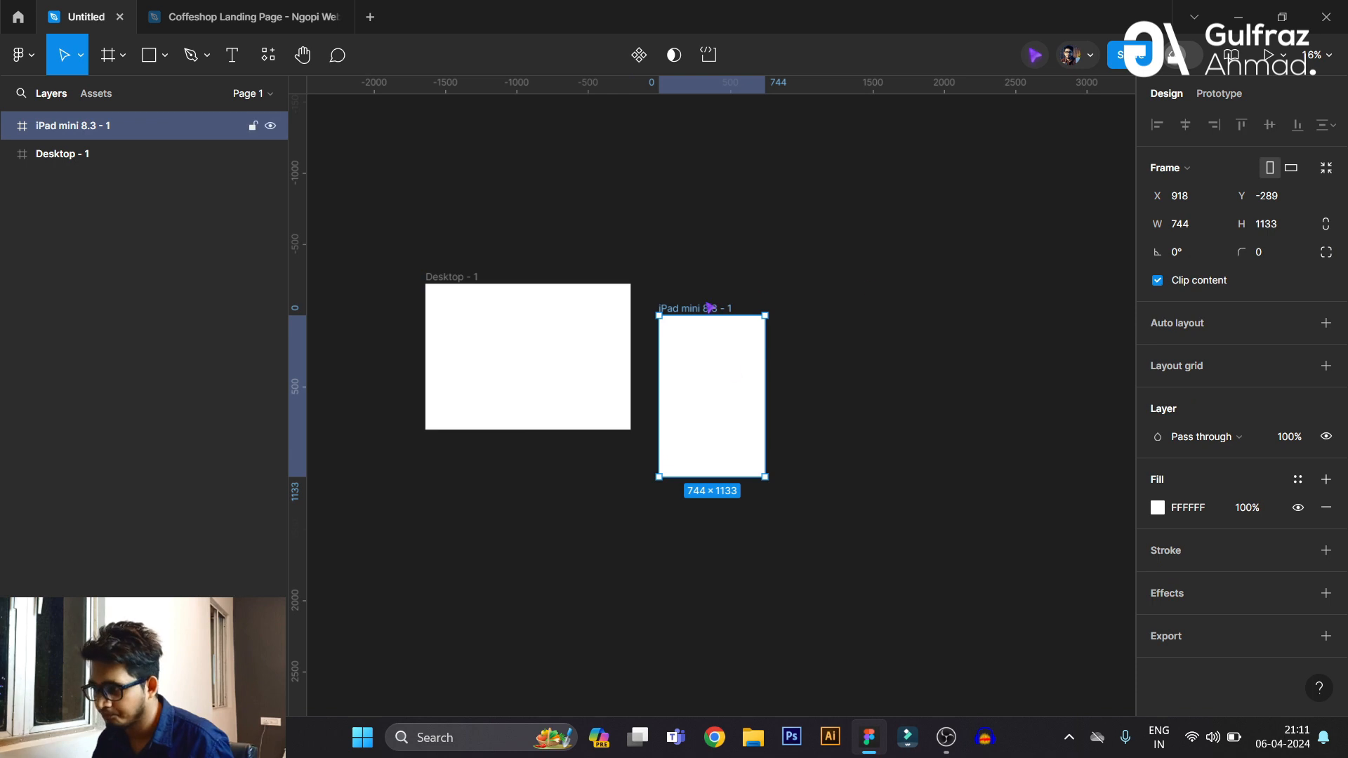
pyautogui.moveTo(705, 312); pyautogui.dragTo(692, 279)
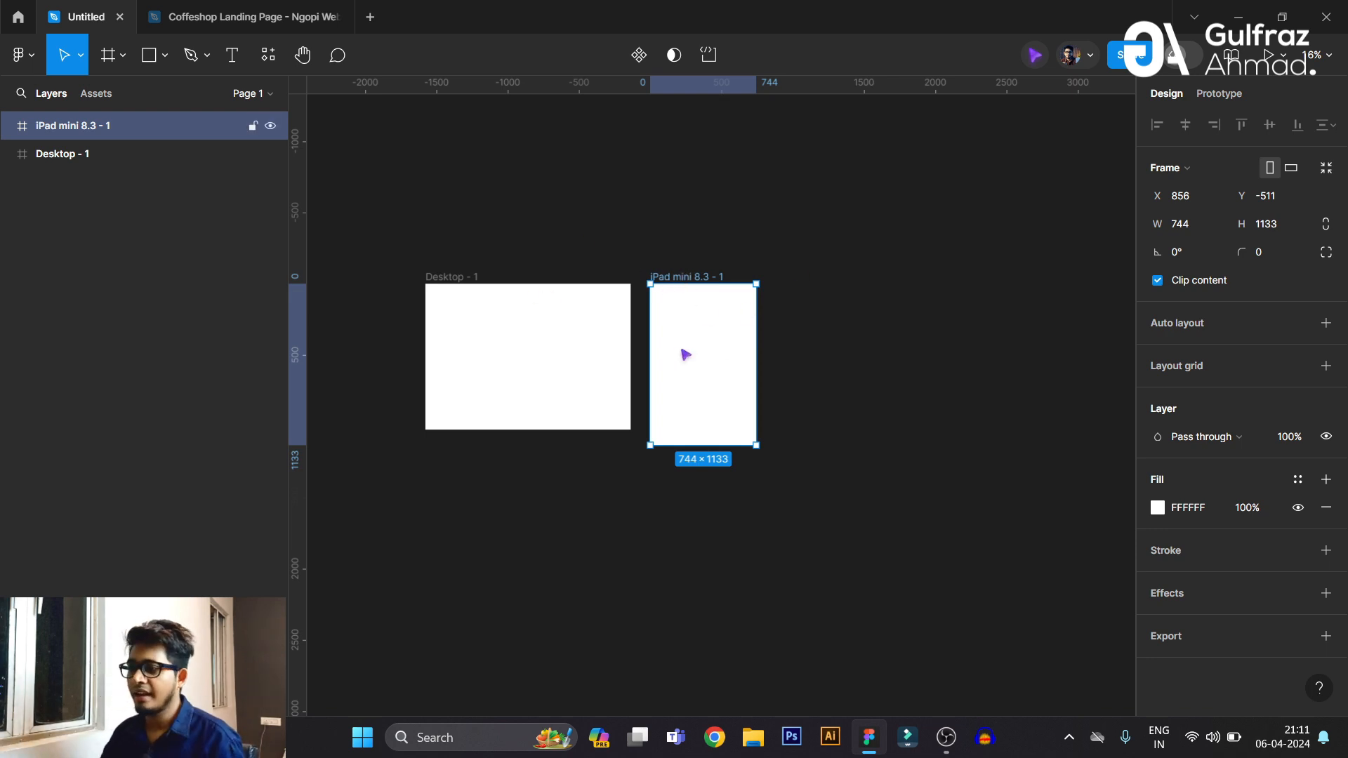
pyautogui.click(742, 261)
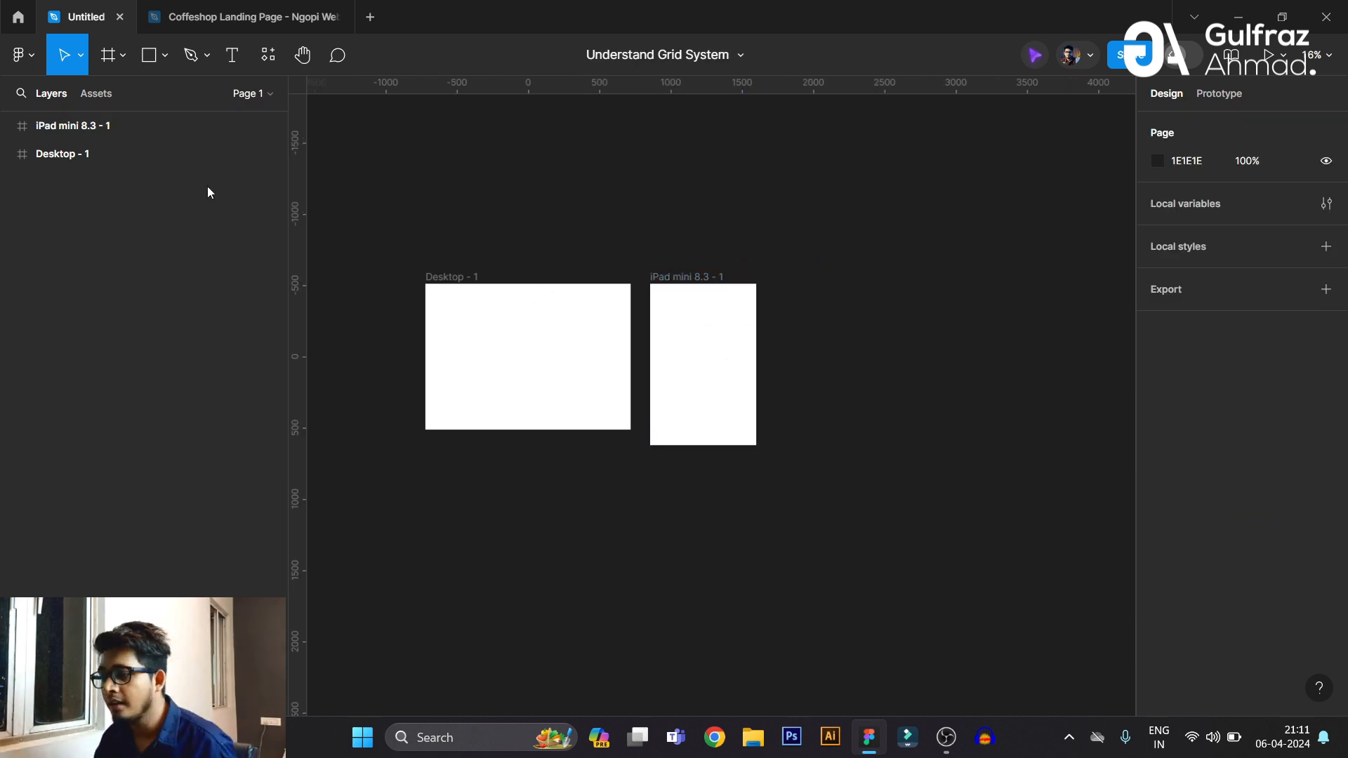
# Add an iPhone 13 & 14 preset frame and place it beside the iPad mini frame with their top edges aligned.
pyautogui.click(113, 60)
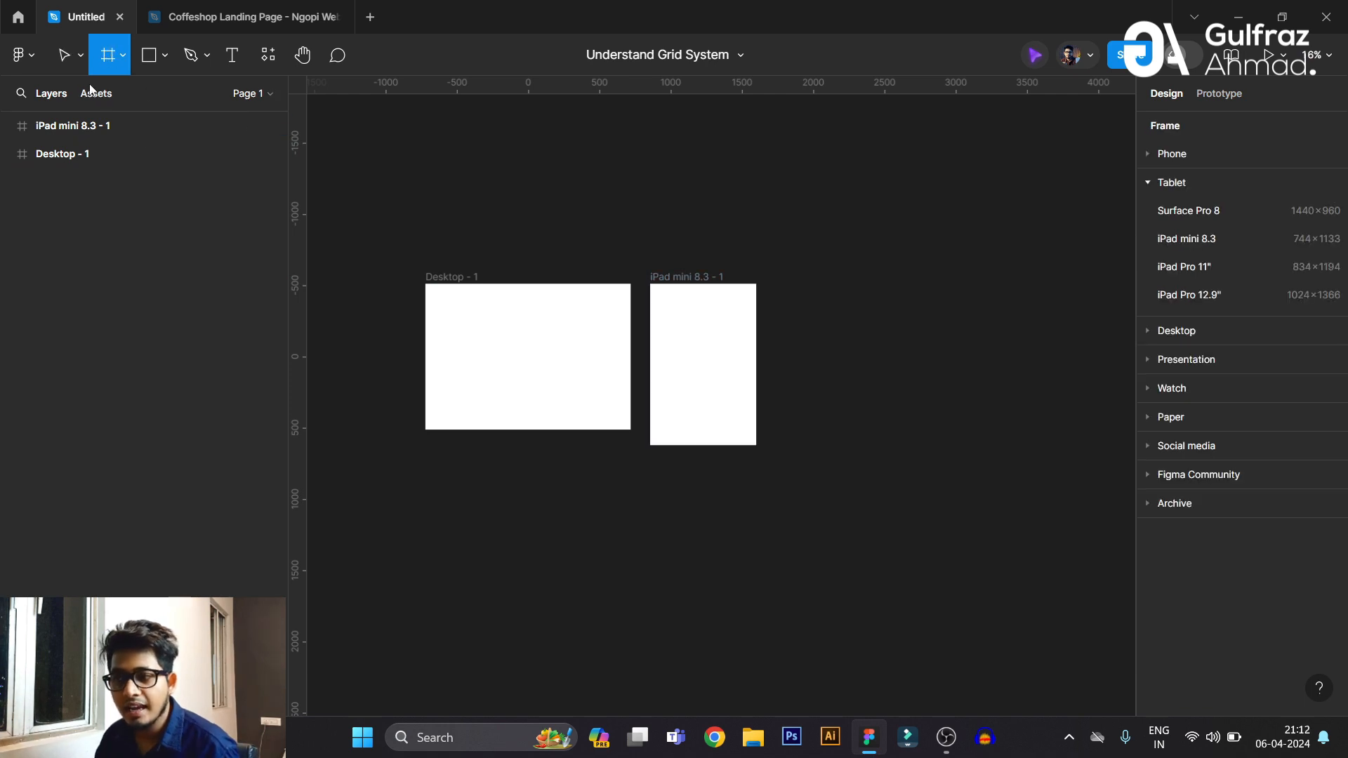
pyautogui.click(123, 55)
pyautogui.click(119, 102)
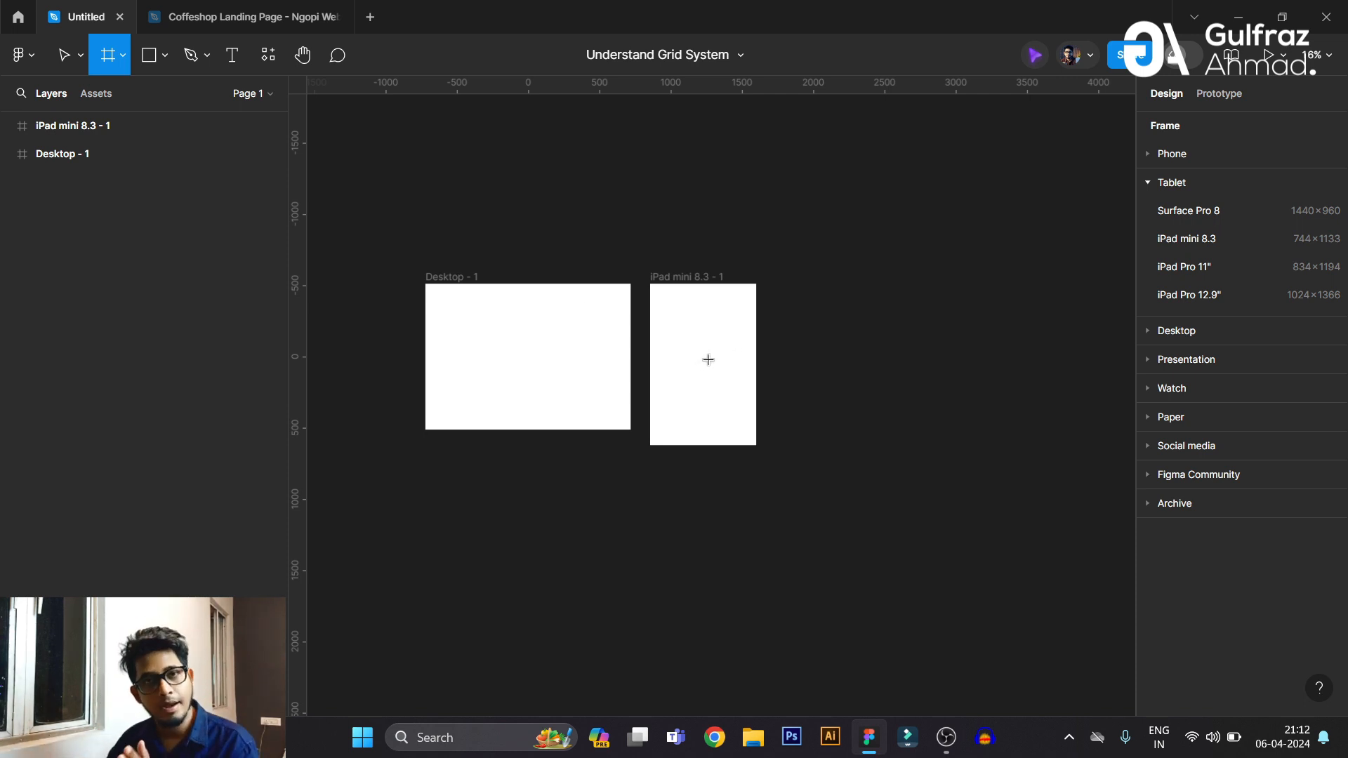
pyautogui.click(1167, 184)
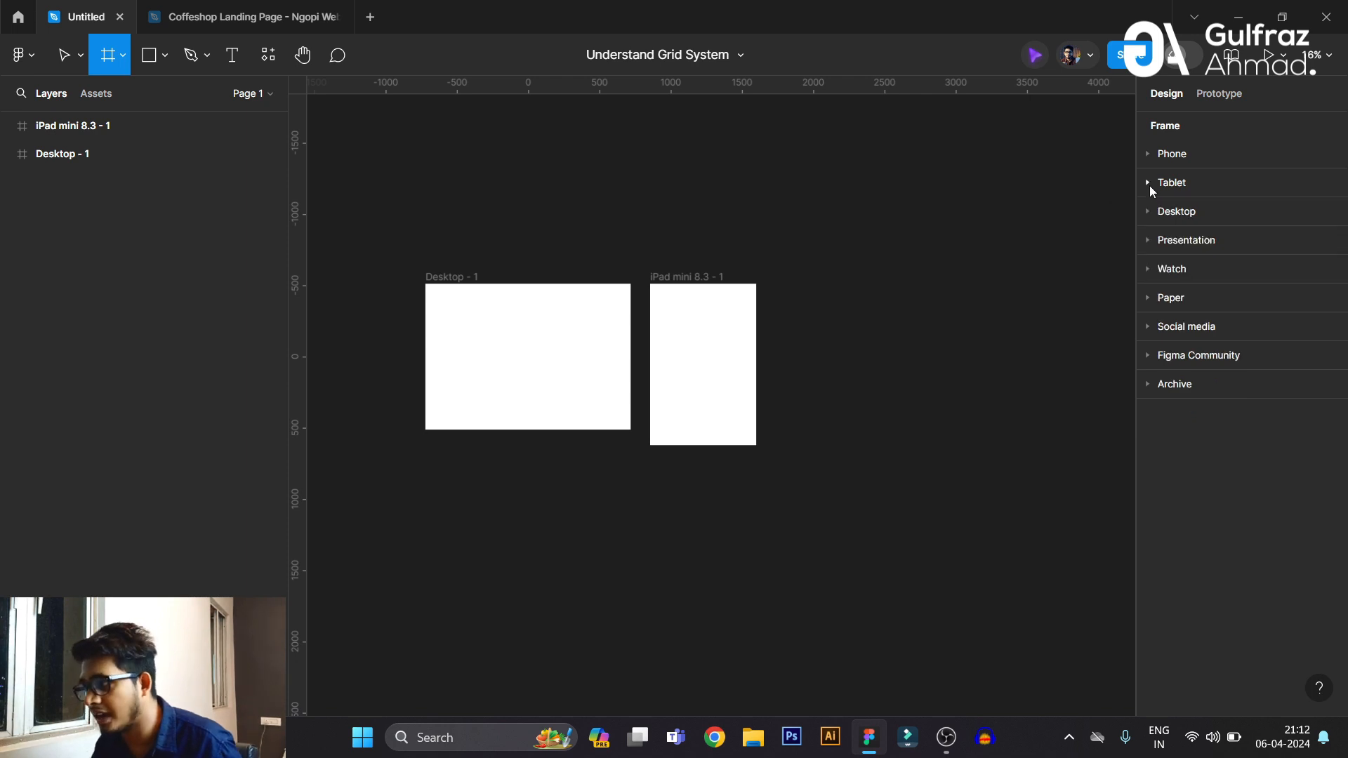
pyautogui.click(1171, 154)
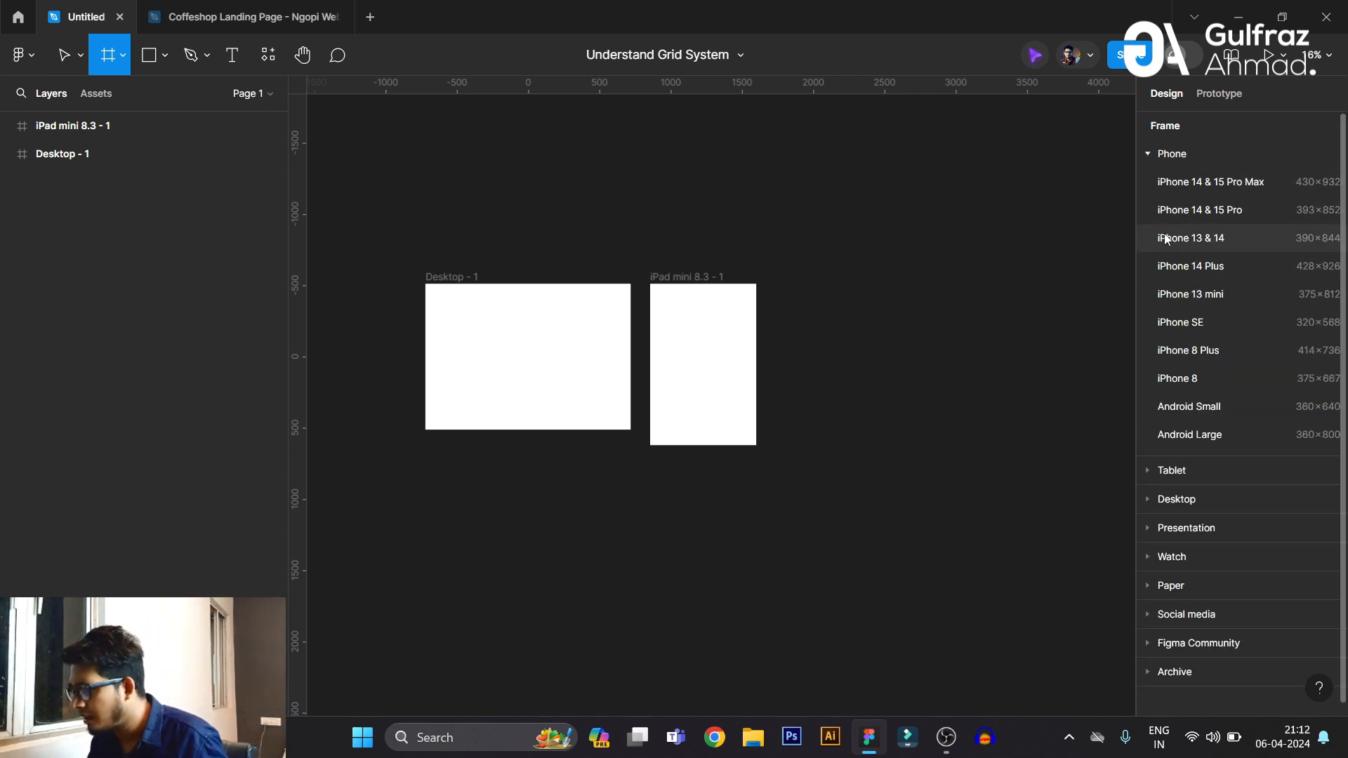
pyautogui.click(1193, 239)
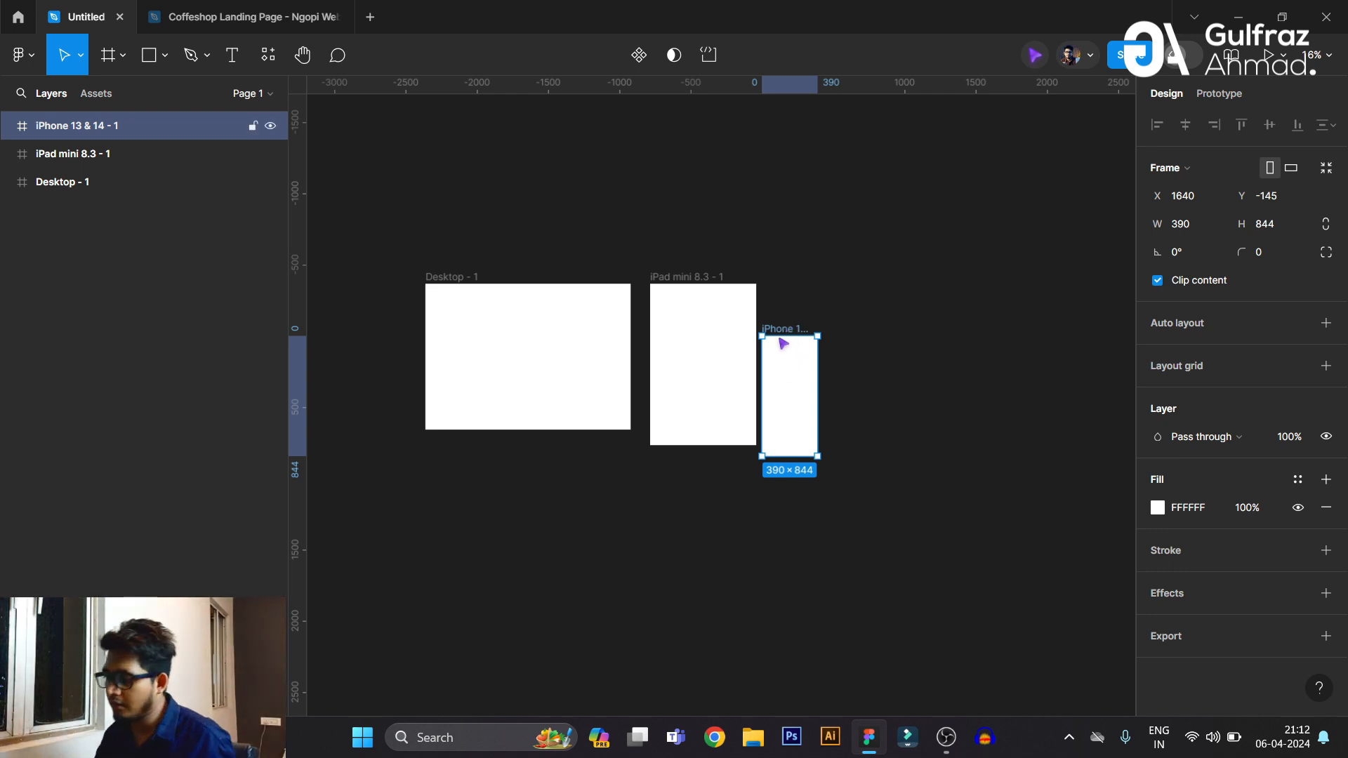
pyautogui.click(803, 293)
pyautogui.moveTo(797, 335); pyautogui.dragTo(812, 288)
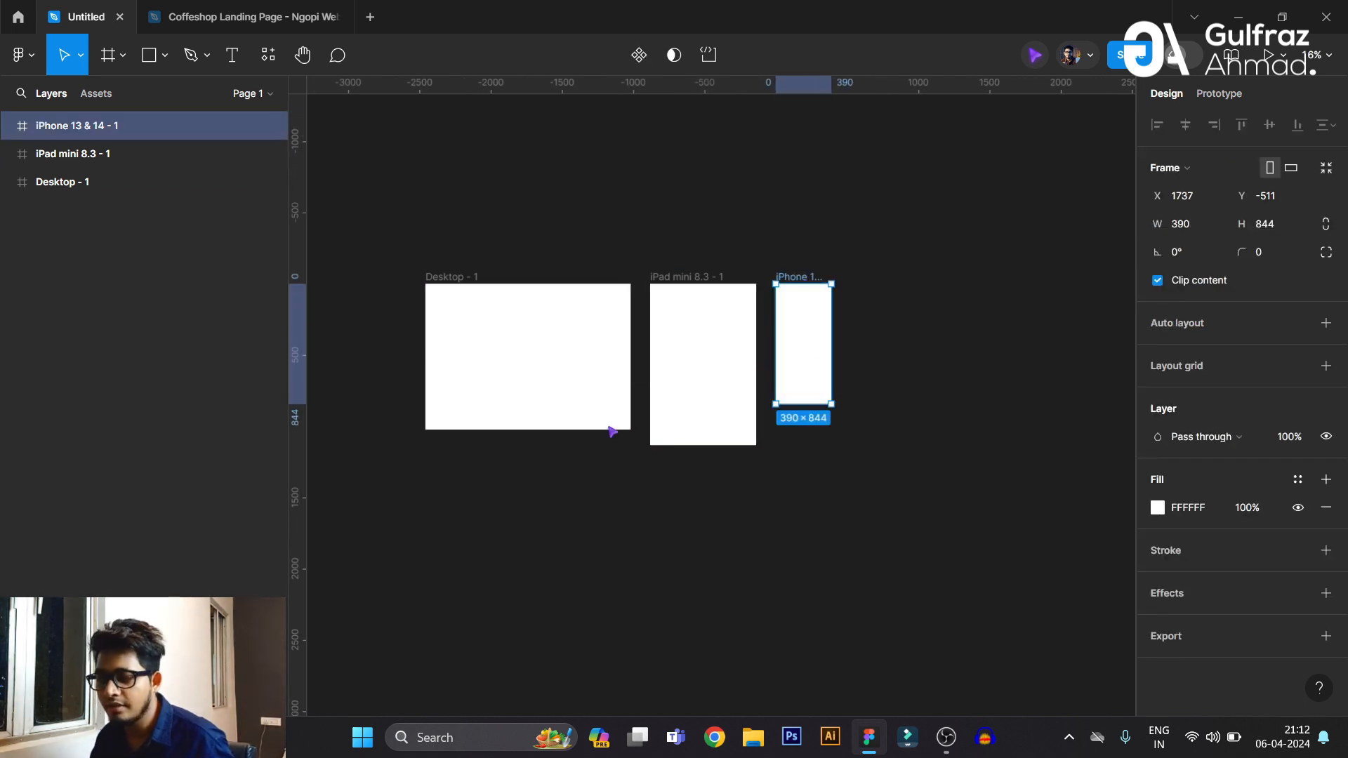
pyautogui.click(445, 249)
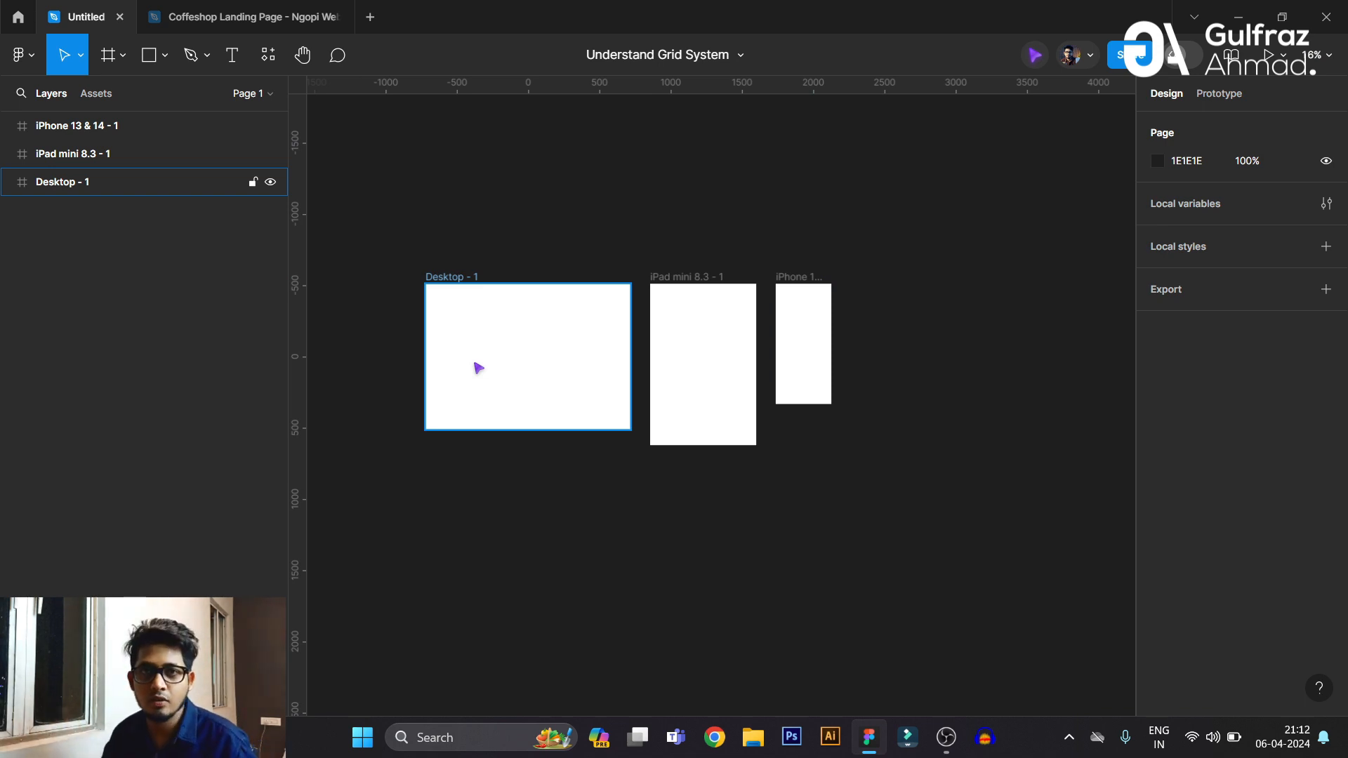
# Add a layout grid to the Desktop - 1 frame.
pyautogui.scroll(5, 451, 310)
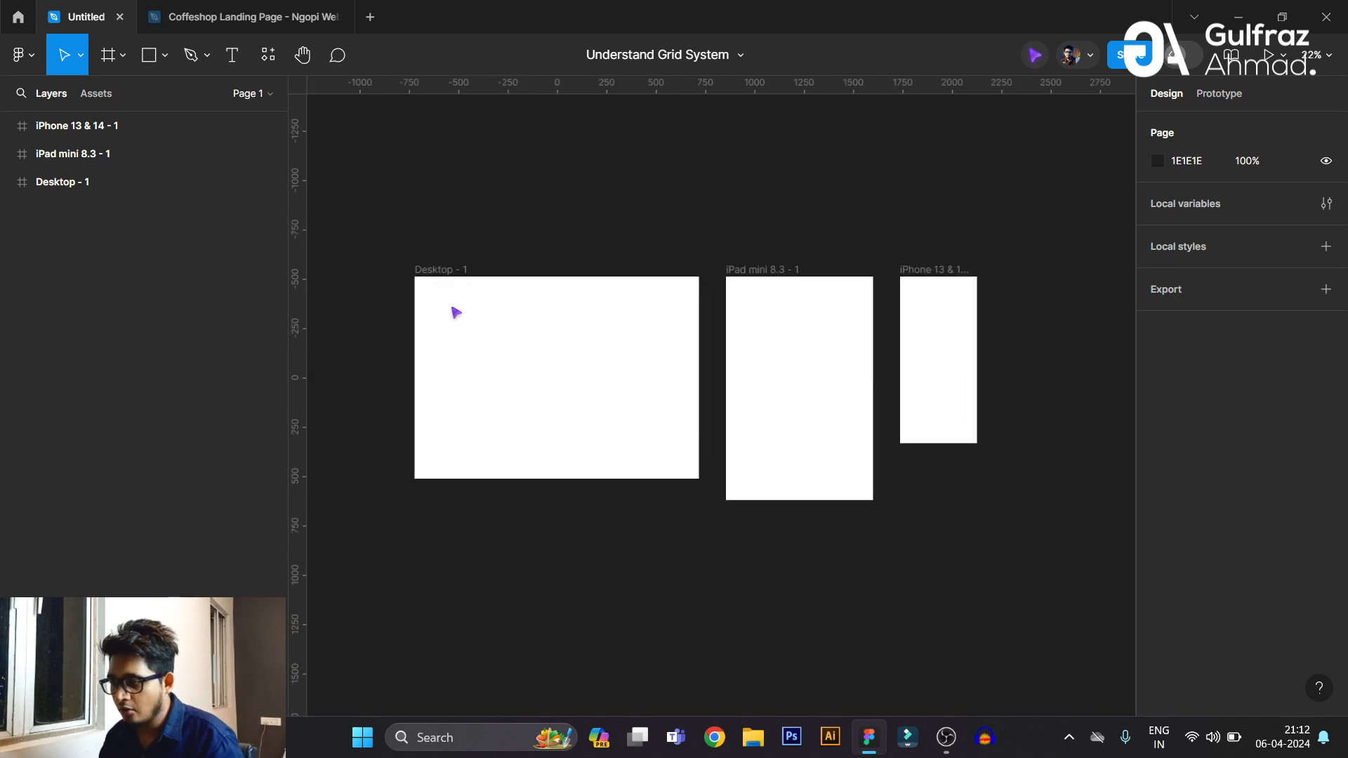
pyautogui.click(395, 245)
pyautogui.scroll(-3, 409, 313)
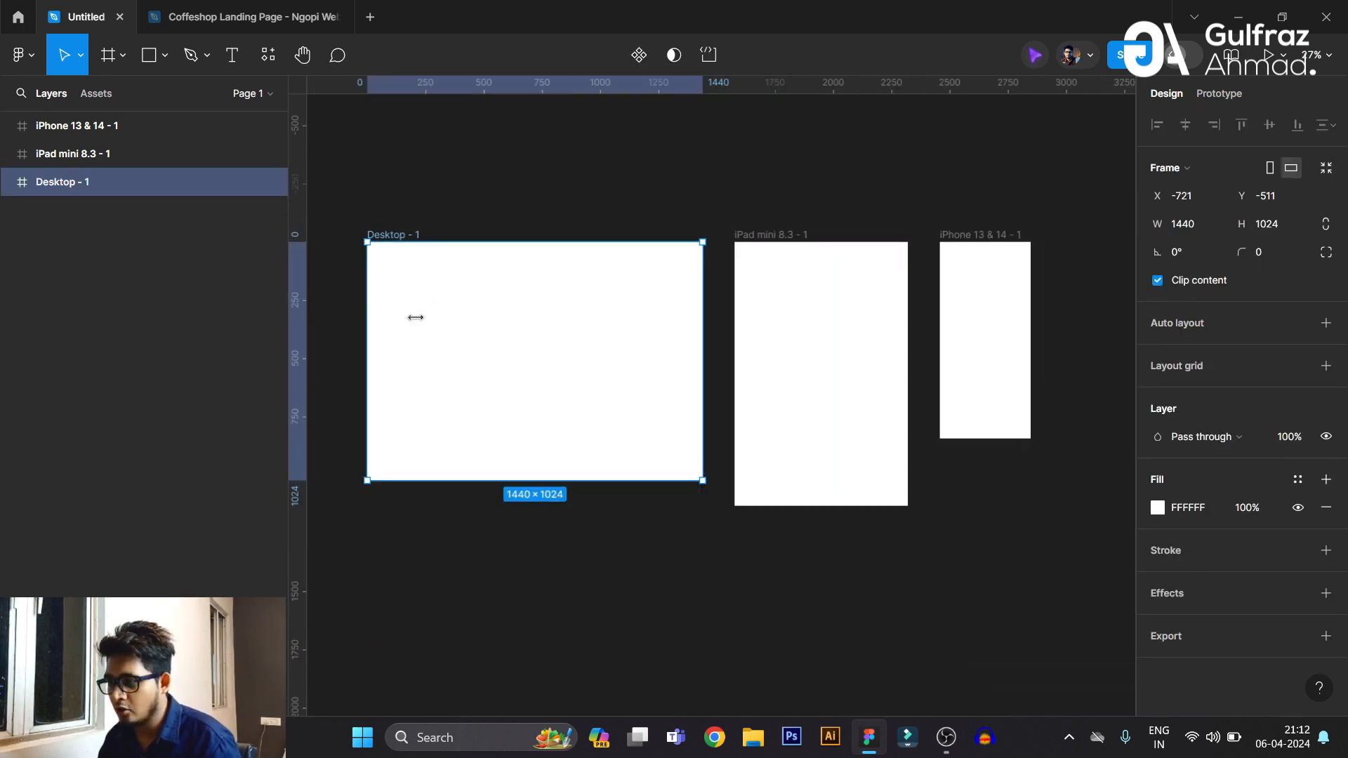
pyautogui.scroll(2, 394, 301)
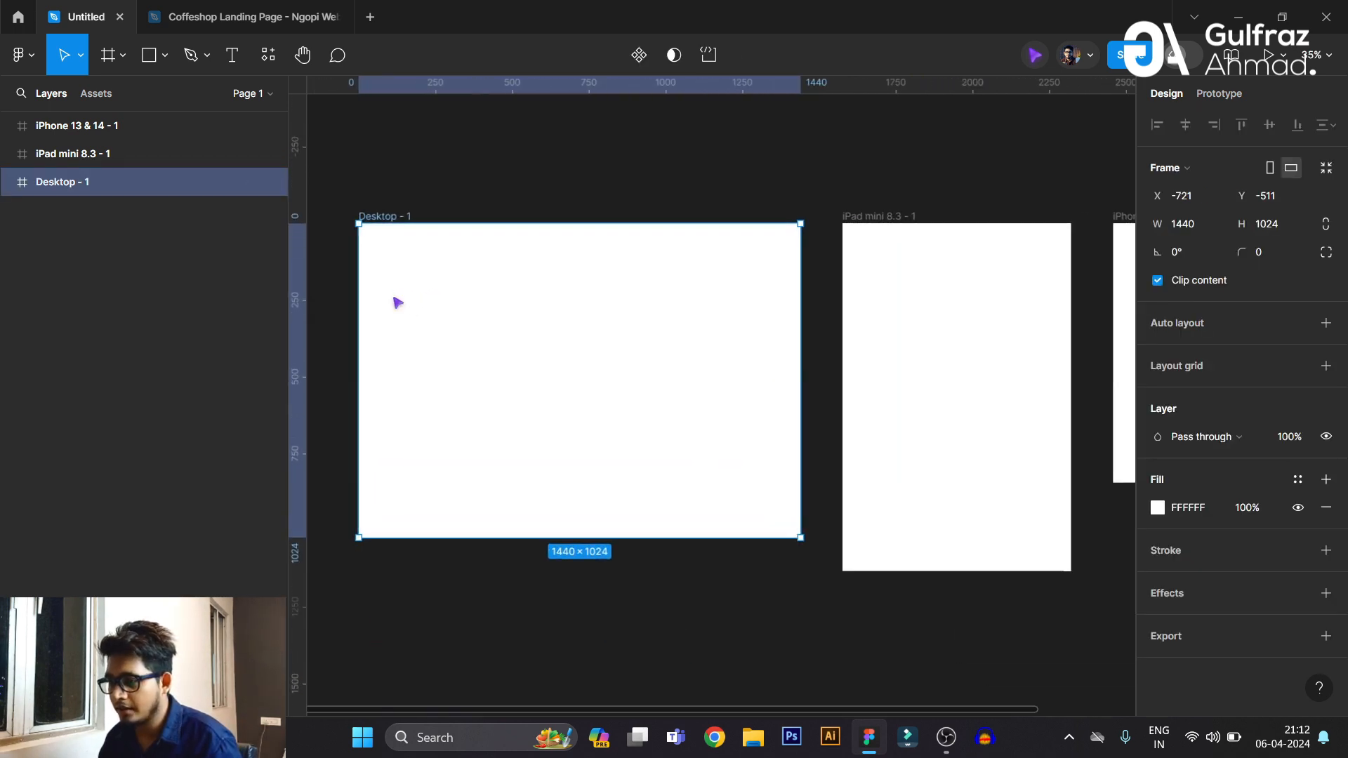
pyautogui.click(1326, 366)
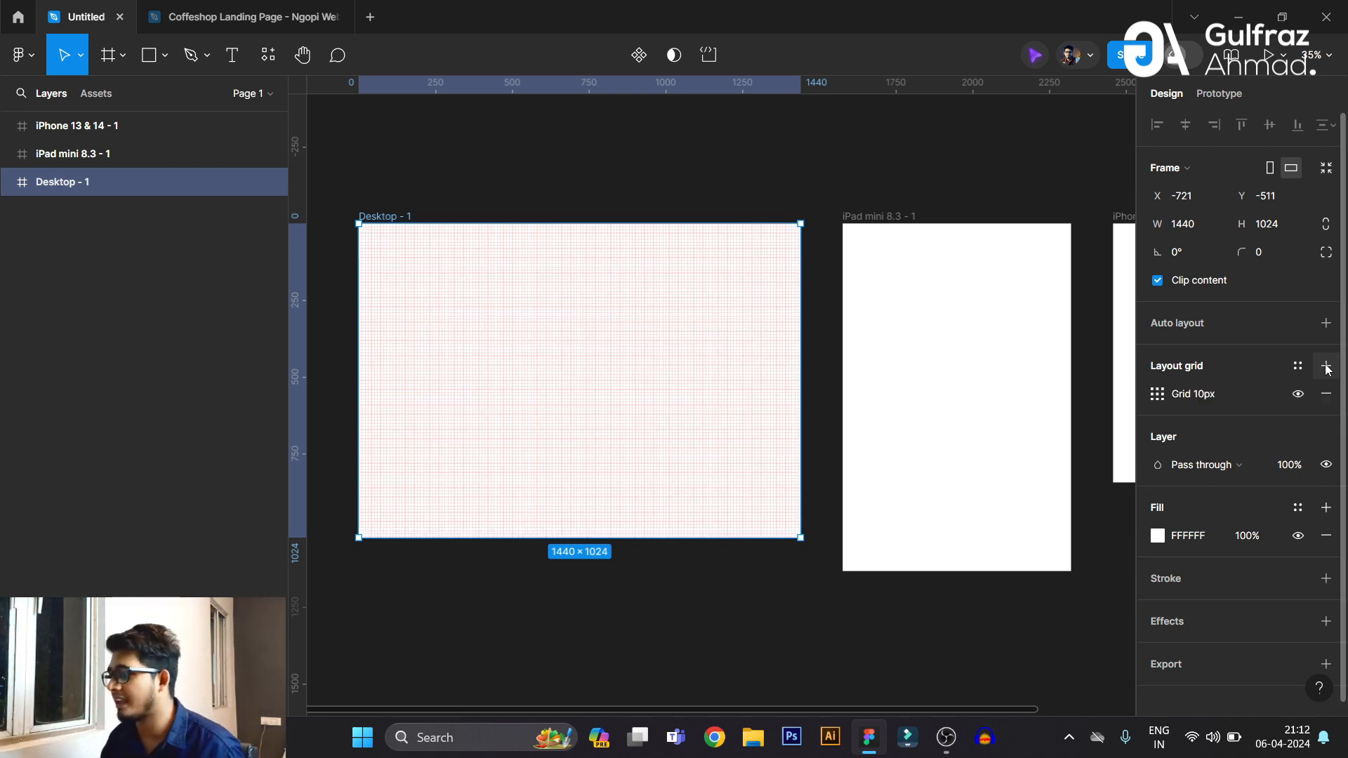
# Change the Desktop - 1 layout grid to columns and set the column count to 12.
pyautogui.click(1156, 395)
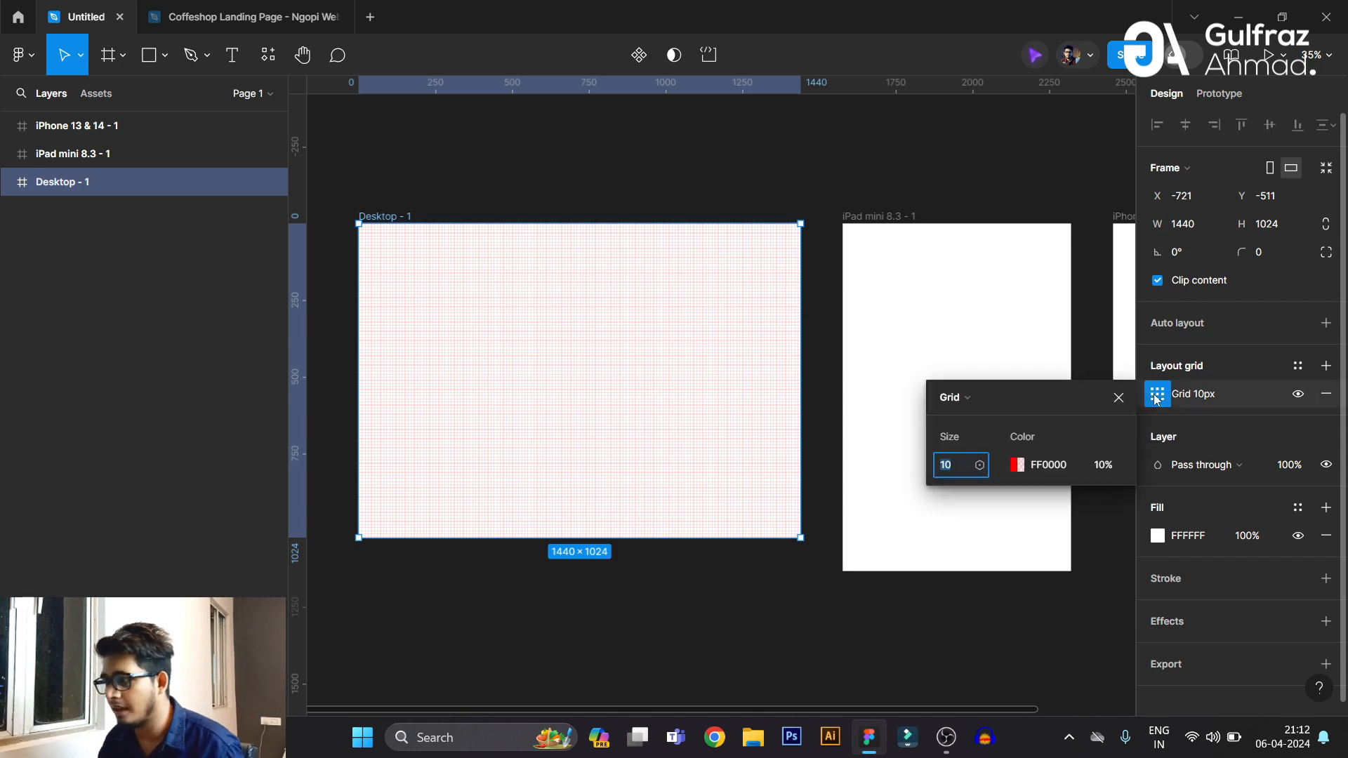
pyautogui.click(993, 398)
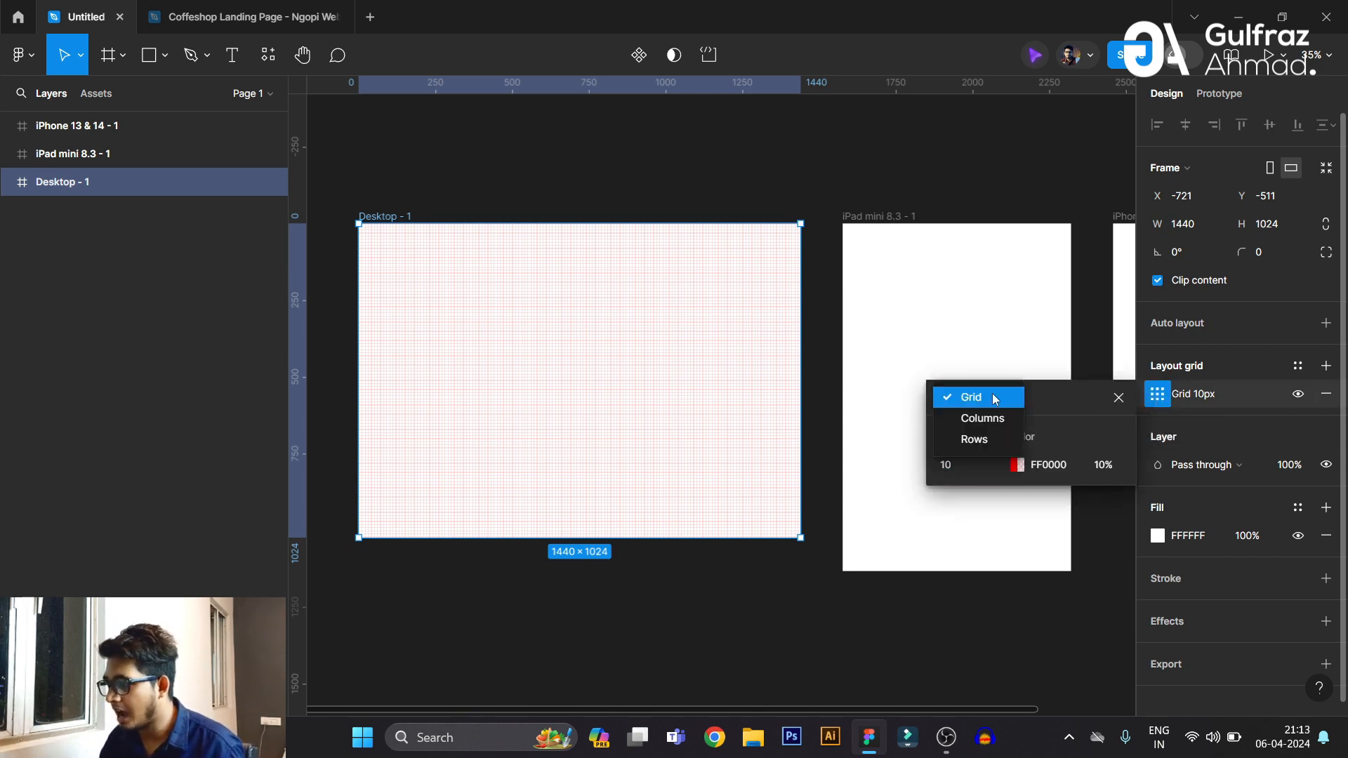
pyautogui.click(997, 418)
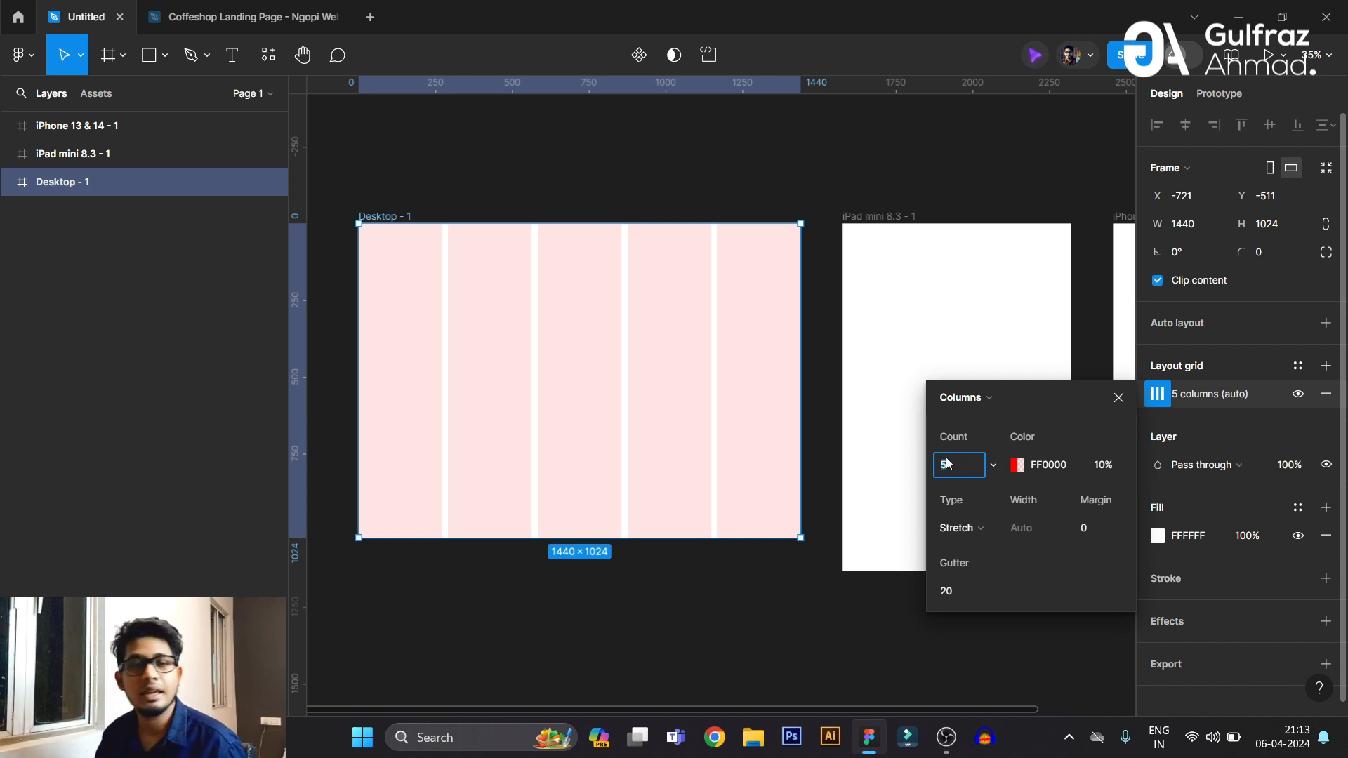
pyautogui.write('12')
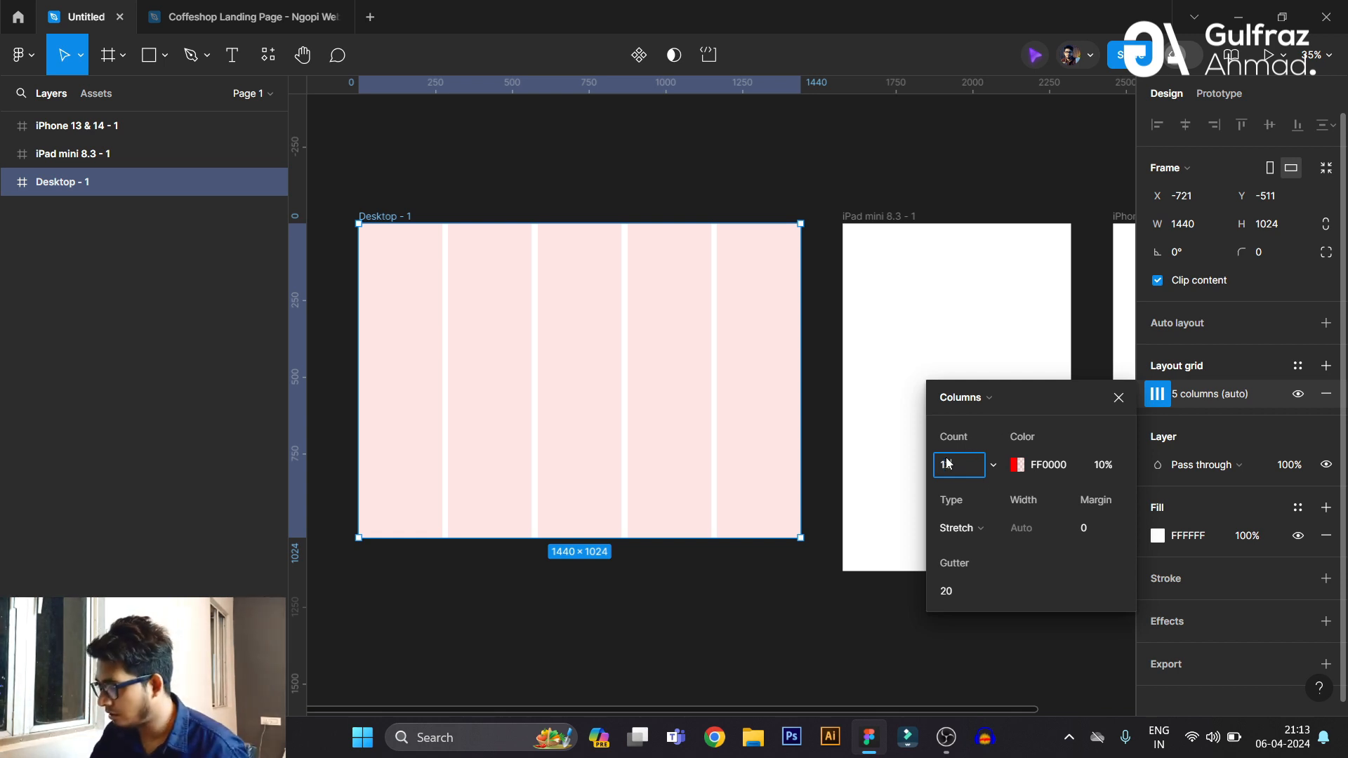
pyautogui.press('Return')
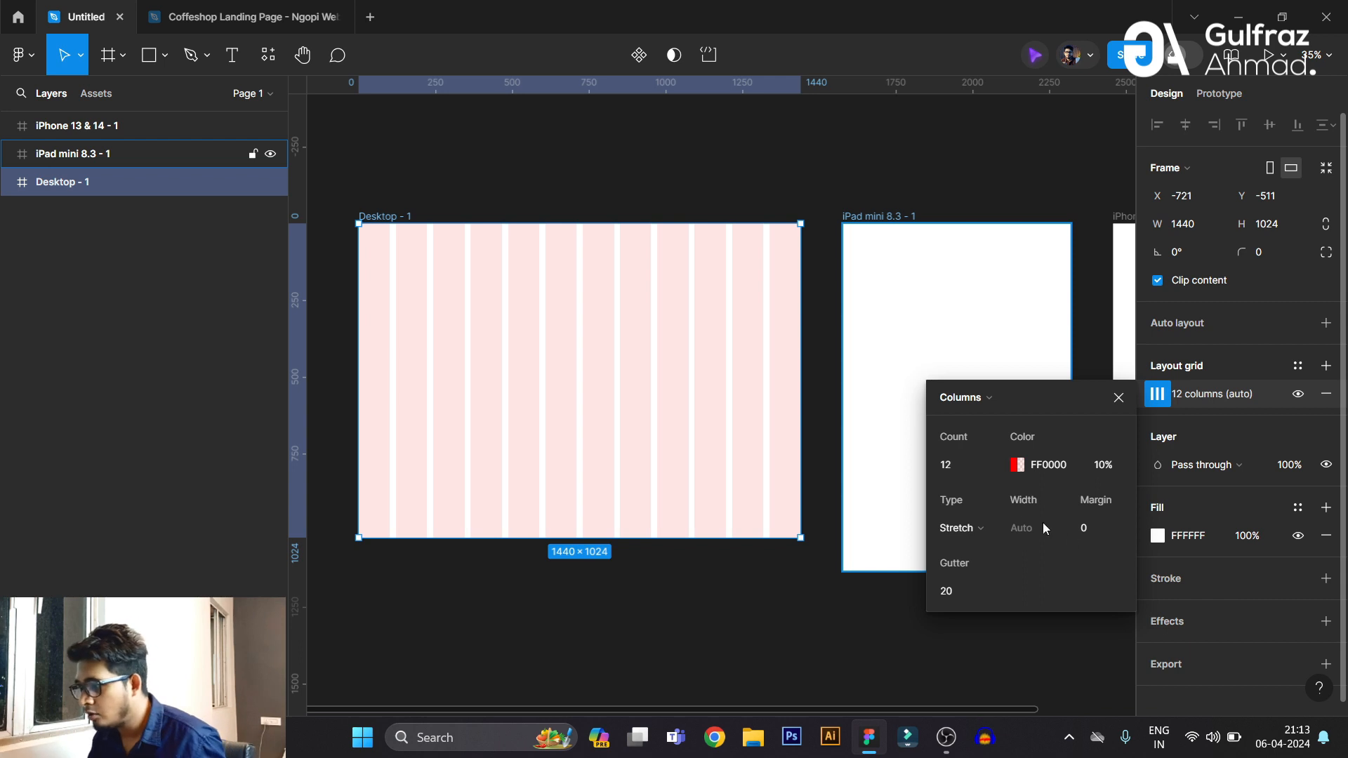
# Try the Center type for the Desktop - 1 column grid and return it to Stretch.
pyautogui.click(981, 530)
pyautogui.click(983, 532)
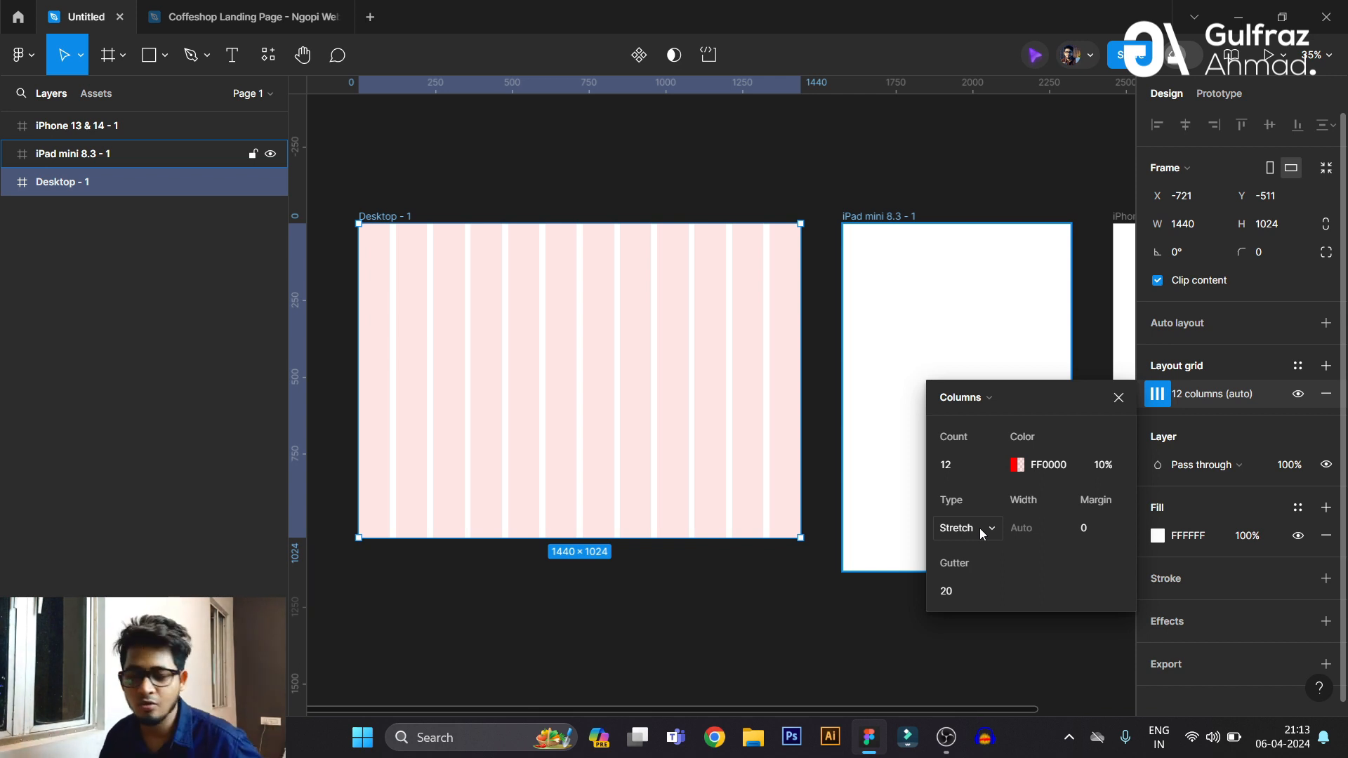
pyautogui.click(981, 531)
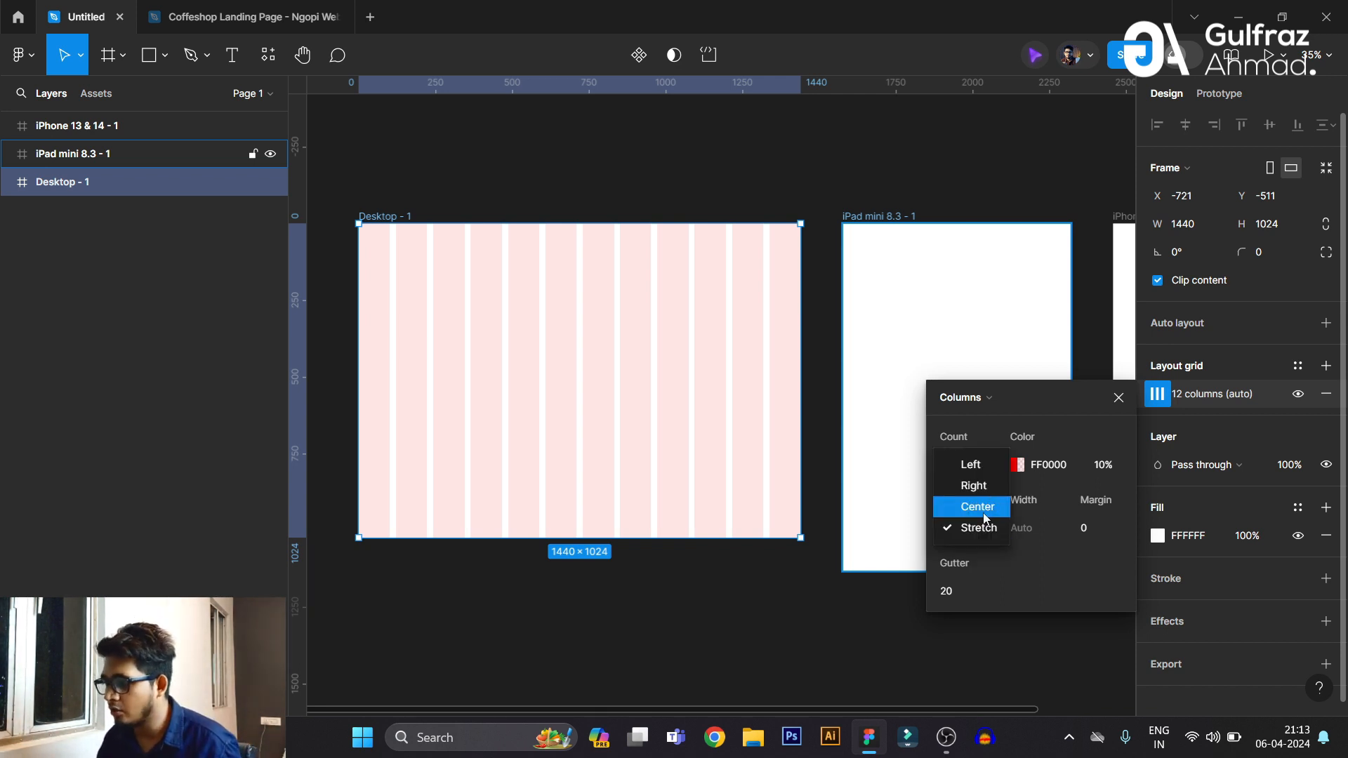
pyautogui.click(985, 518)
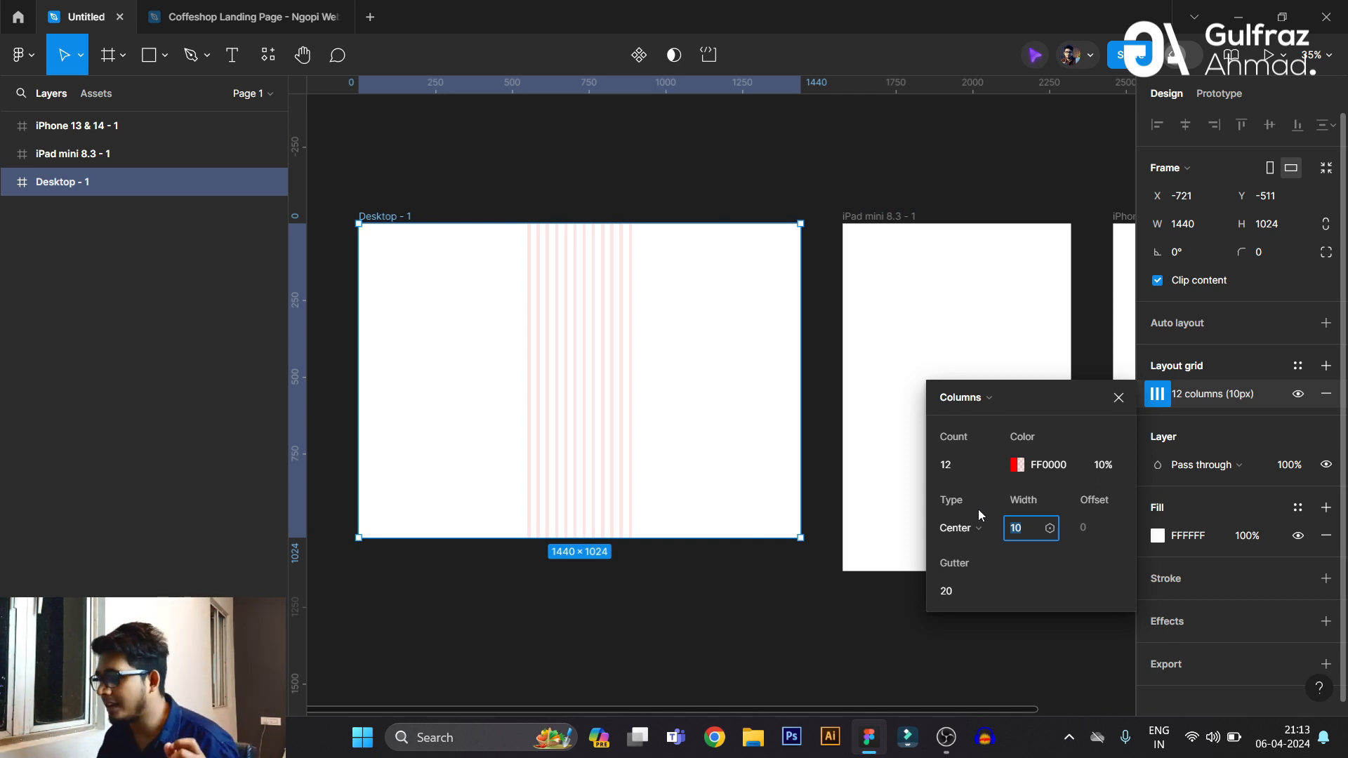
pyautogui.click(979, 523)
pyautogui.click(982, 548)
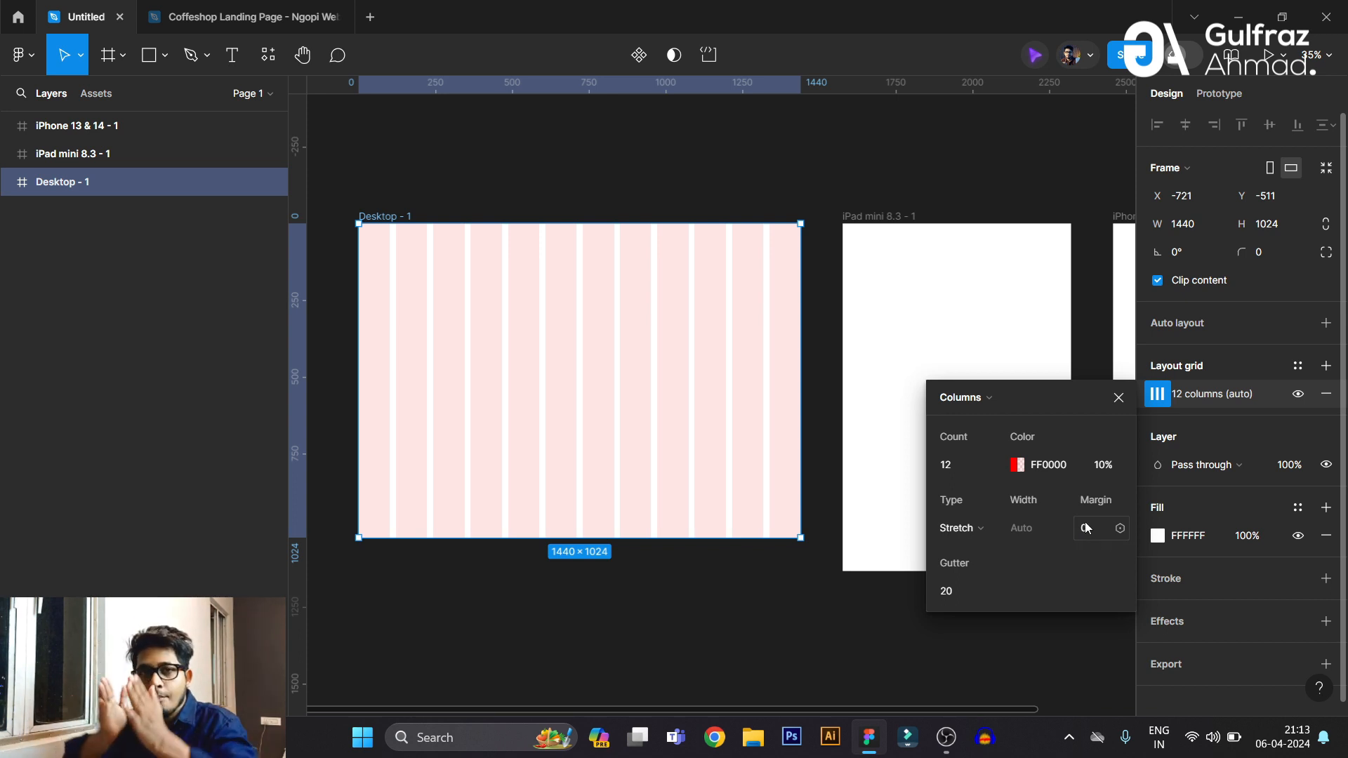
# Set the margin of the Desktop - 1 column grid to 160.
pyautogui.scroll(4, 700, 395)
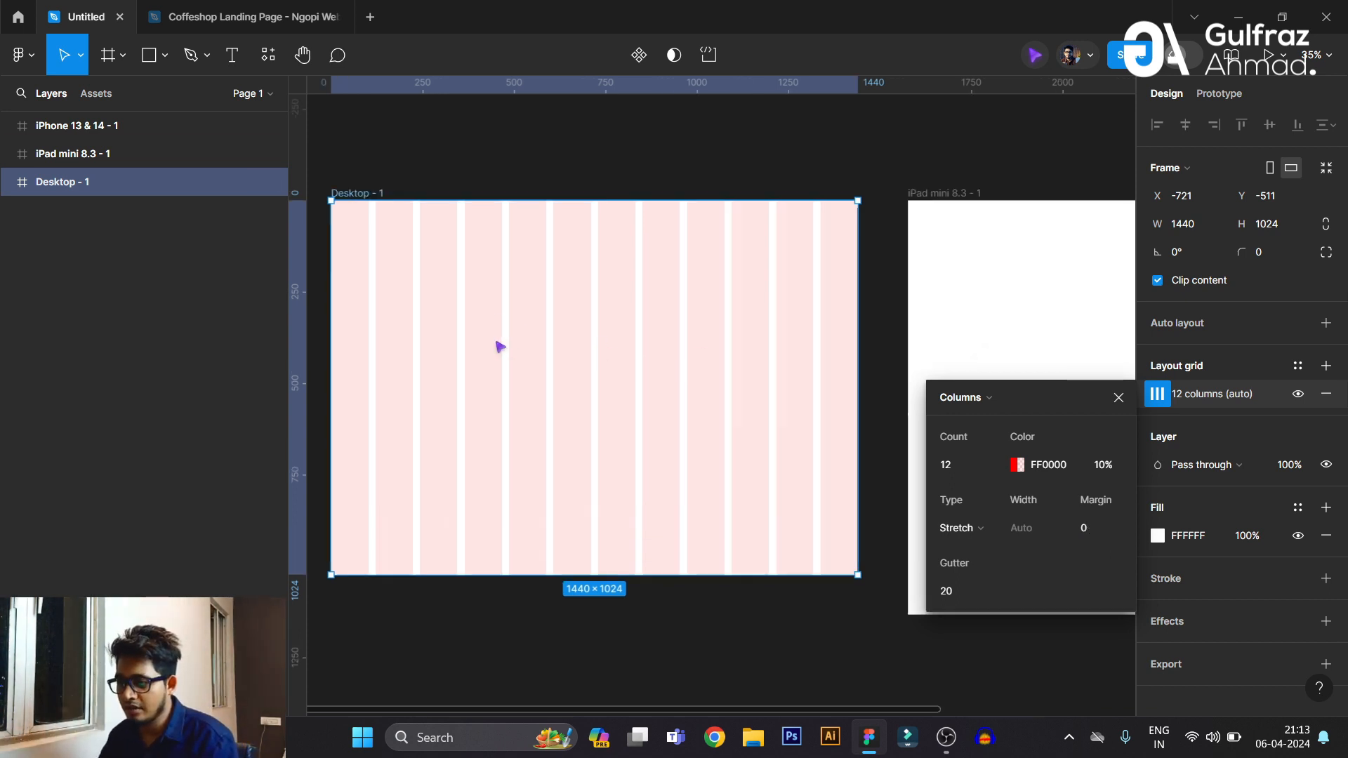
pyautogui.scroll(-2, 641, 334)
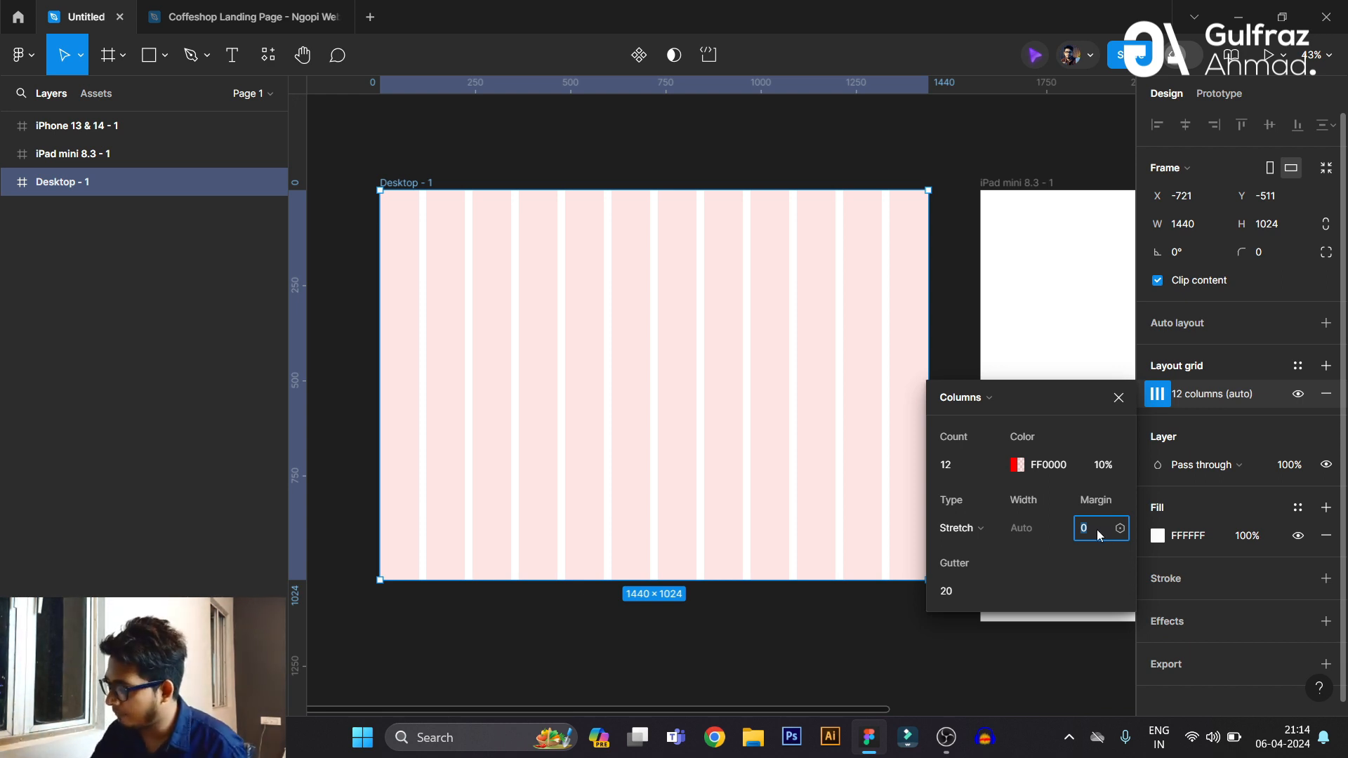
pyautogui.write('16')
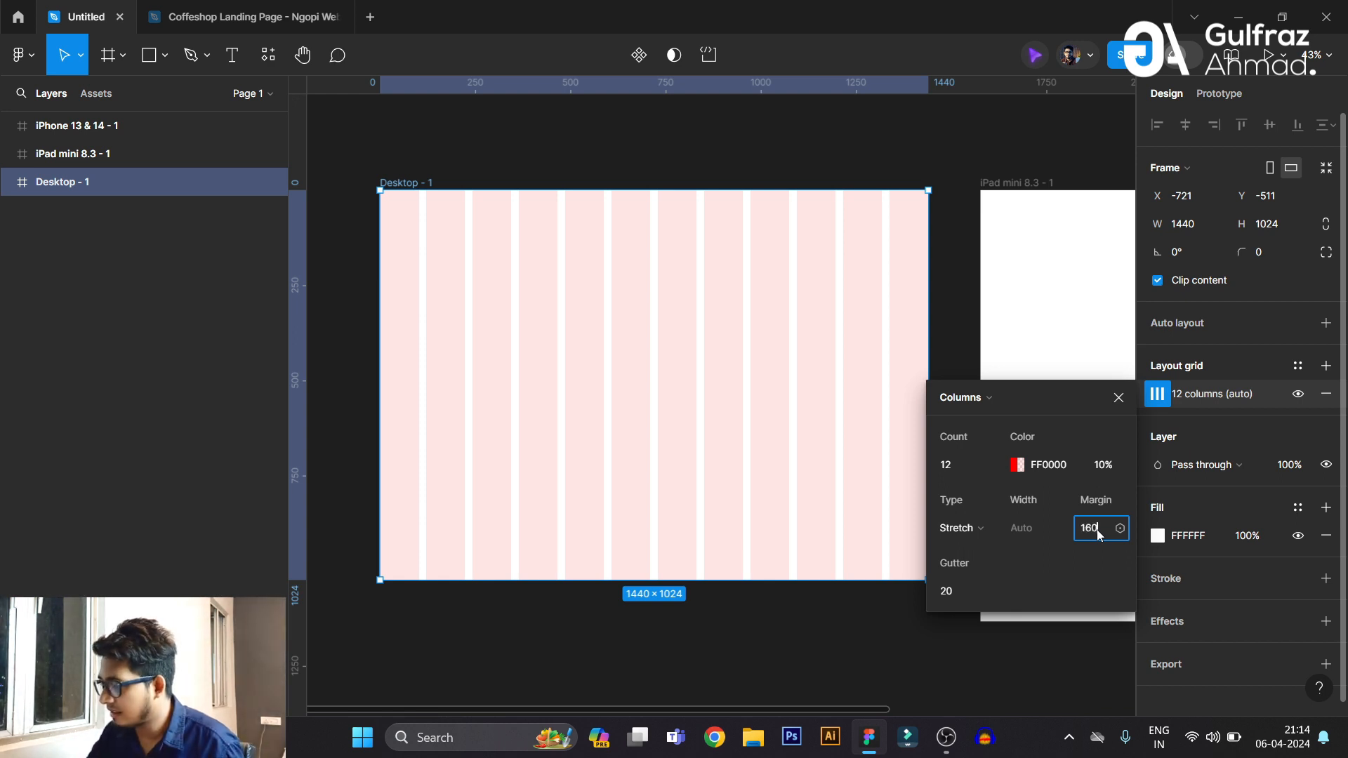
pyautogui.press('Return')
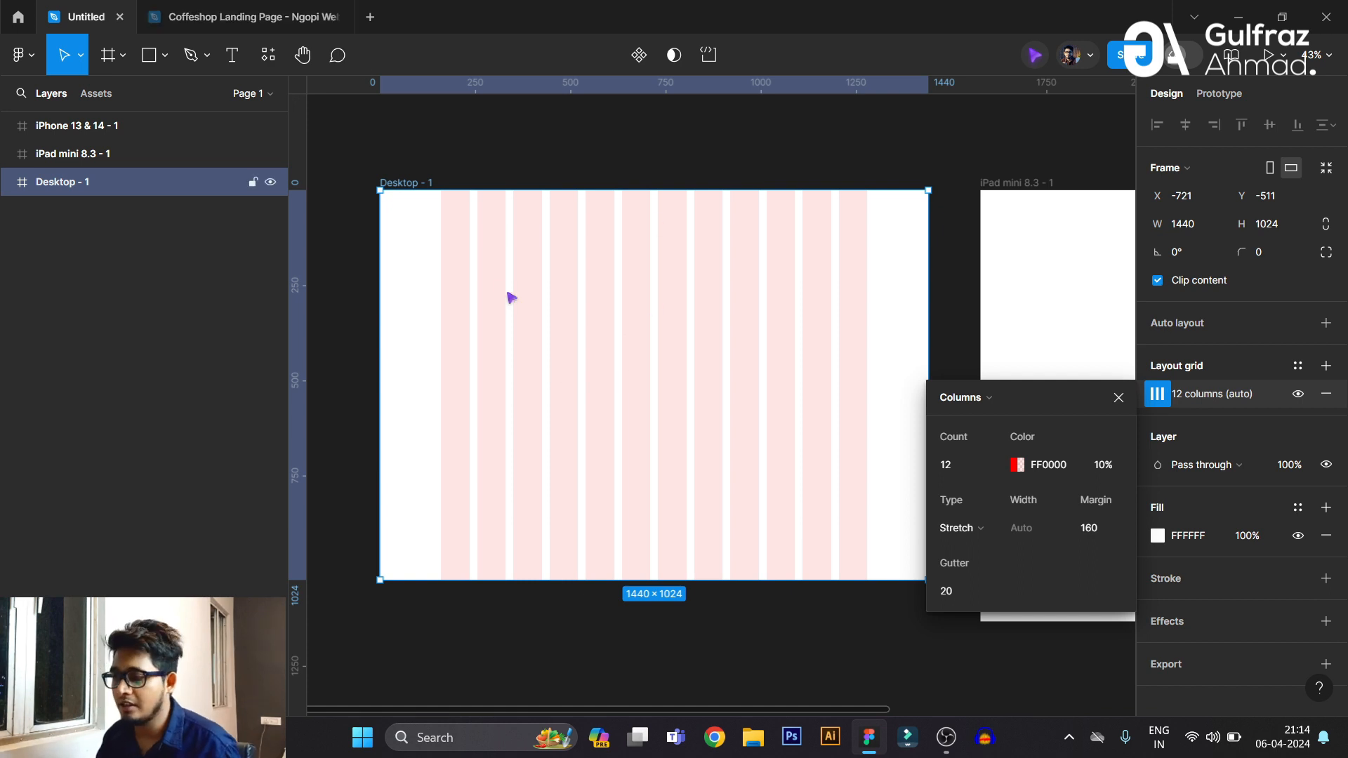
# Switch to the coffee shop landing page file and open its UI Design - Landing Page page.
pyautogui.click(239, 8)
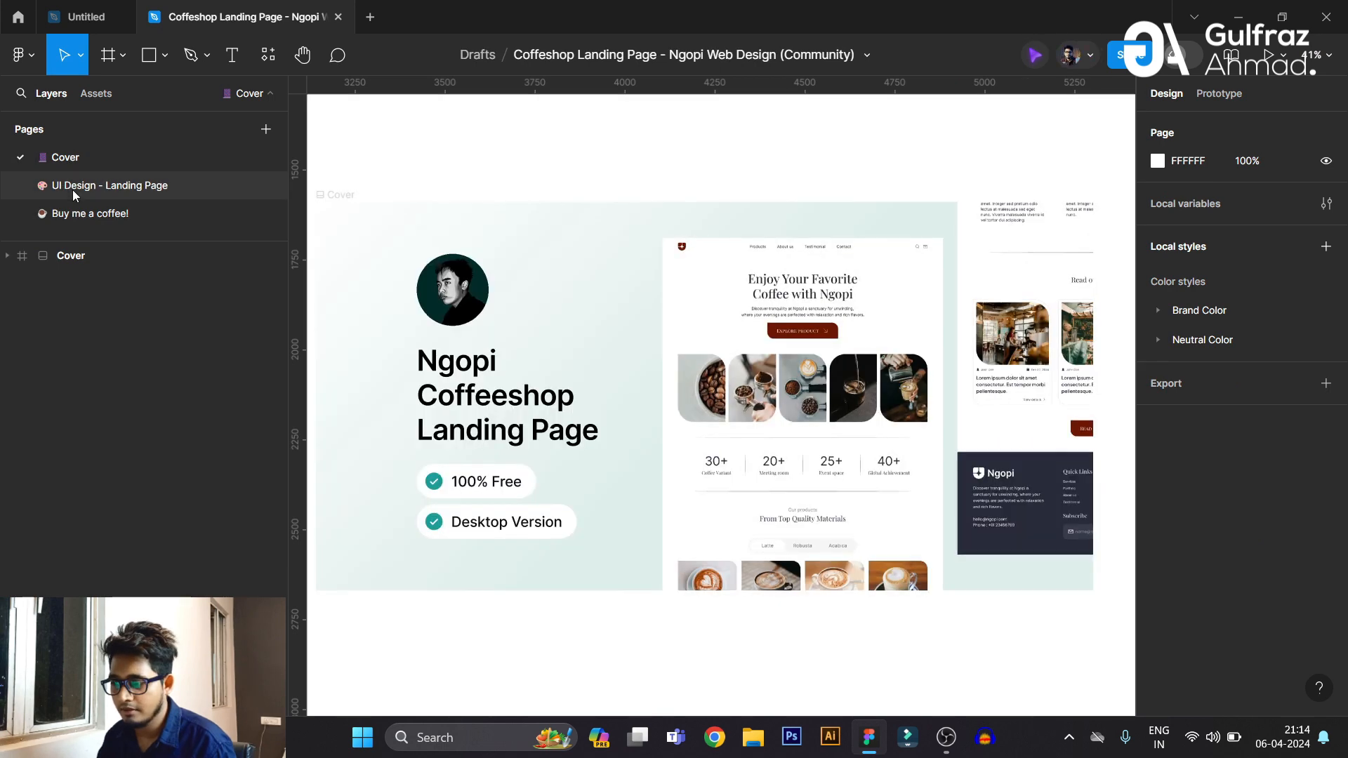
pyautogui.scroll(-3, 482, 295)
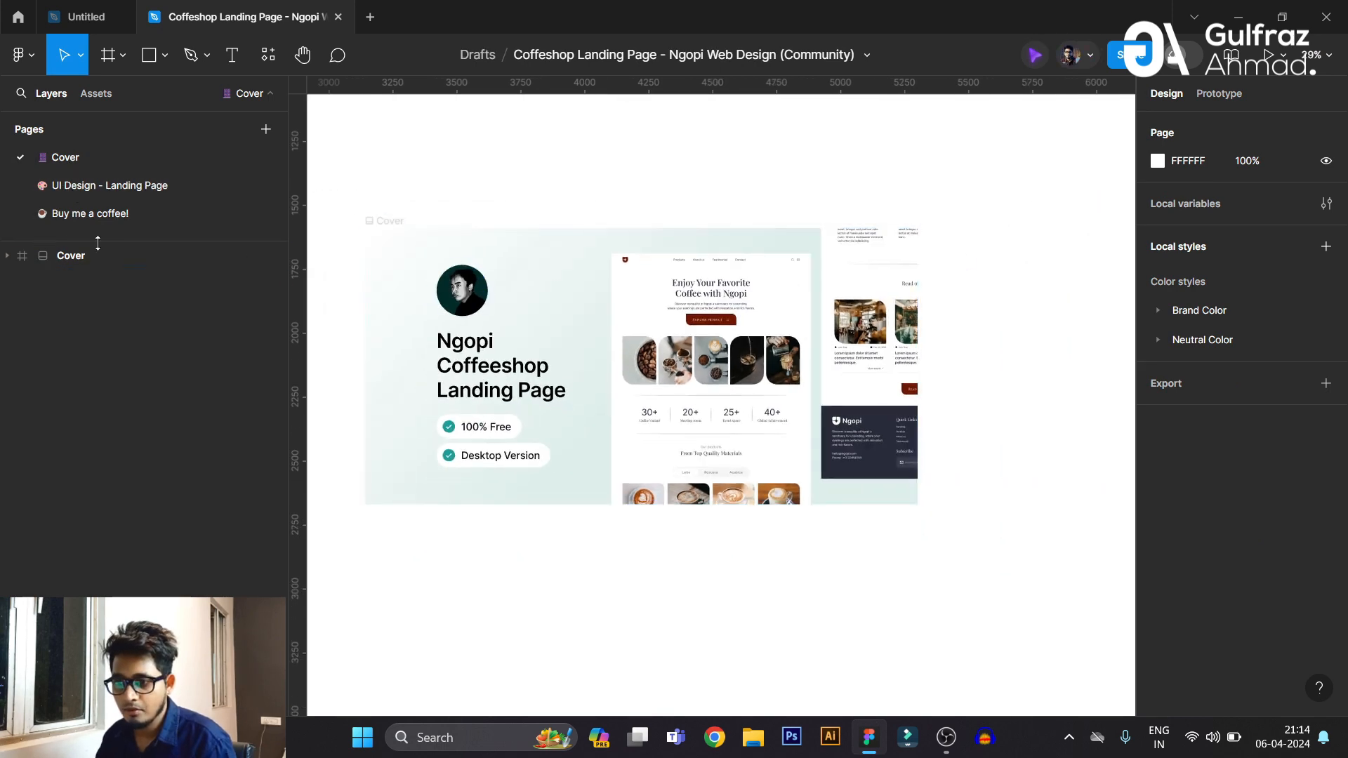
pyautogui.click(65, 265)
pyautogui.scroll(-3, 491, 312)
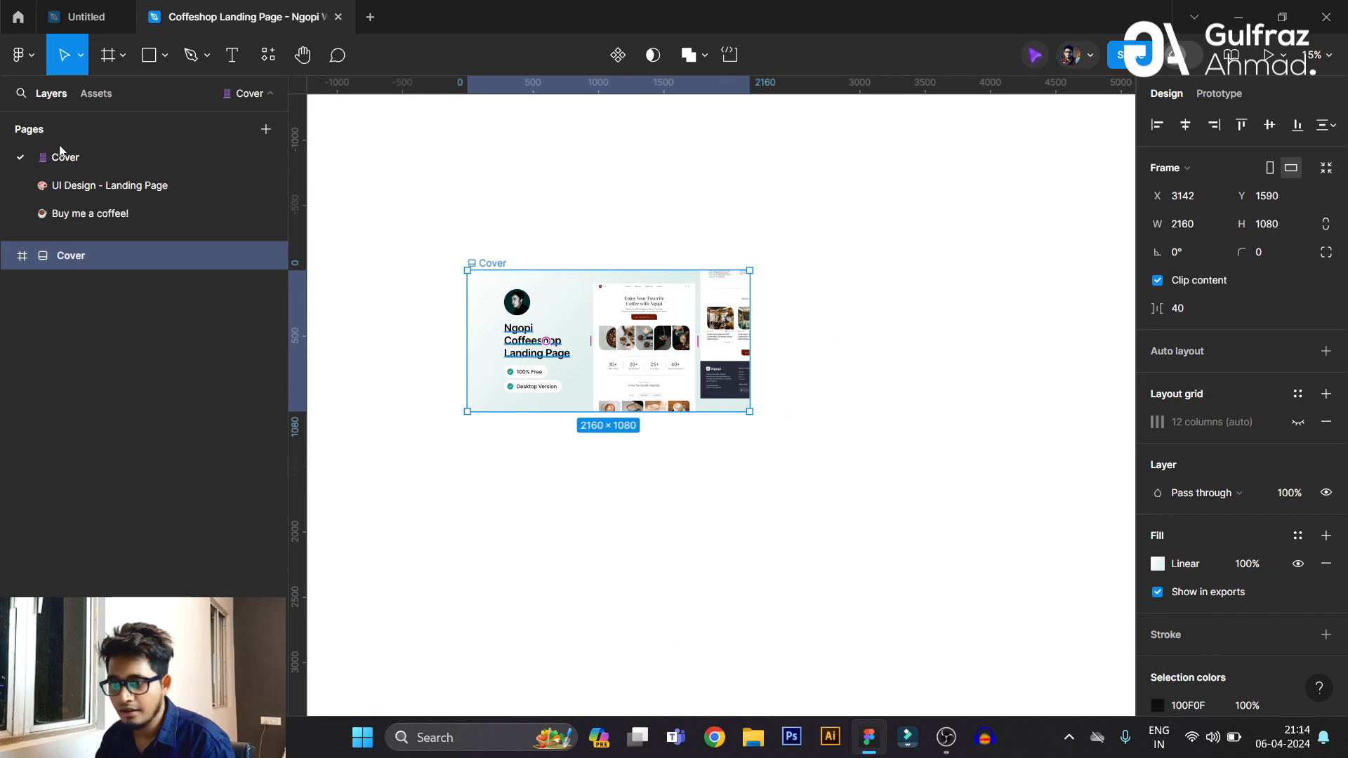
pyautogui.click(107, 189)
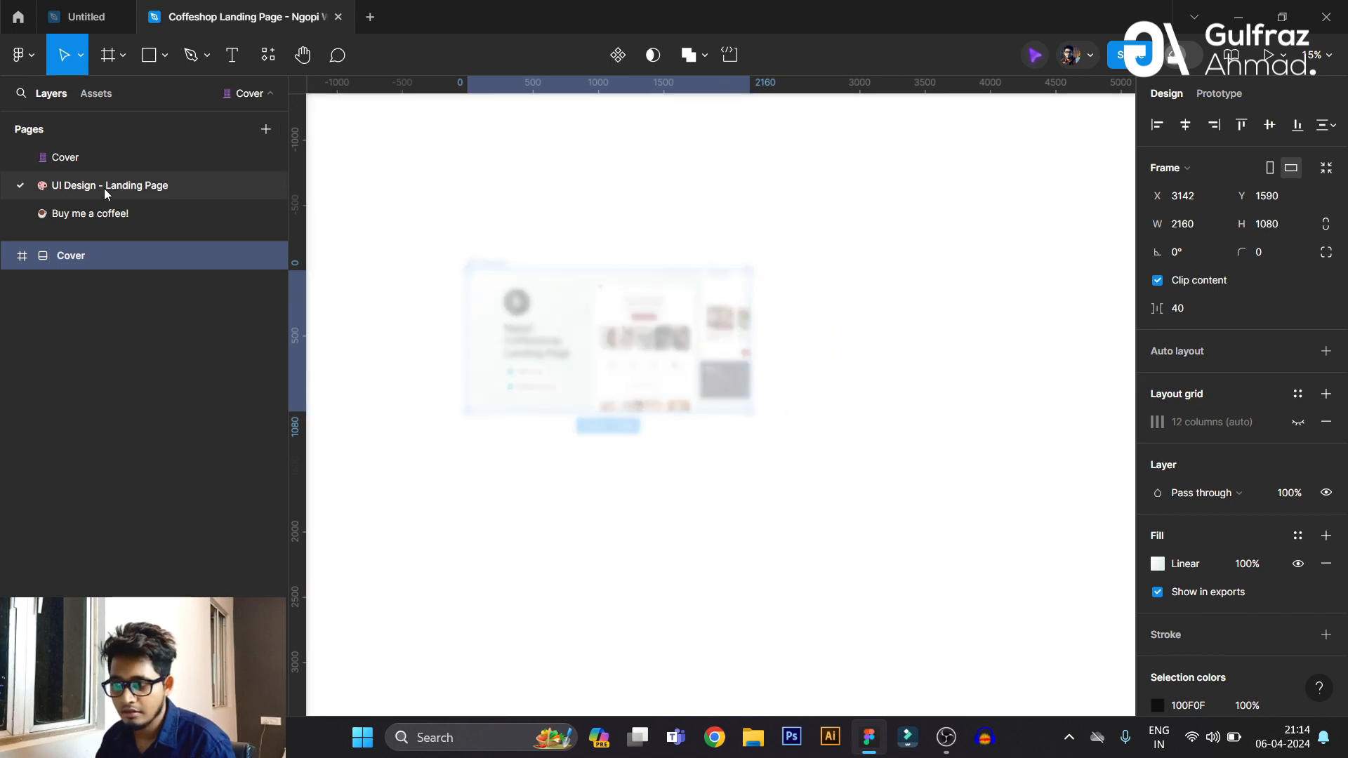
pyautogui.scroll(5, 773, 169)
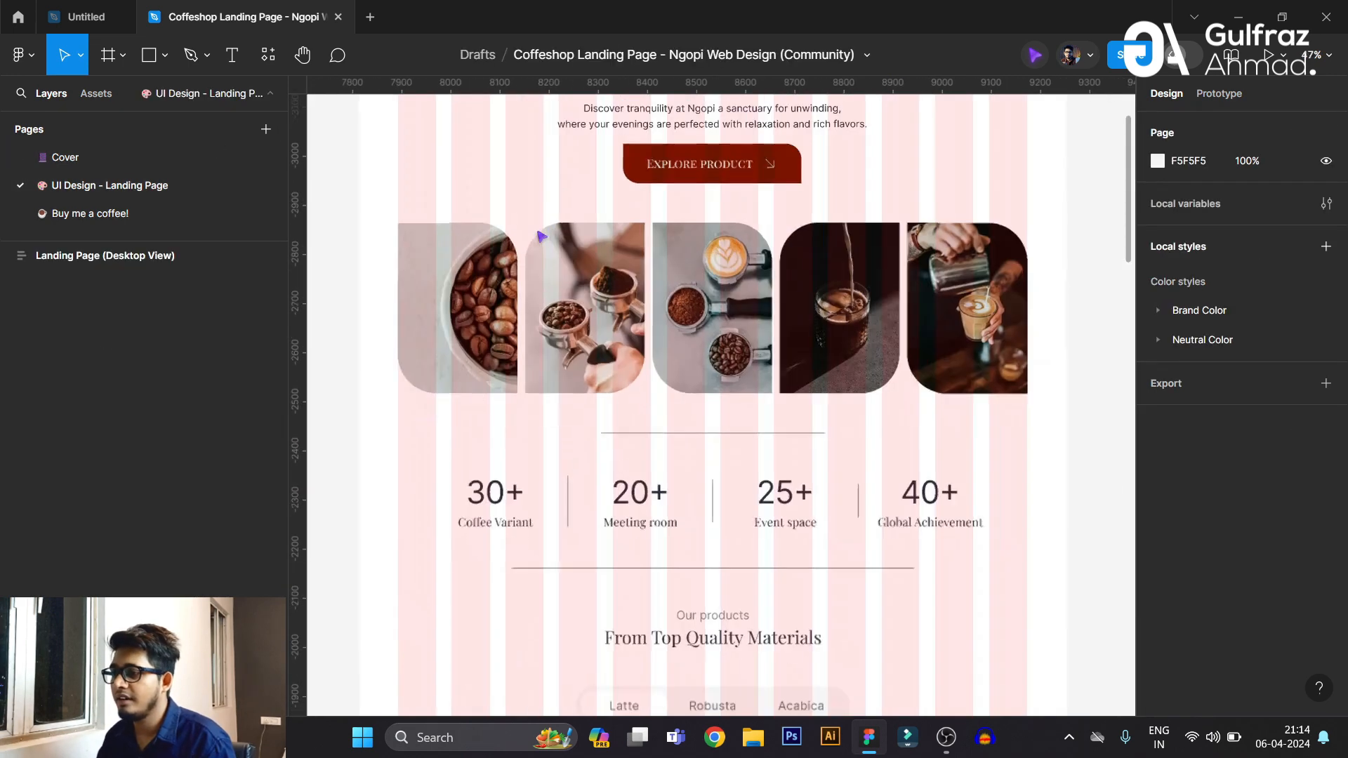
# Examine how the navigation bar and hero section of the Landing Page (Desktop View) frame align with its column grid.
pyautogui.scroll(-2, 529, 295)
pyautogui.scroll(4, 532, 330)
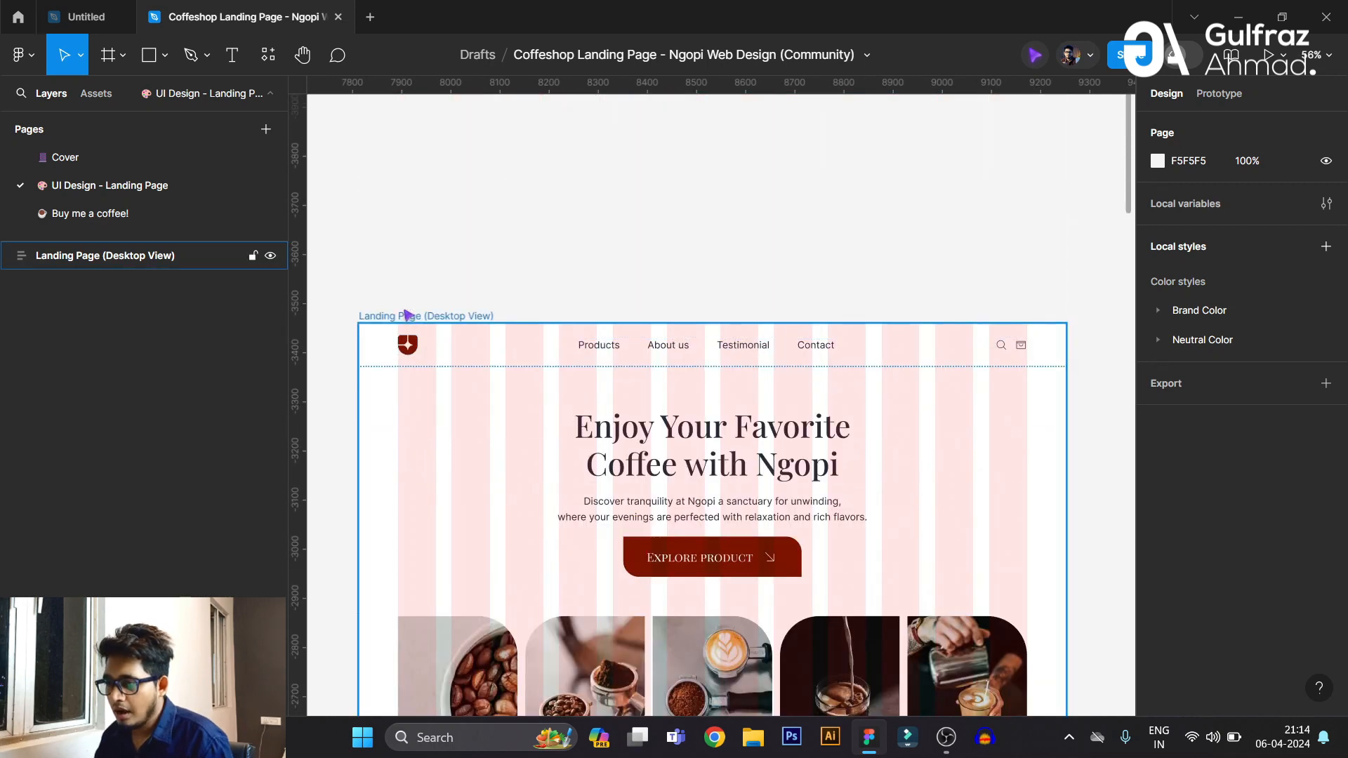
pyautogui.scroll(-2, 638, 275)
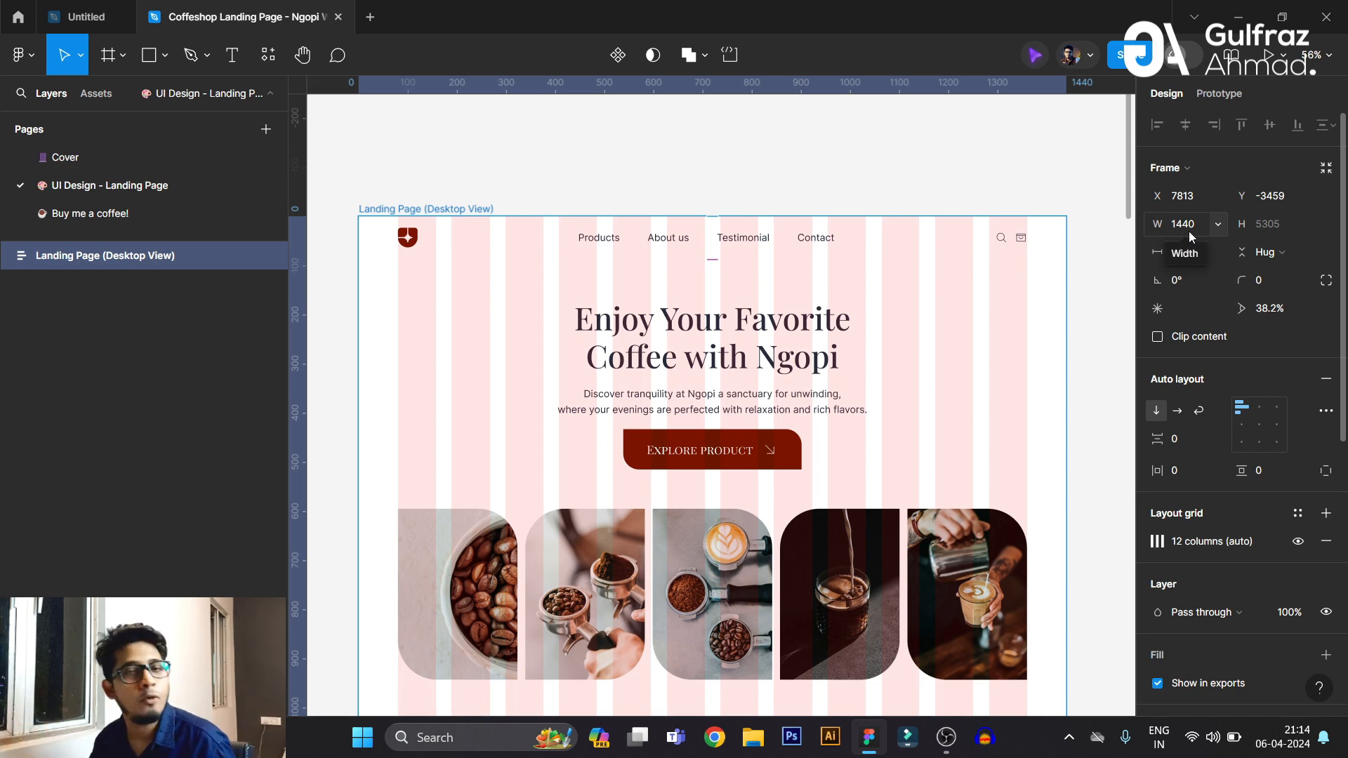
pyautogui.click(461, 247)
pyautogui.click(423, 244)
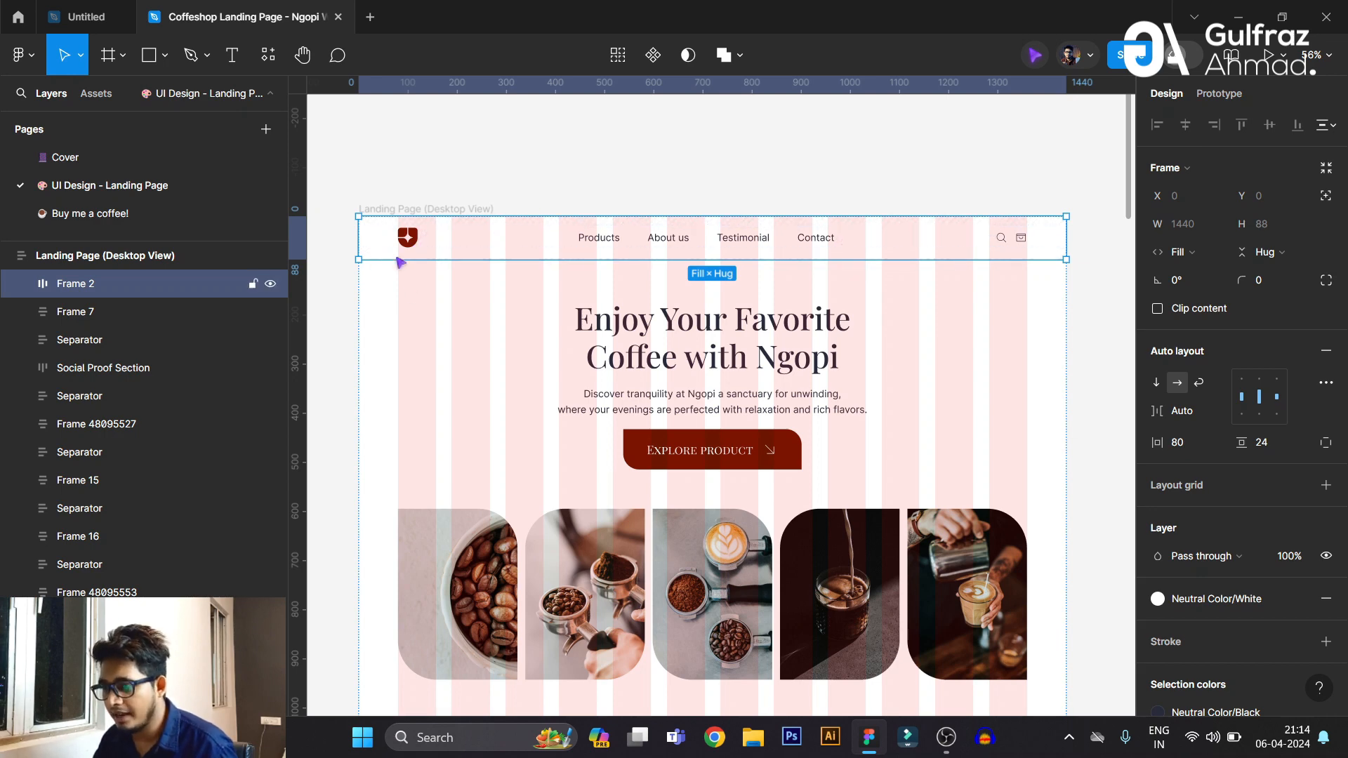
pyautogui.click(405, 300)
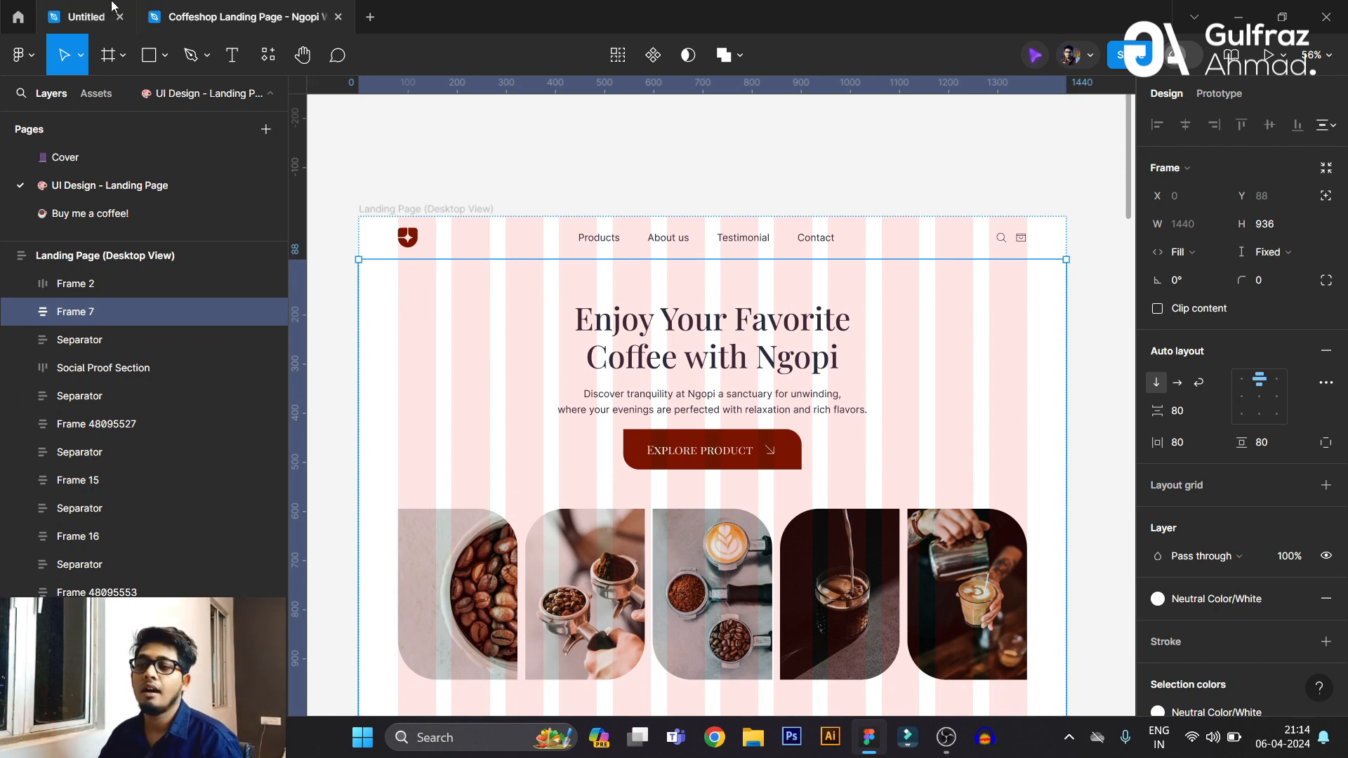
# Return to the Untitled file and close the column grid settings.
pyautogui.click(86, 16)
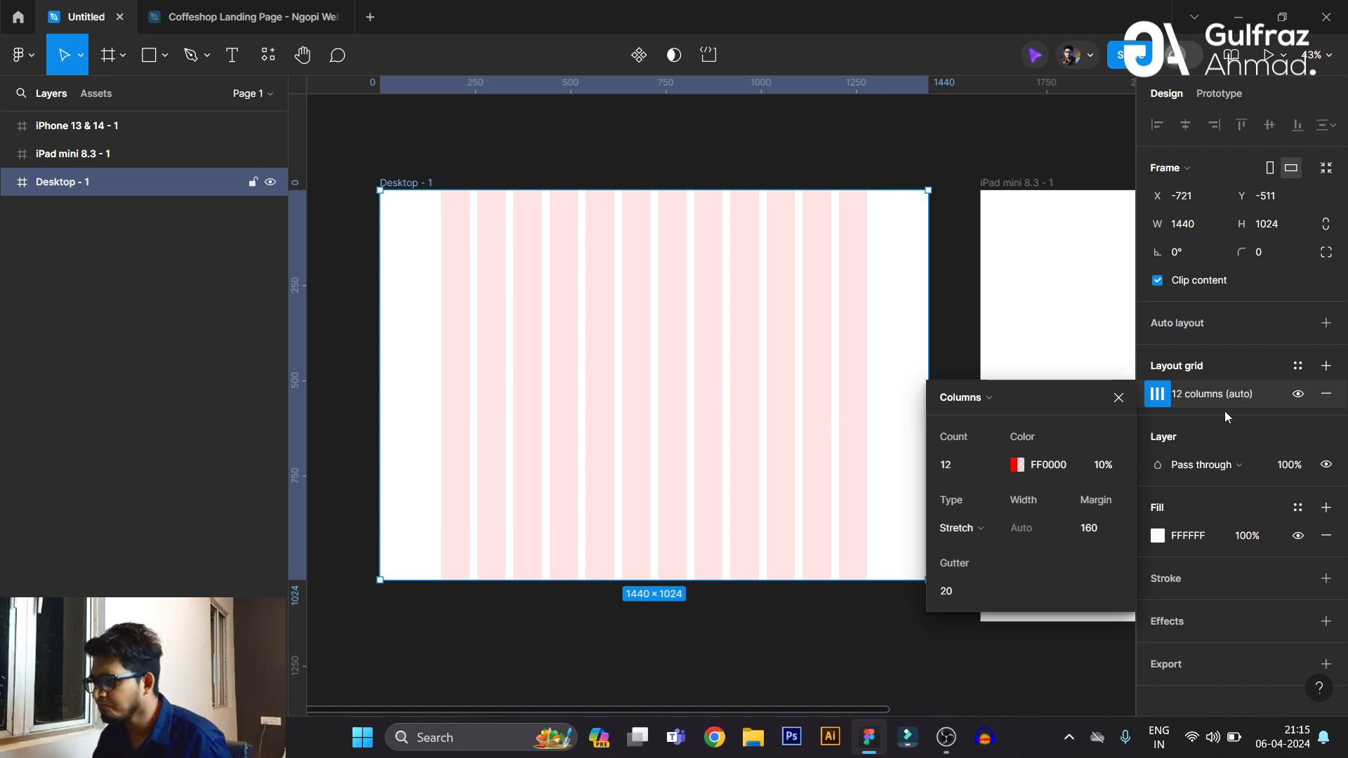
pyautogui.click(1118, 397)
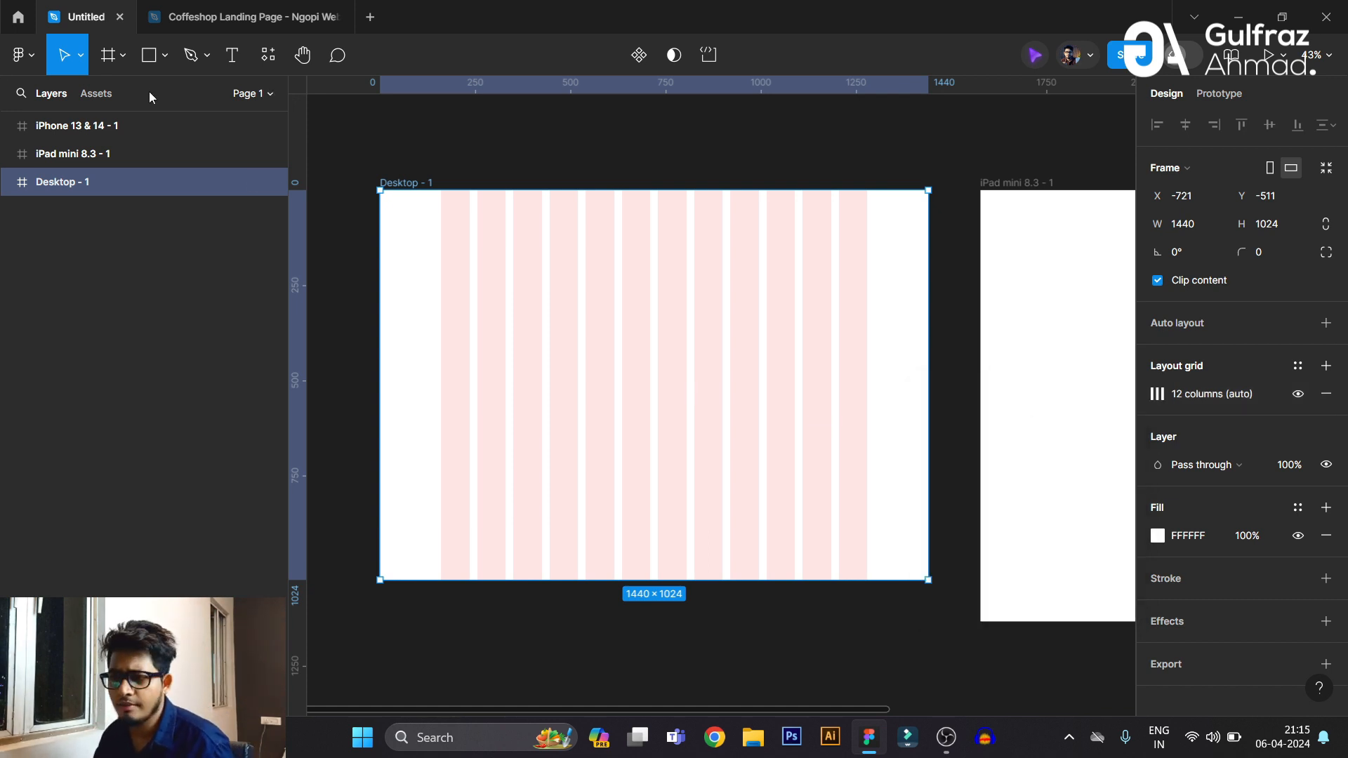
# Draw a rectangle 1120 × 80 across the 12 columns at the top of Desktop - 1 and move it down to Y 30.
pyautogui.click(165, 54)
pyautogui.click(114, 97)
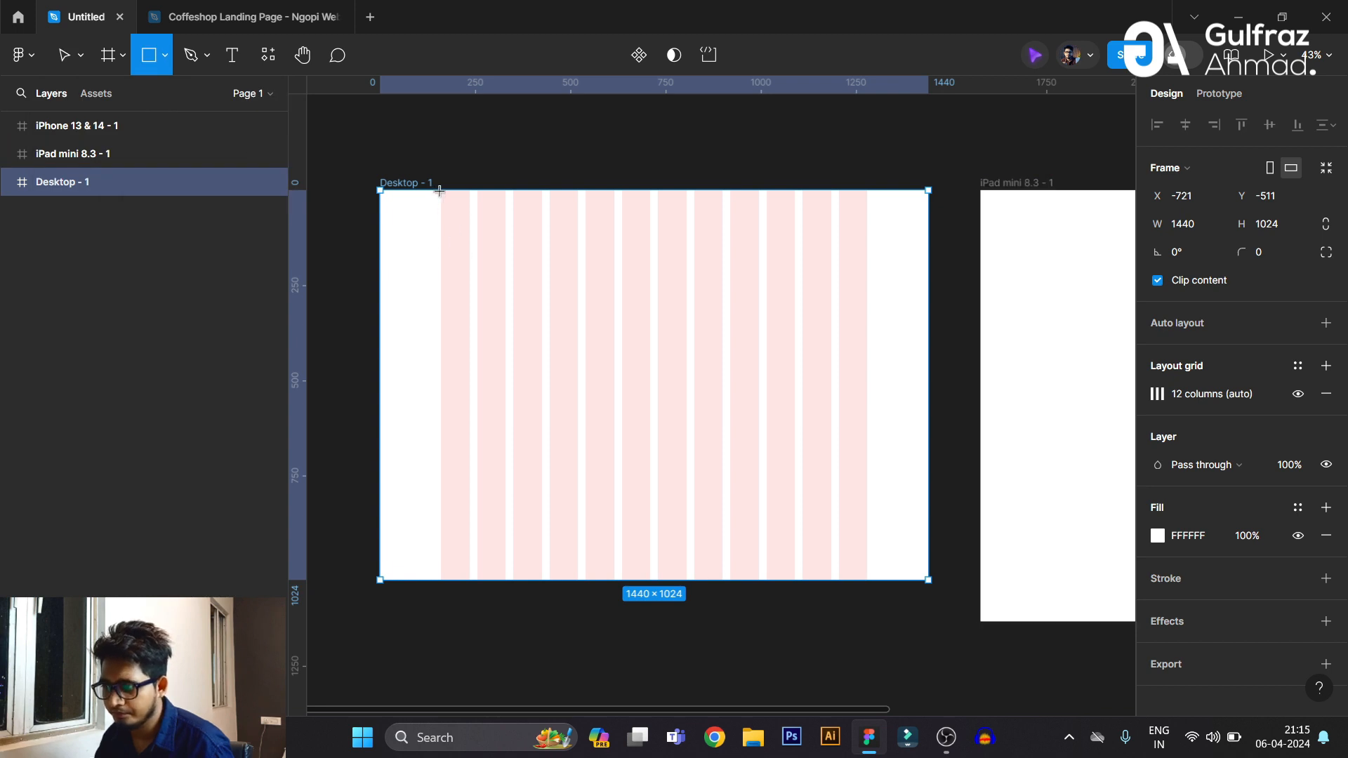
pyautogui.moveTo(441, 191)
pyautogui.mouseDown()
pyautogui.moveTo(475, 259)
pyautogui.moveTo(572, 271)
pyautogui.moveTo(804, 260)
pyautogui.moveTo(903, 232)
pyautogui.moveTo(868, 229)
pyautogui.mouseUp()
pyautogui.moveTo(643, 230); pyautogui.dragTo(643, 221)
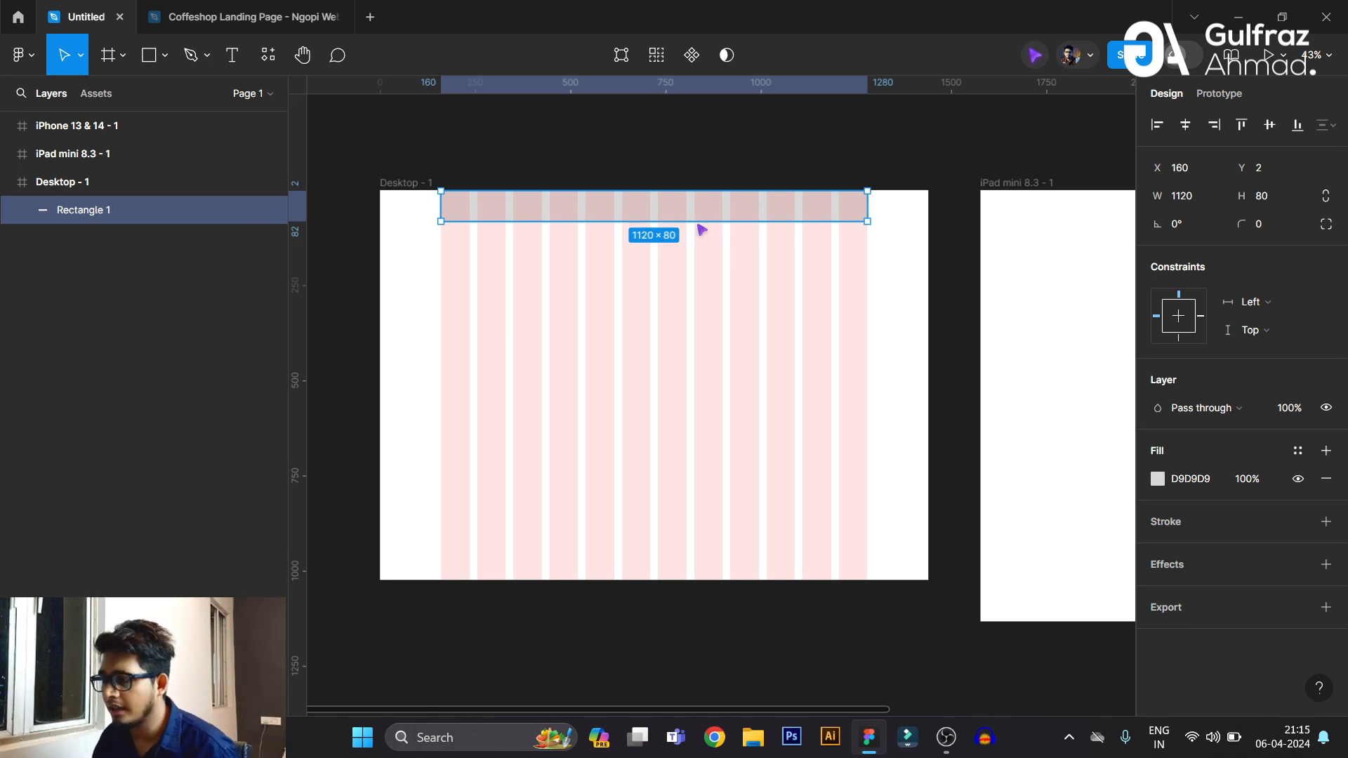
pyautogui.moveTo(636, 211); pyautogui.dragTo(583, 226)
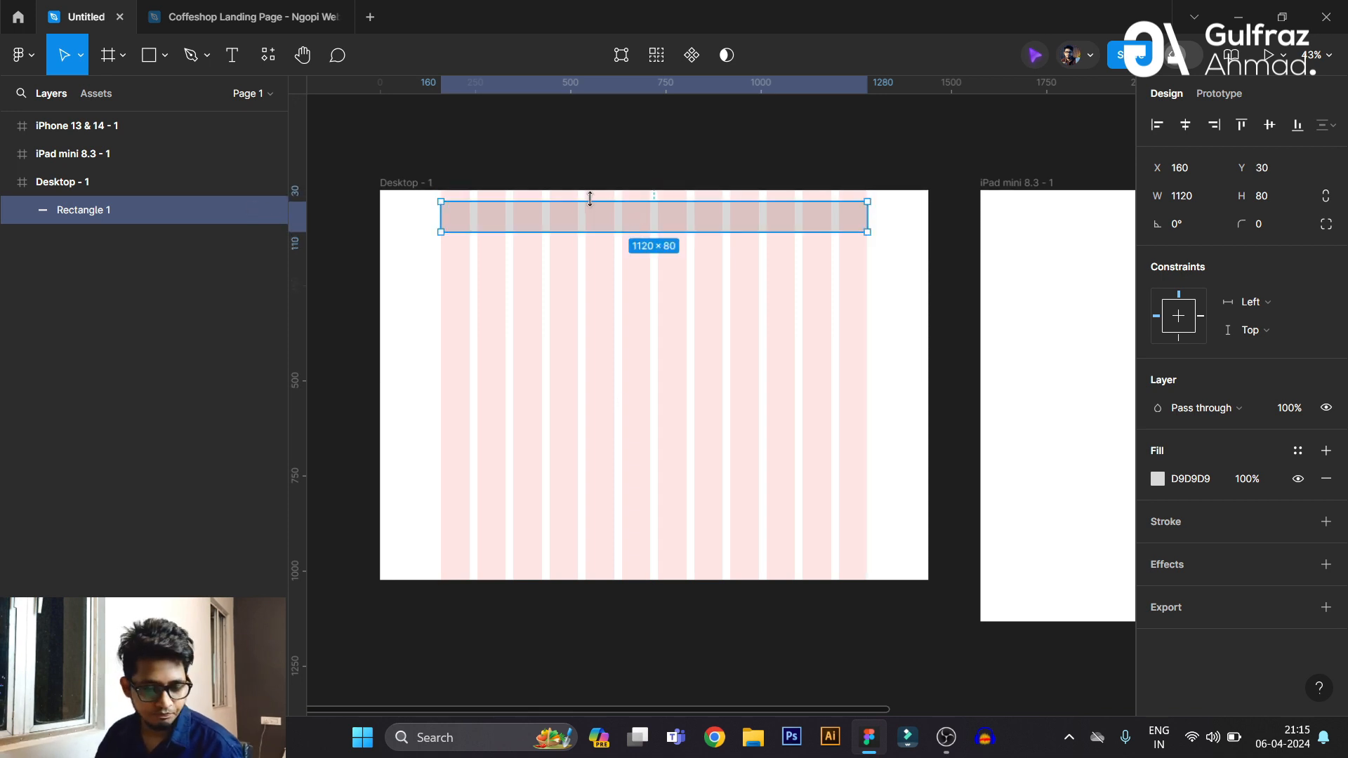
# Review the column grid settings of Desktop - 1 and reselect the rectangle.
pyautogui.click(419, 187)
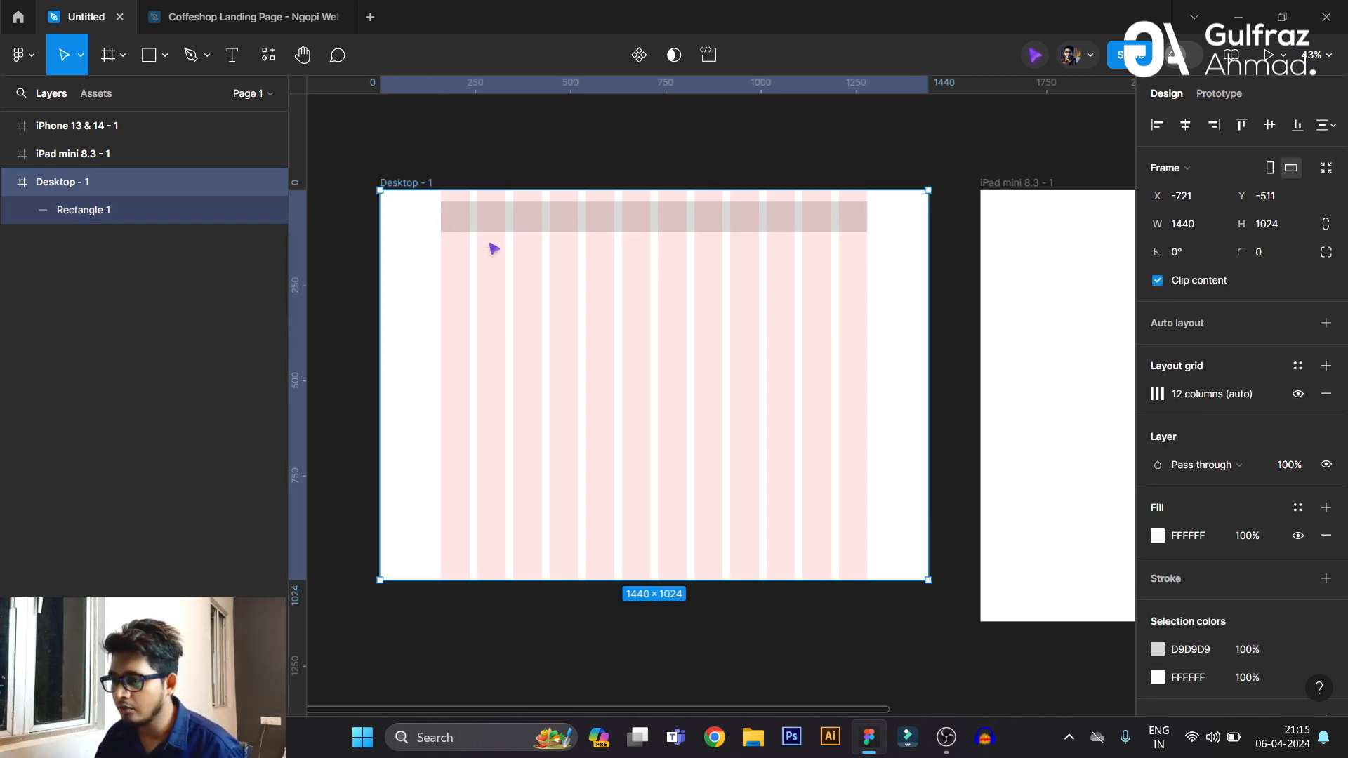
pyautogui.click(1157, 393)
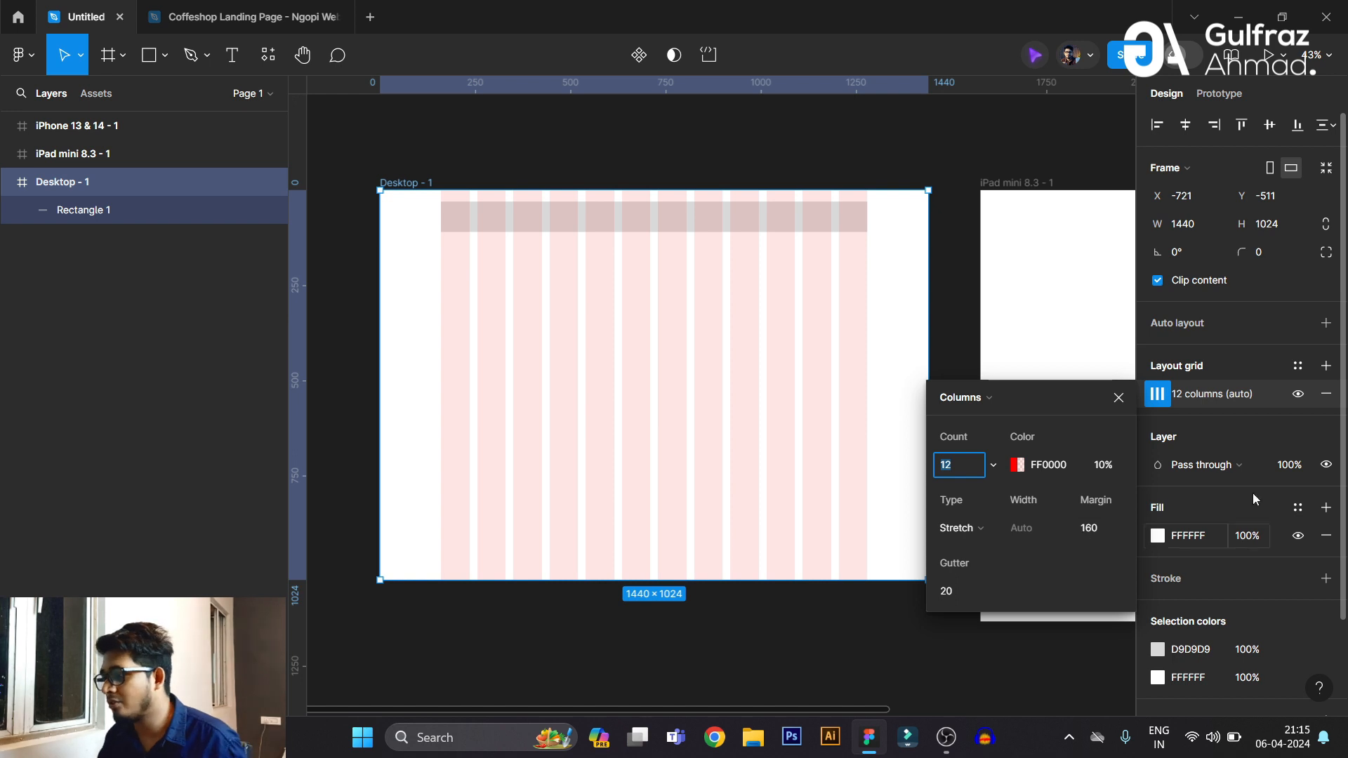
pyautogui.click(632, 224)
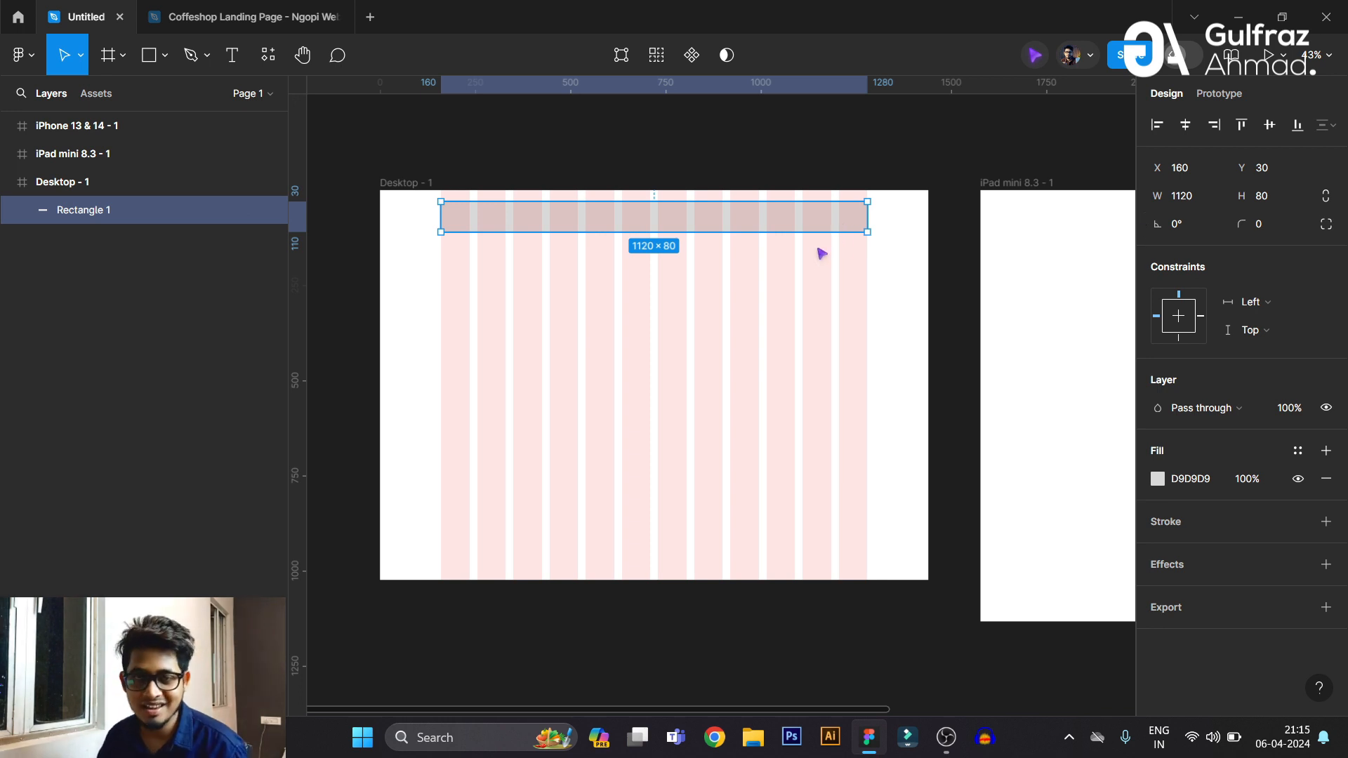
# Place a copy of the rectangle directly below the original at Y 80 and stretch the copy to a height of about 546.
pyautogui.moveTo(746, 222); pyautogui.dragTo(726, 246)
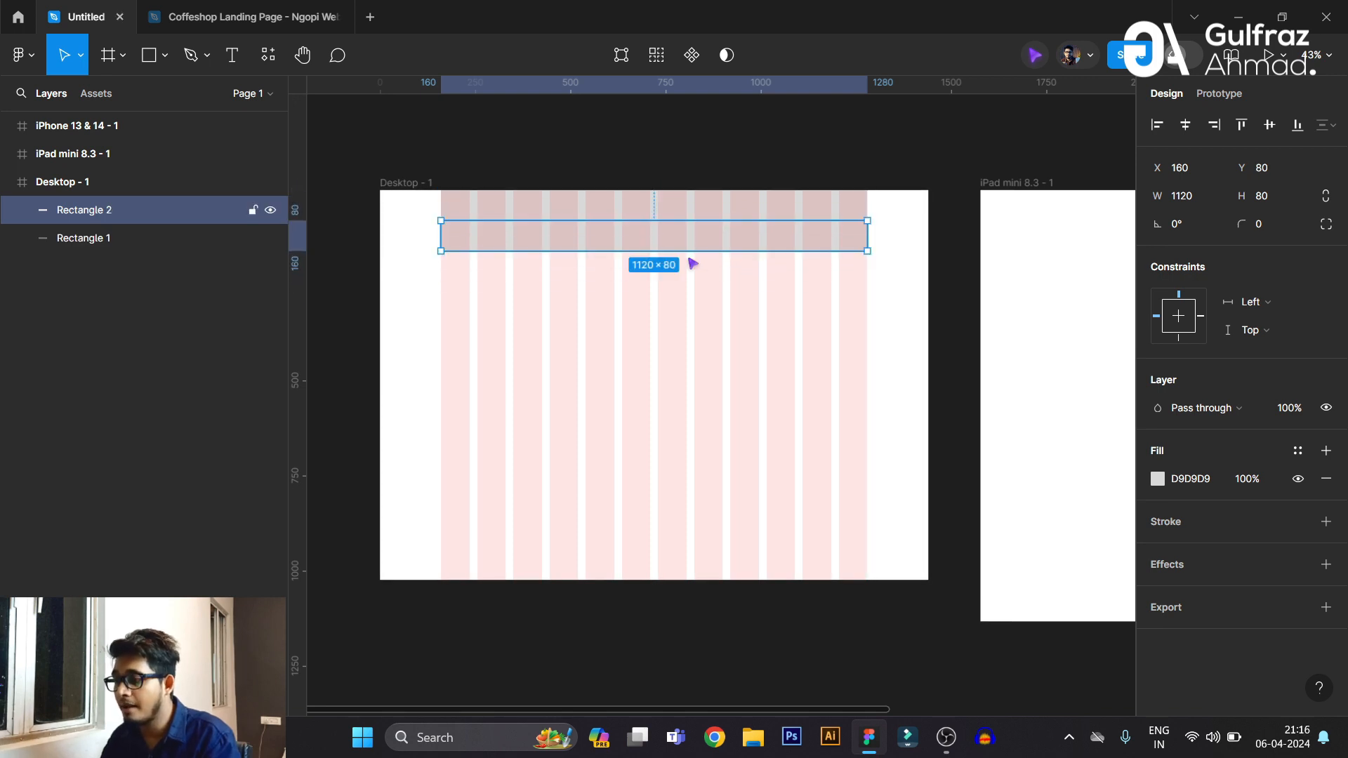
pyautogui.click(682, 209)
pyautogui.click(675, 250)
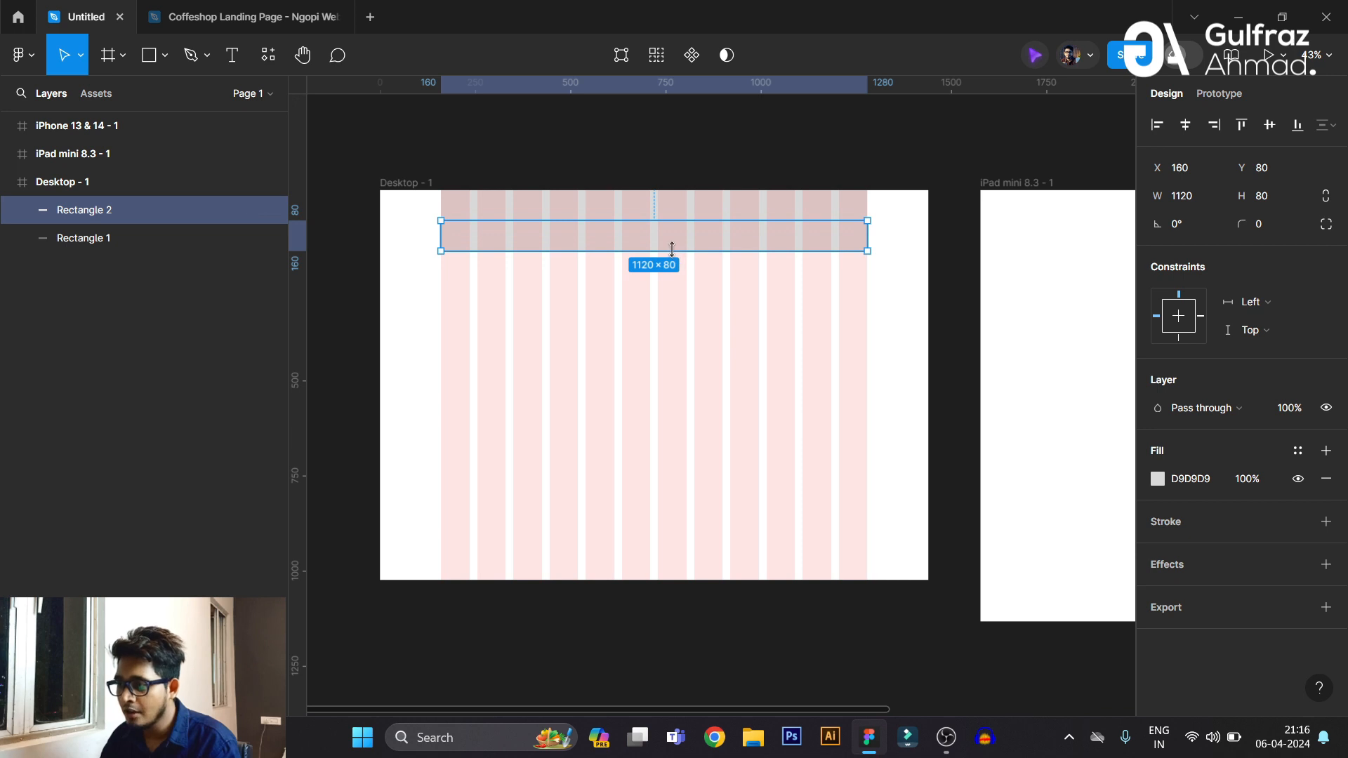
pyautogui.moveTo(671, 251); pyautogui.dragTo(681, 427)
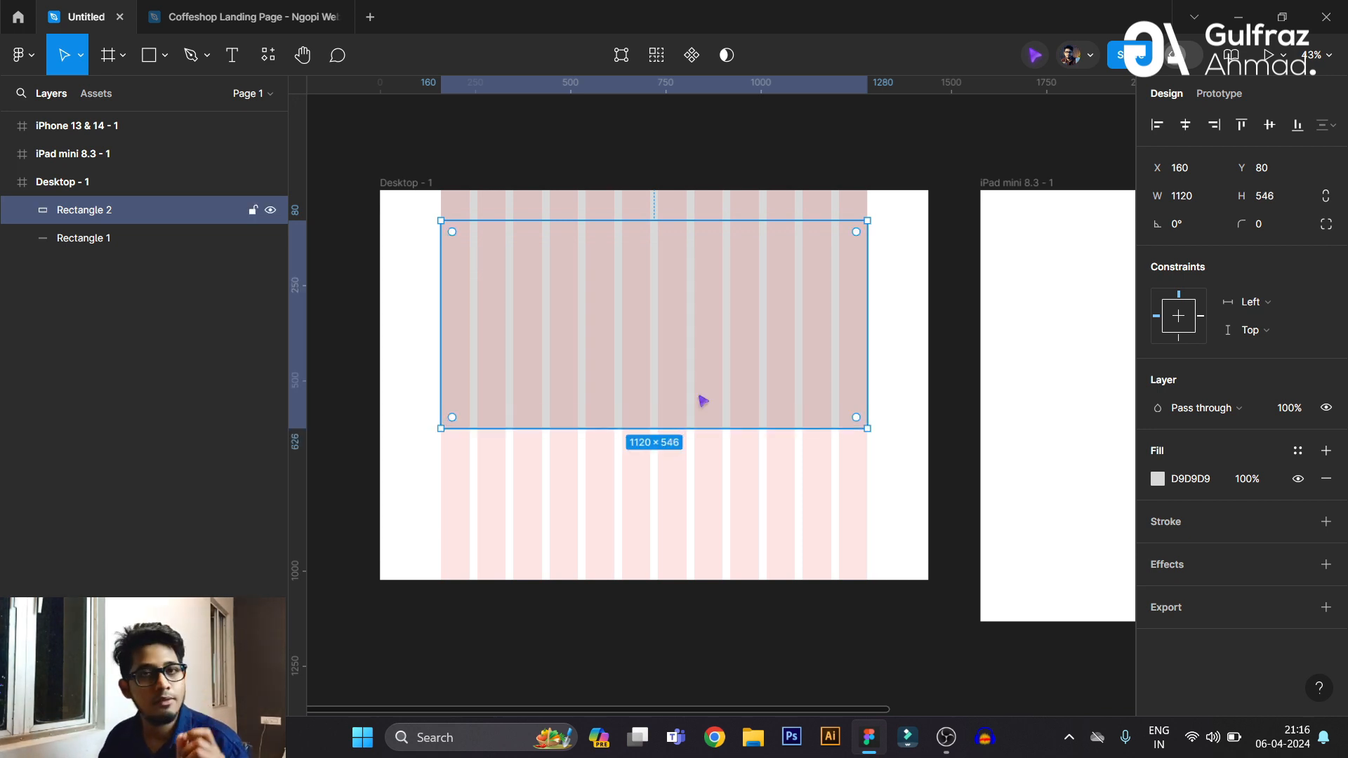
# Delete both rectangles from the Desktop - 1 frame.
pyautogui.scroll(-2, 728, 400)
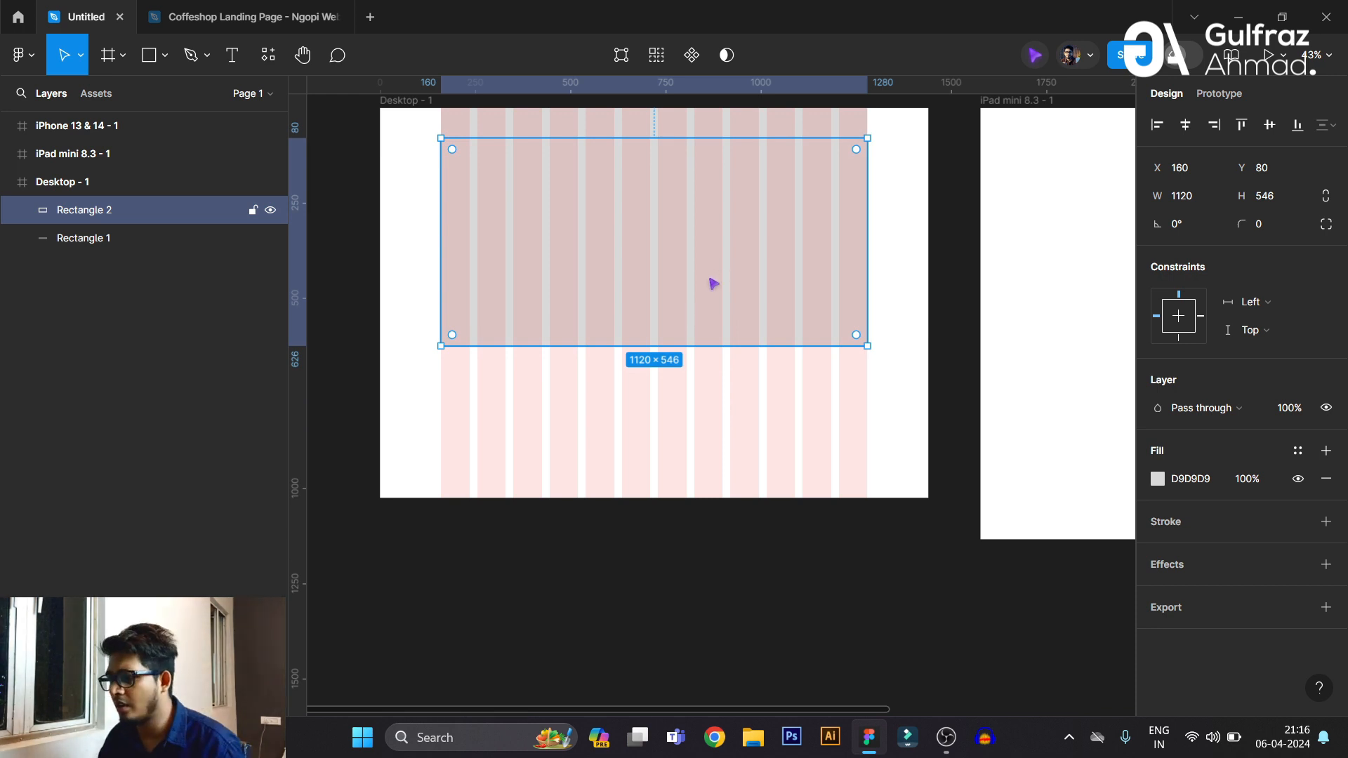
pyautogui.scroll(5, 696, 374)
pyautogui.click(542, 274)
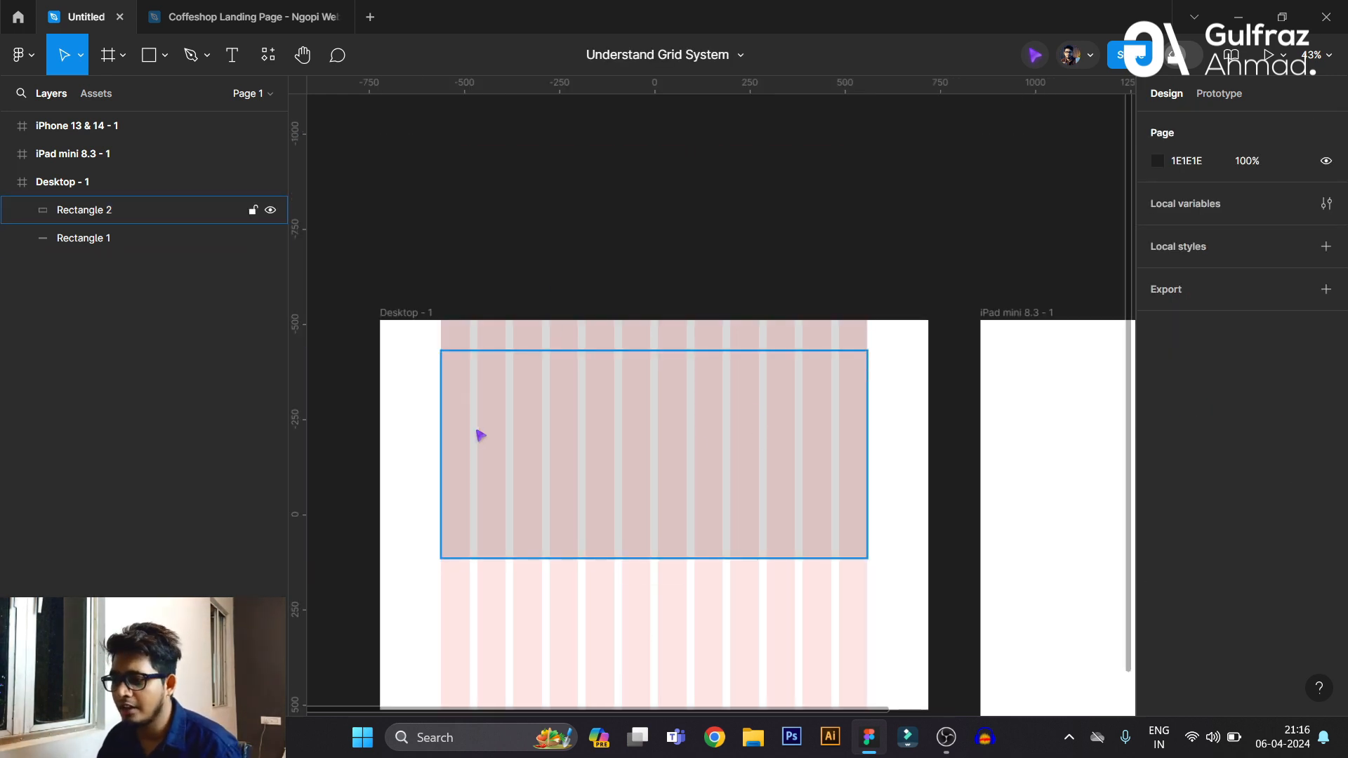
pyautogui.click(602, 456)
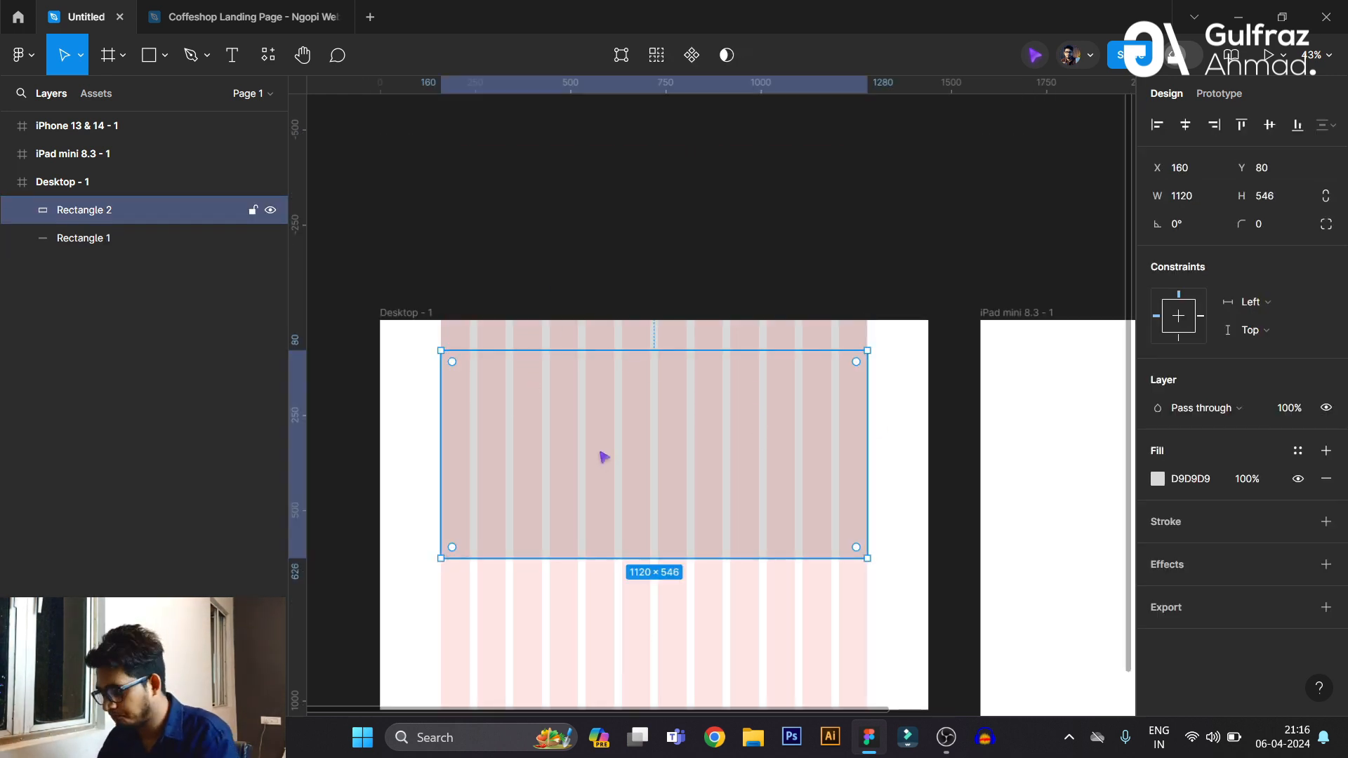
pyautogui.click(583, 344)
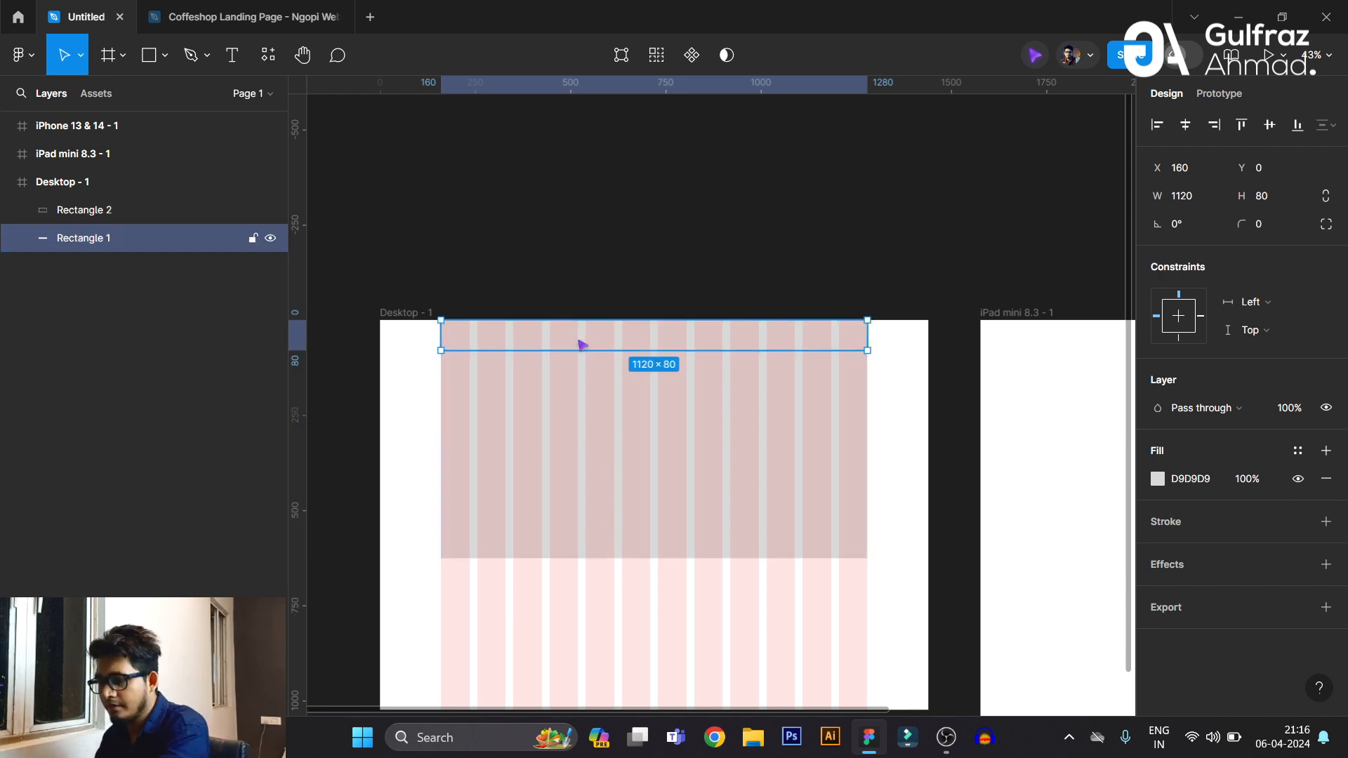
pyautogui.press('Delete')
pyautogui.click(589, 389)
pyautogui.press('Delete')
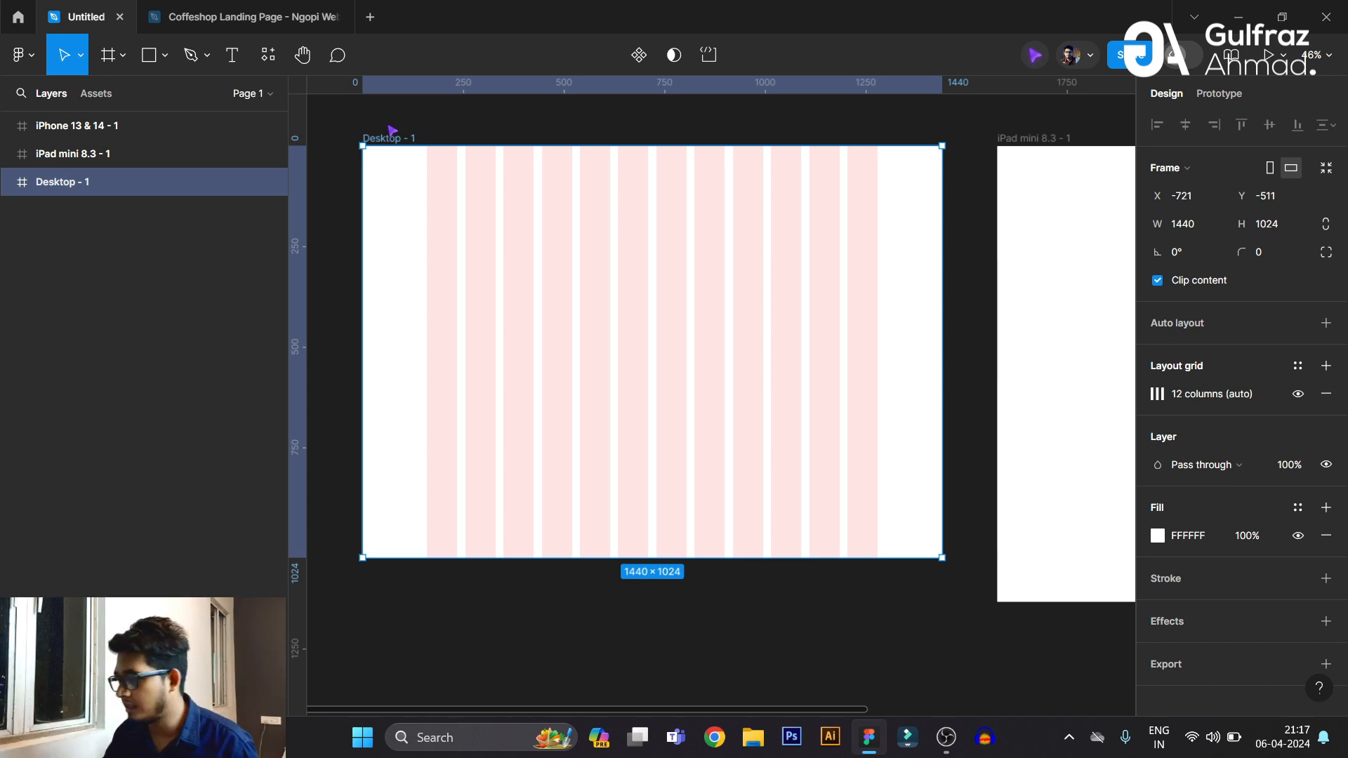
# Add a second layout grid to Desktop - 1, change it to rows and set the row count to 1000.
pyautogui.click(1326, 366)
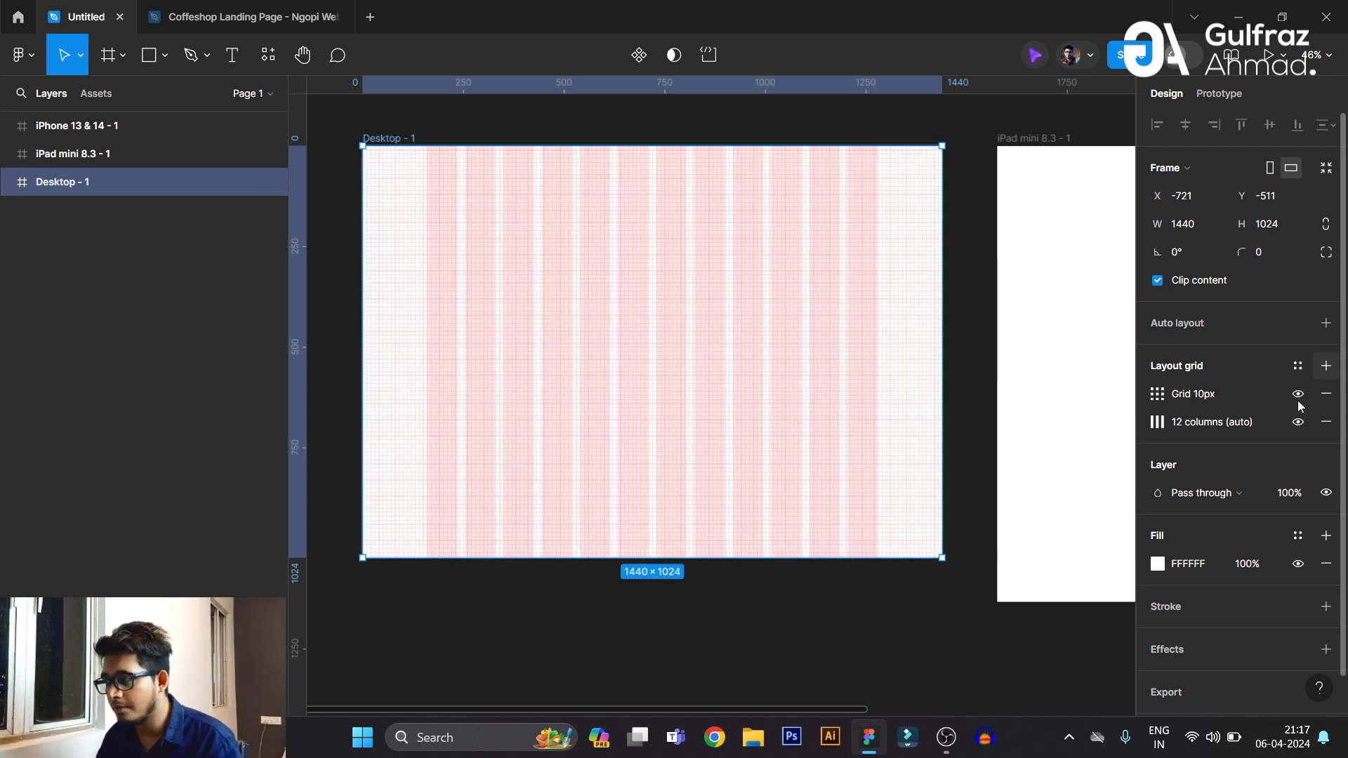
pyautogui.click(1157, 396)
pyautogui.click(969, 395)
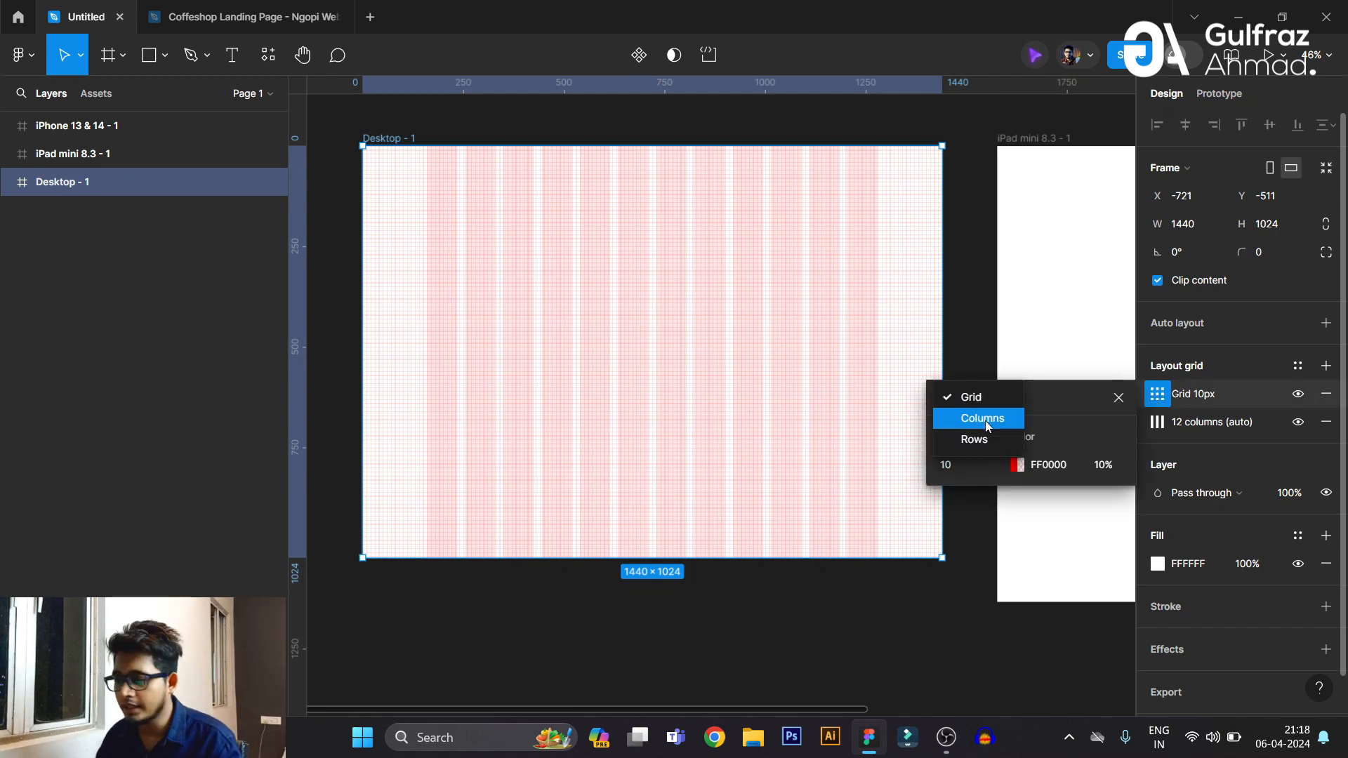
pyautogui.click(984, 438)
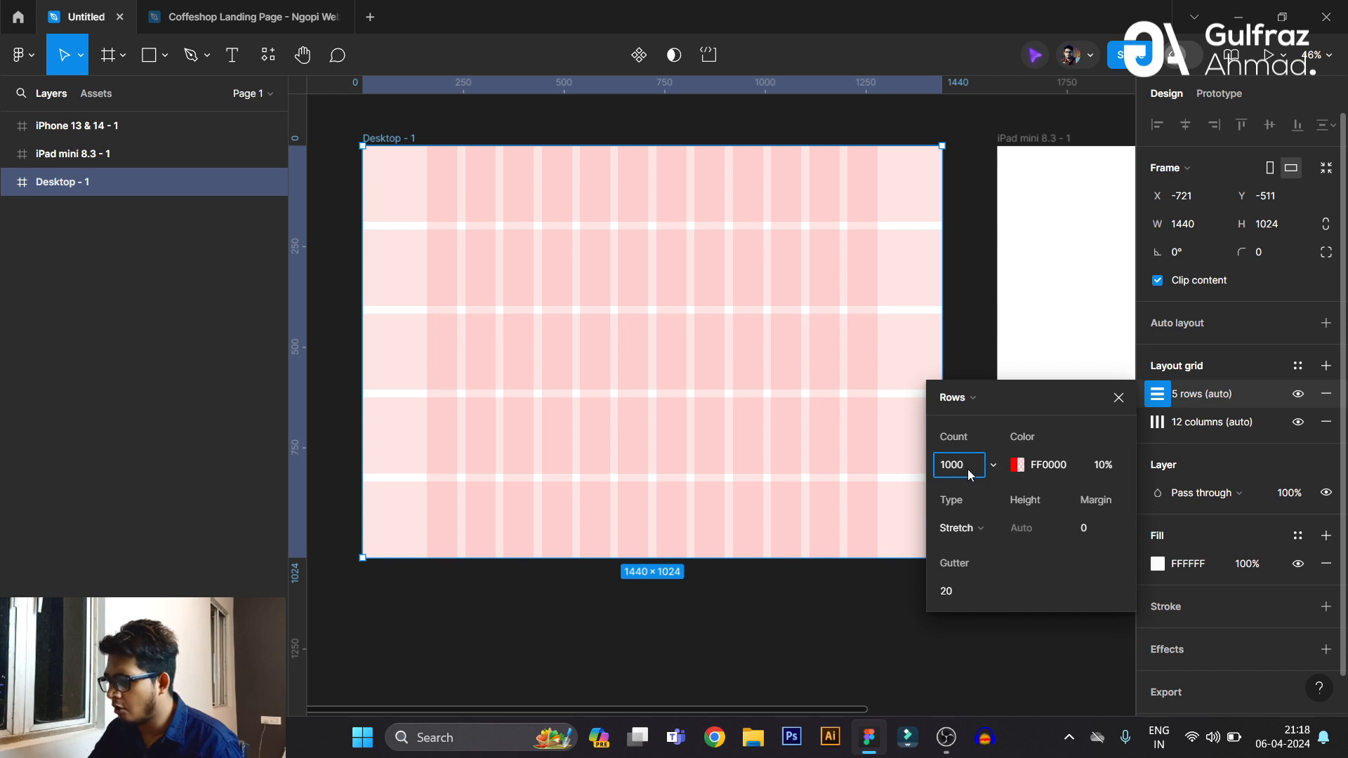
pyautogui.click(967, 468)
pyautogui.write('1000')
pyautogui.press('Return')
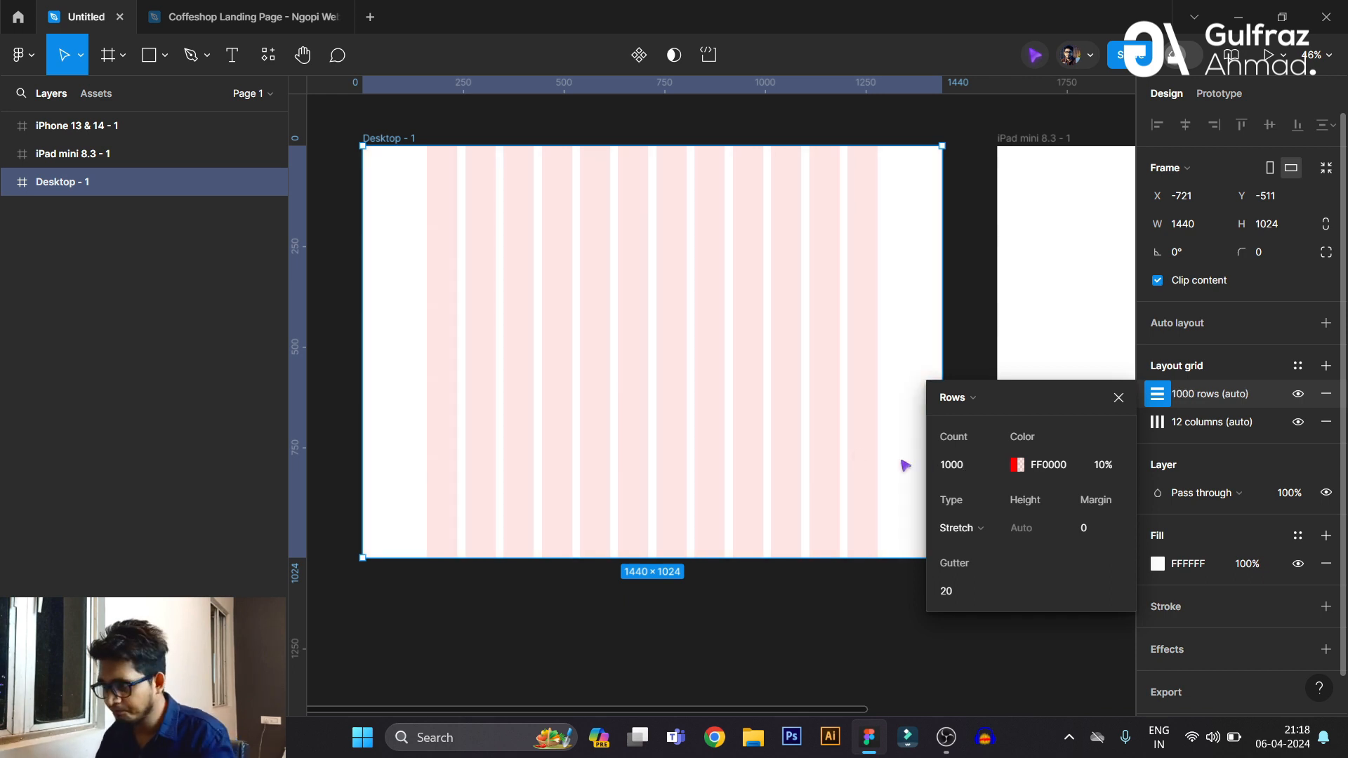
# Set the Desktop - 1 row grid to type Top with height 8 and gutter 8.
pyautogui.click(992, 529)
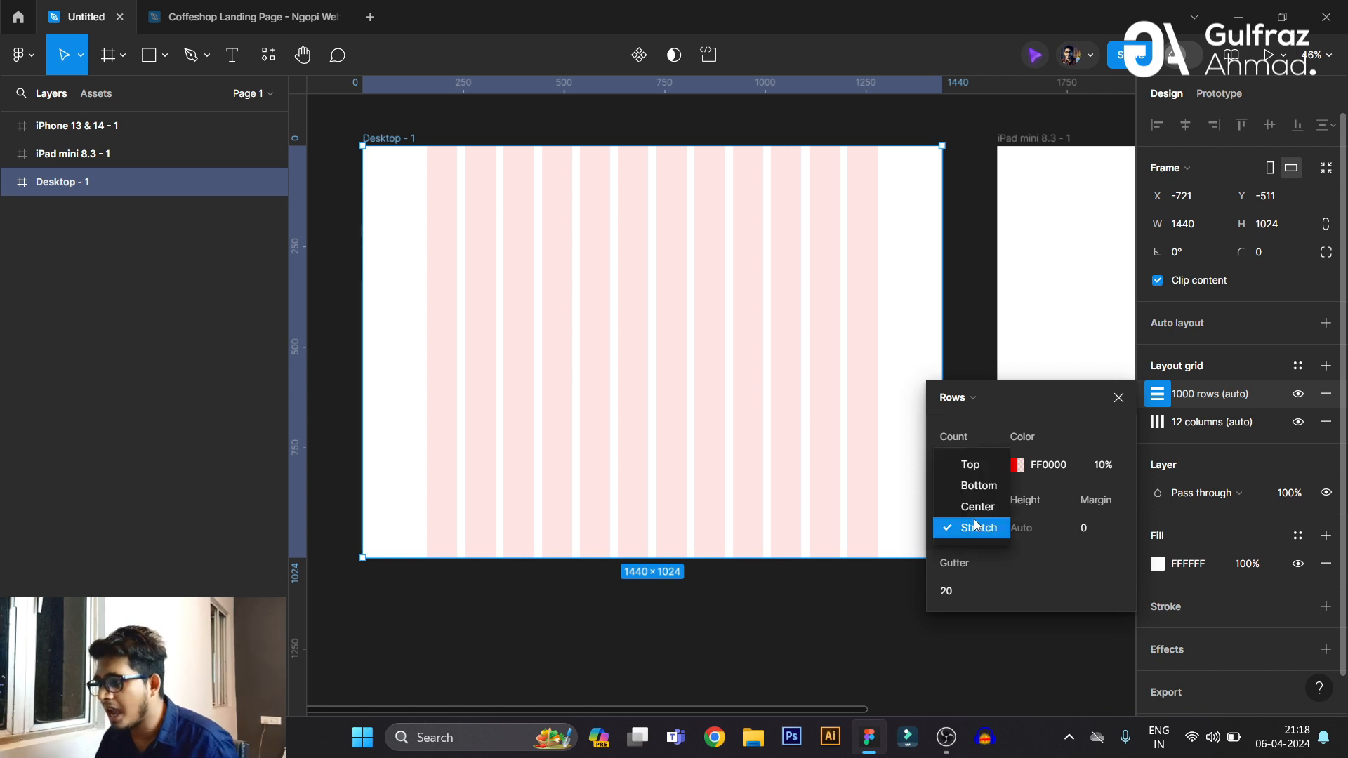
pyautogui.click(979, 466)
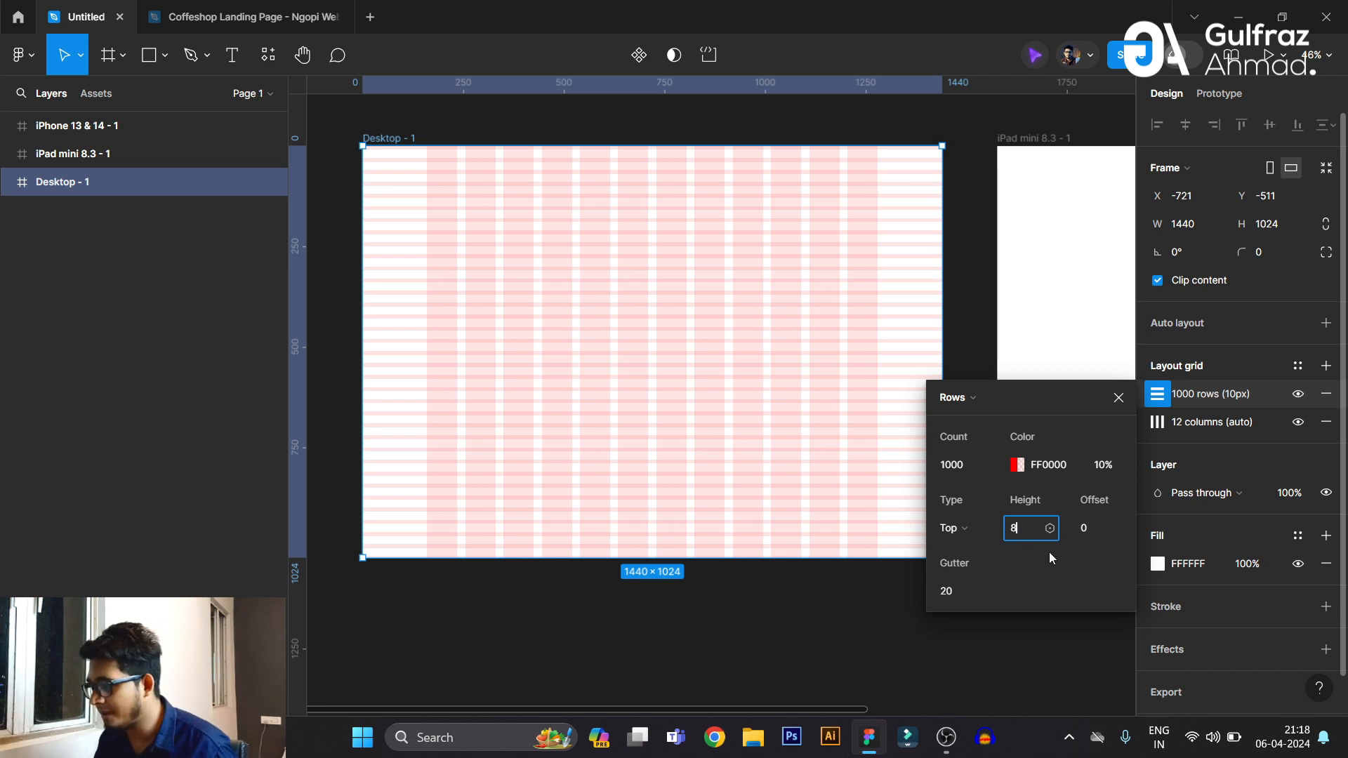
pyautogui.click(953, 592)
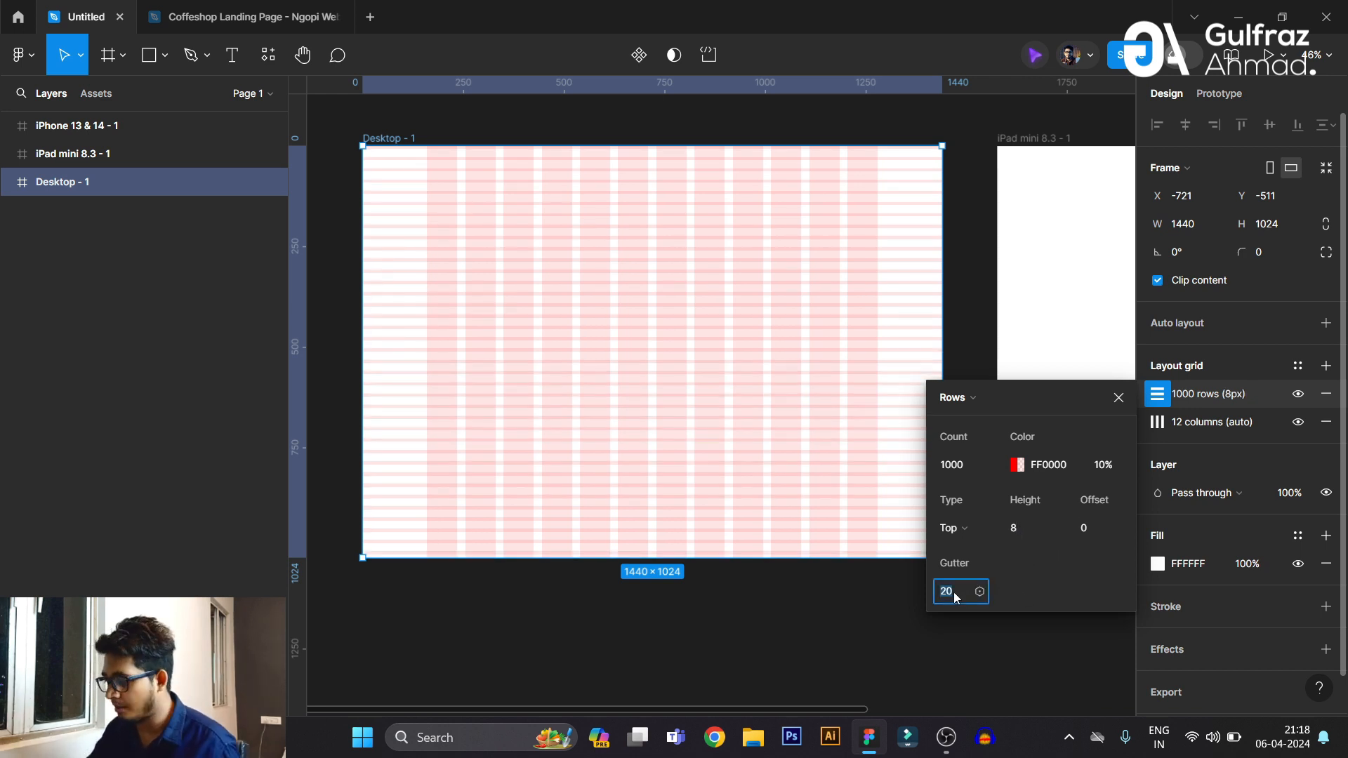
pyautogui.press('Return')
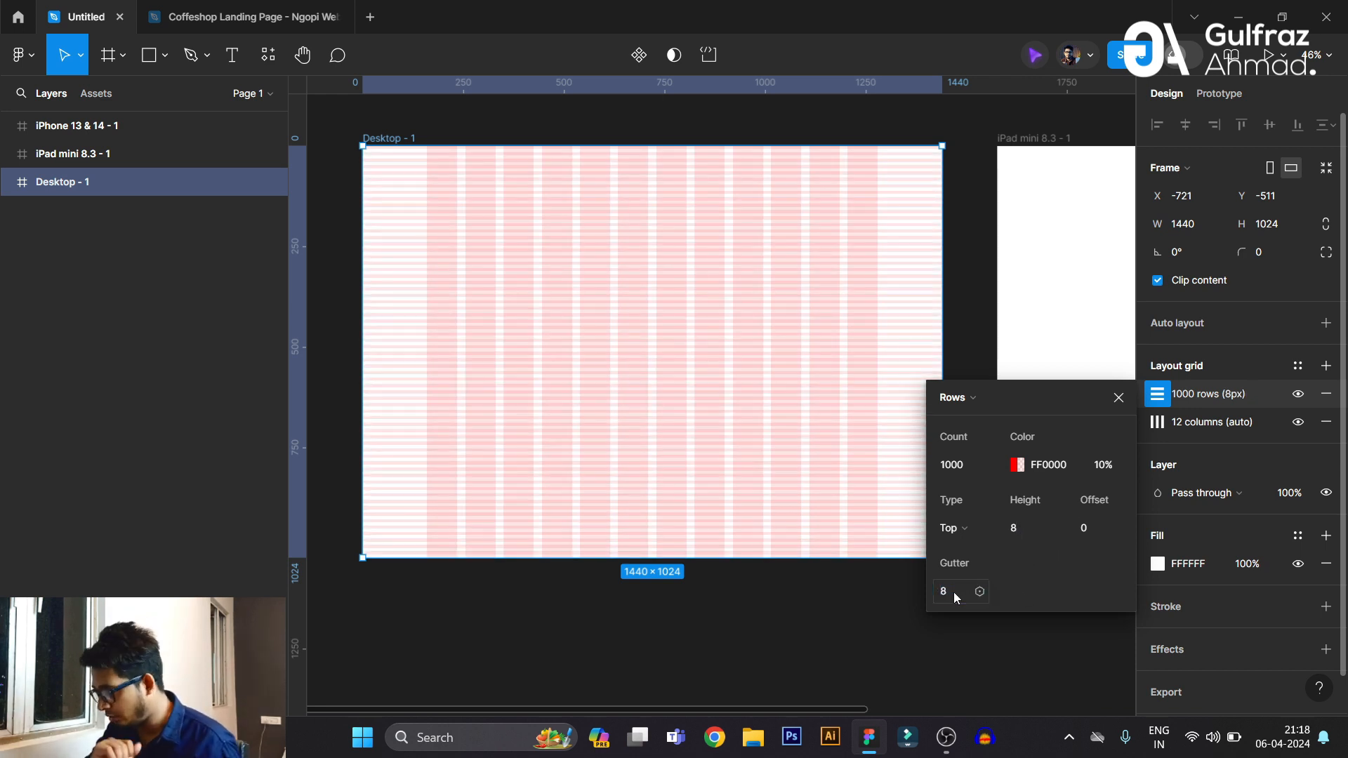
pyautogui.click(1118, 397)
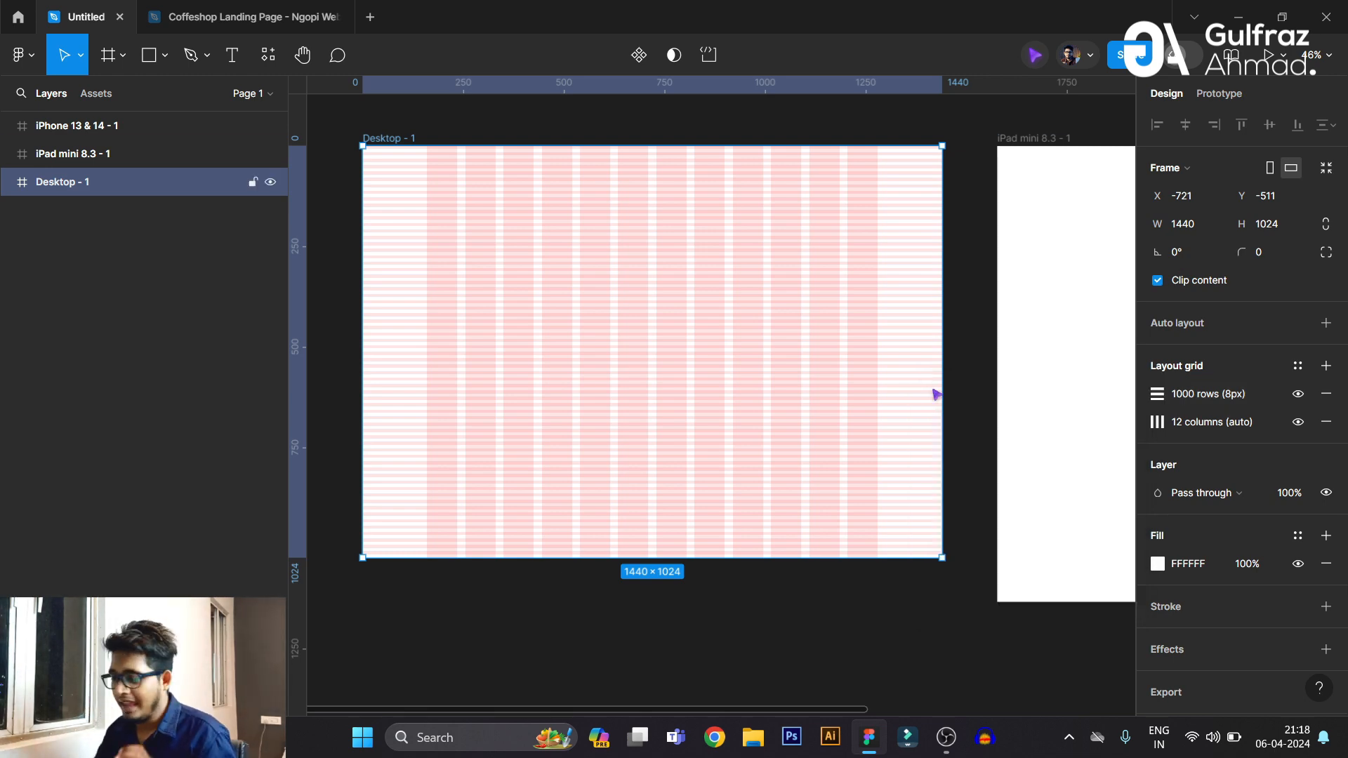
# Draw a 75 × 8 rectangle in the first column of Desktop - 1 at X 160, Y 16, filling one grid row.
pyautogui.click(153, 58)
pyautogui.scroll(5, 416, 135)
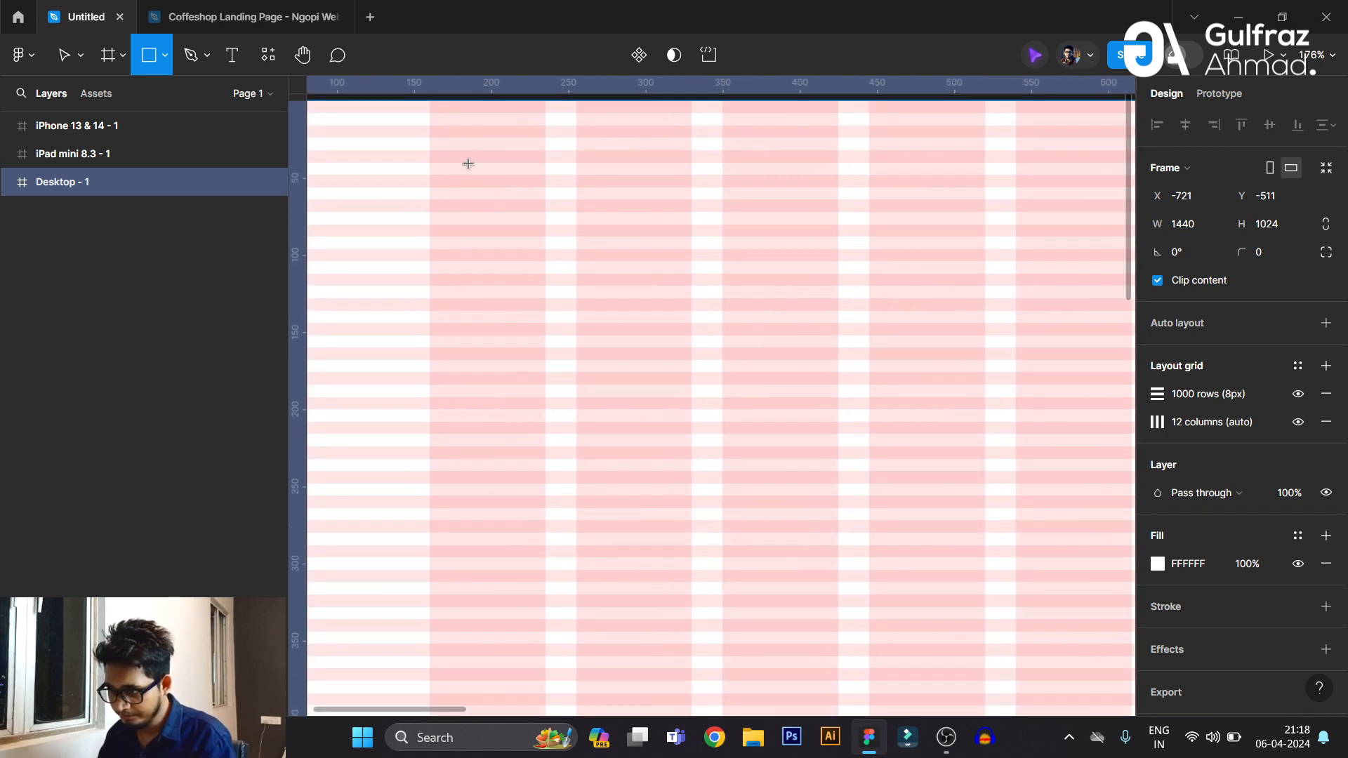
pyautogui.moveTo(430, 126); pyautogui.dragTo(546, 137)
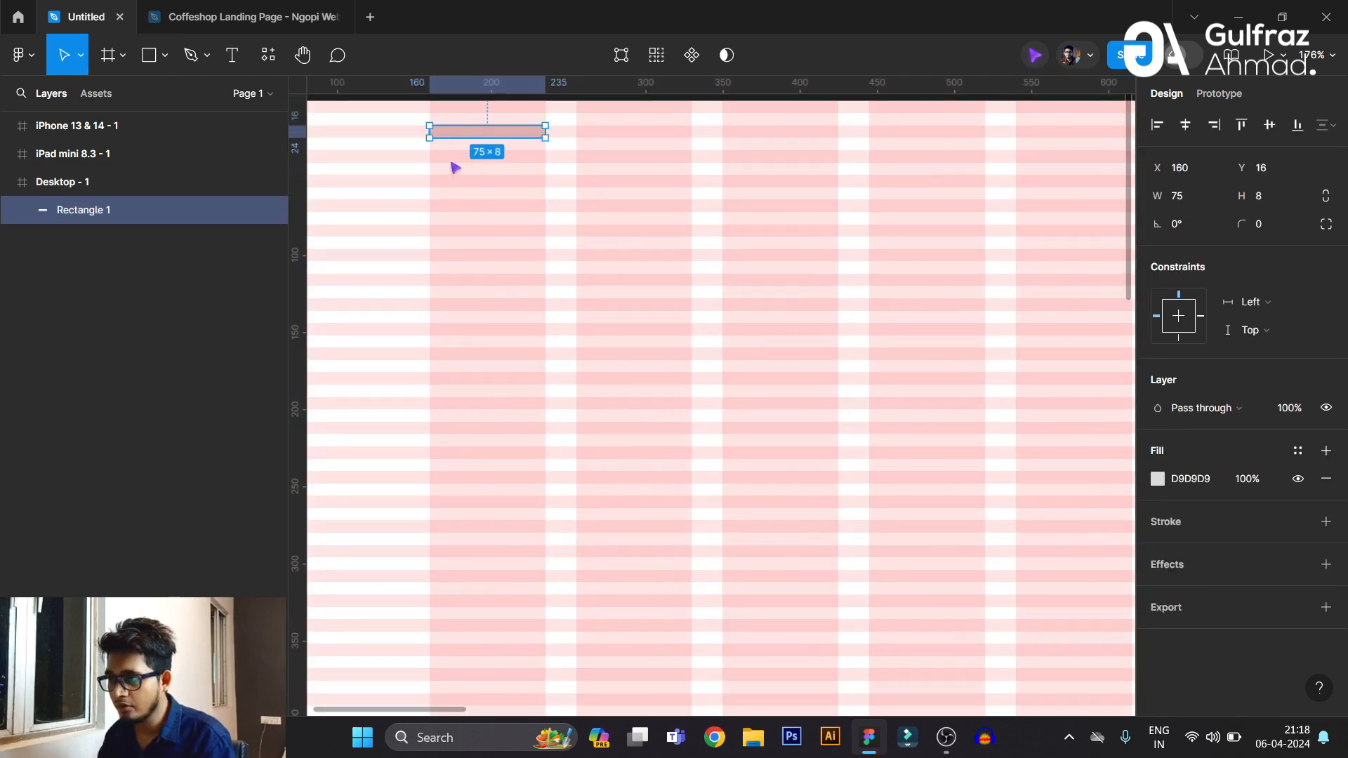
pyautogui.scroll(5, 455, 167)
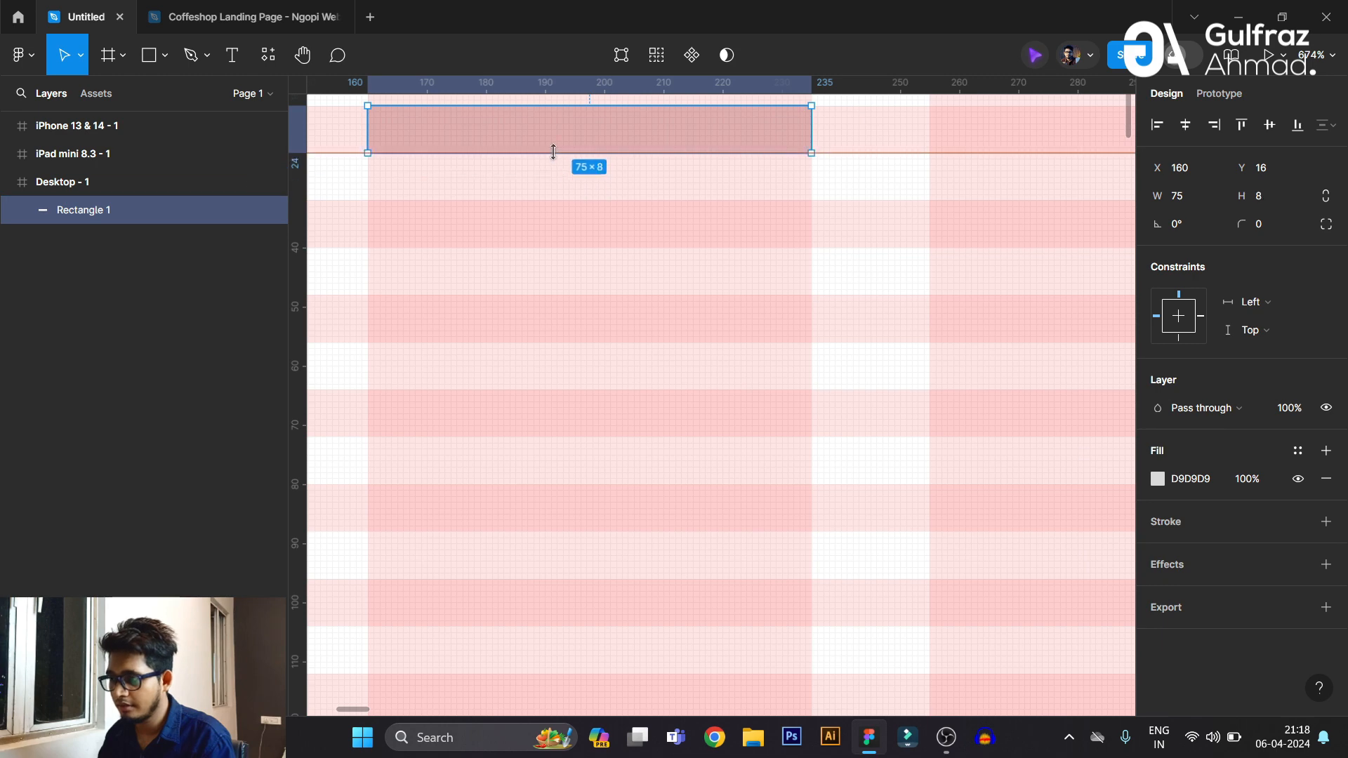
pyautogui.scroll(3, 560, 175)
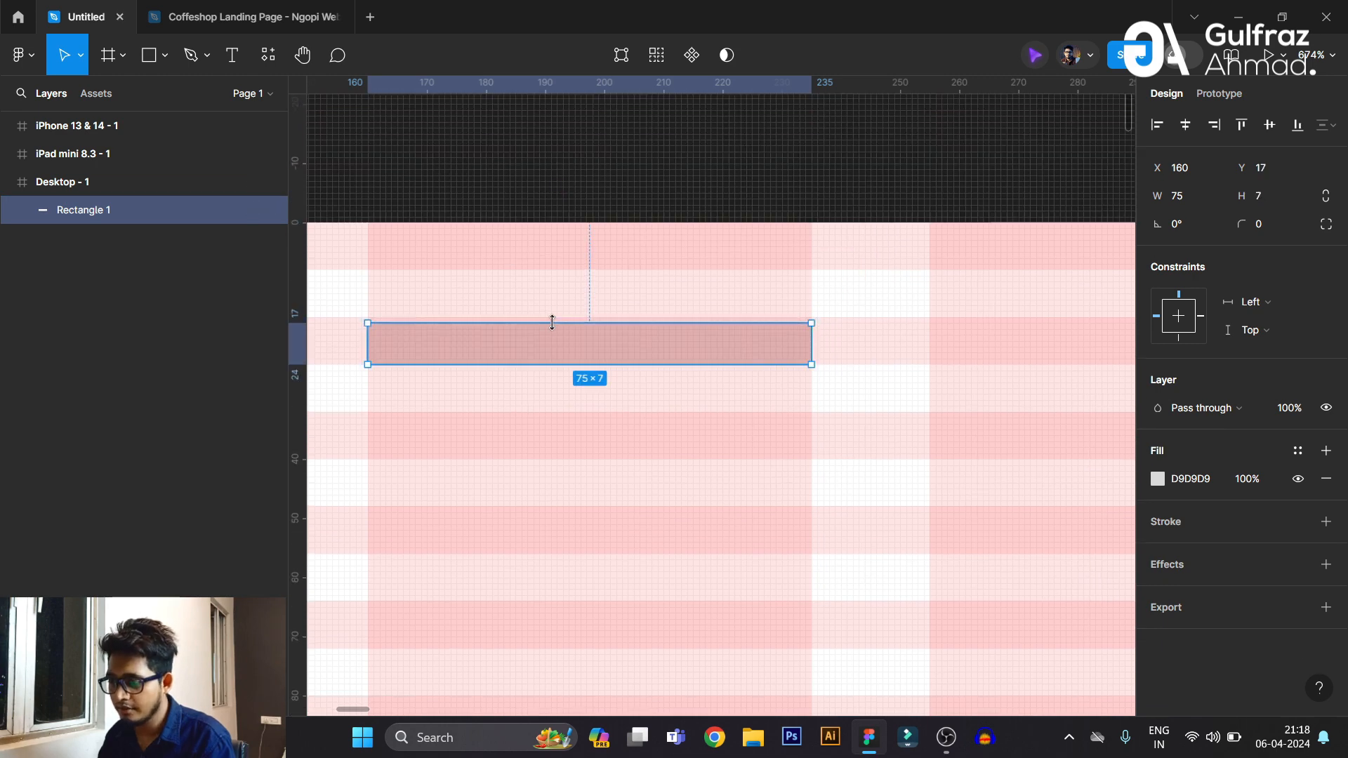
pyautogui.scroll(-6, 521, 210)
pyautogui.scroll(-4, 522, 210)
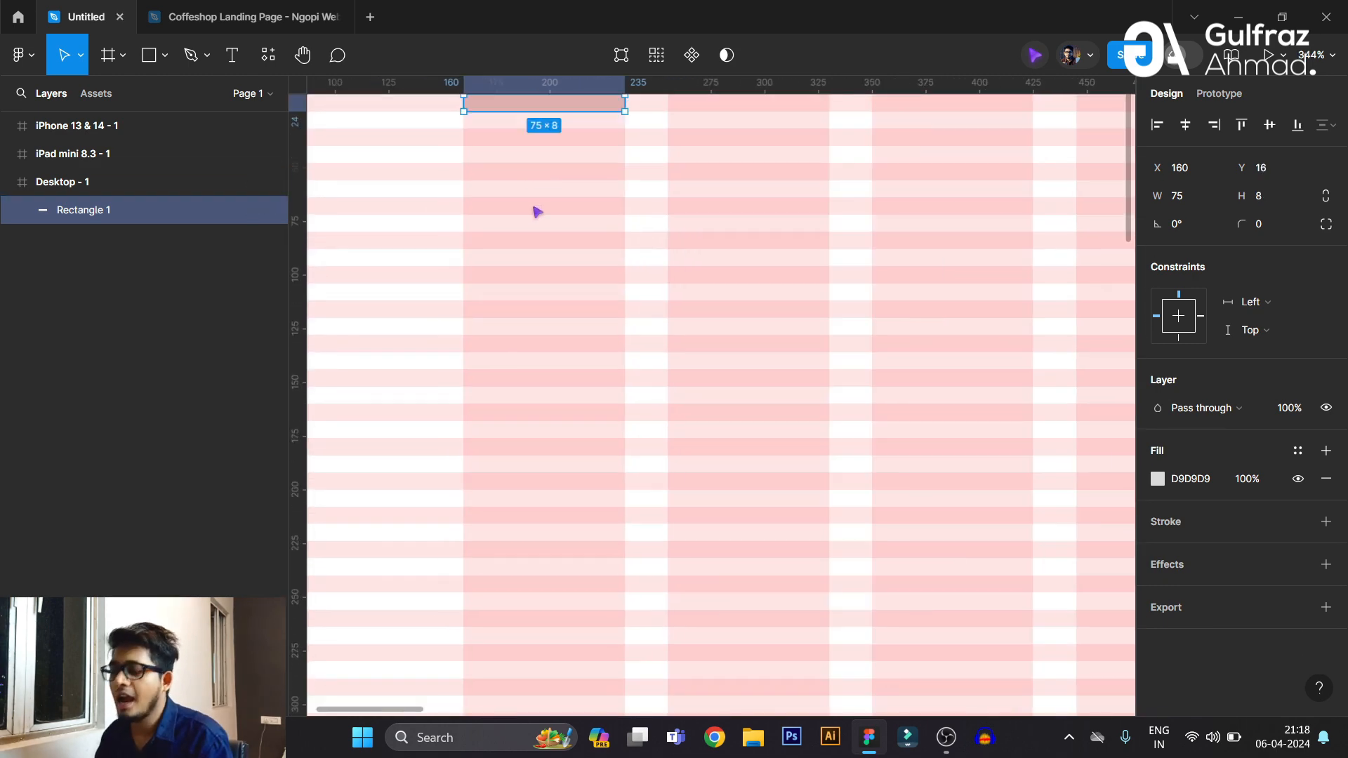
pyautogui.scroll(2, 530, 186)
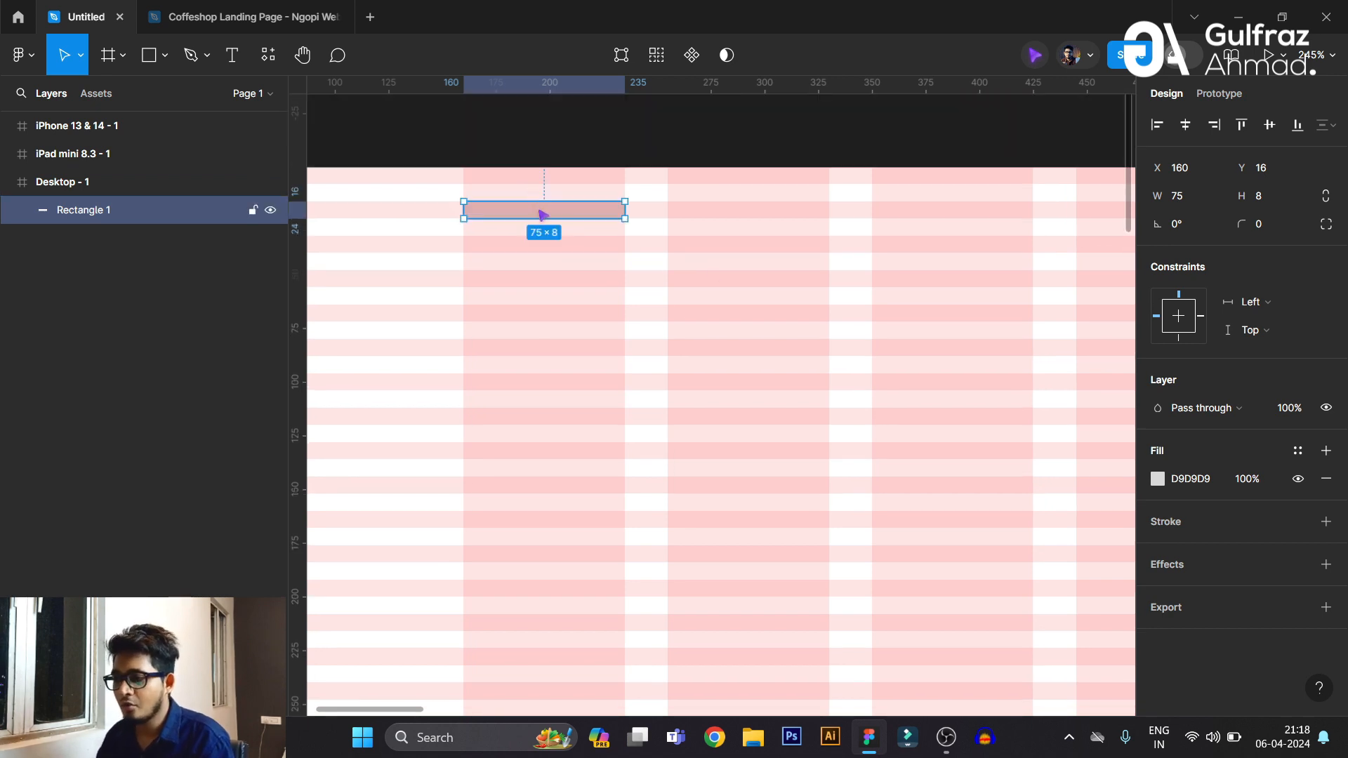
# Move the rectangle down to Y 64 and stretch its height to 24 along the row grid.
pyautogui.moveTo(542, 214); pyautogui.dragTo(542, 317)
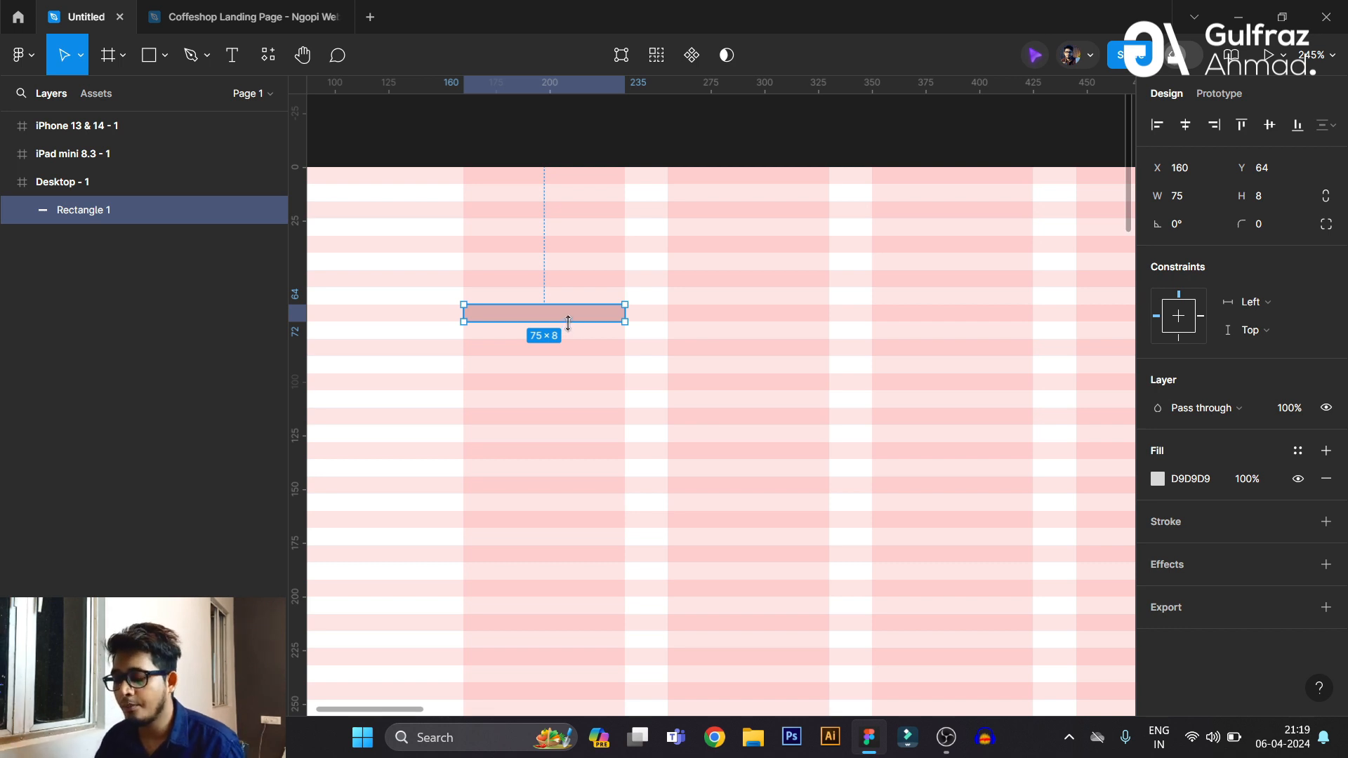
pyautogui.moveTo(569, 322); pyautogui.dragTo(569, 356)
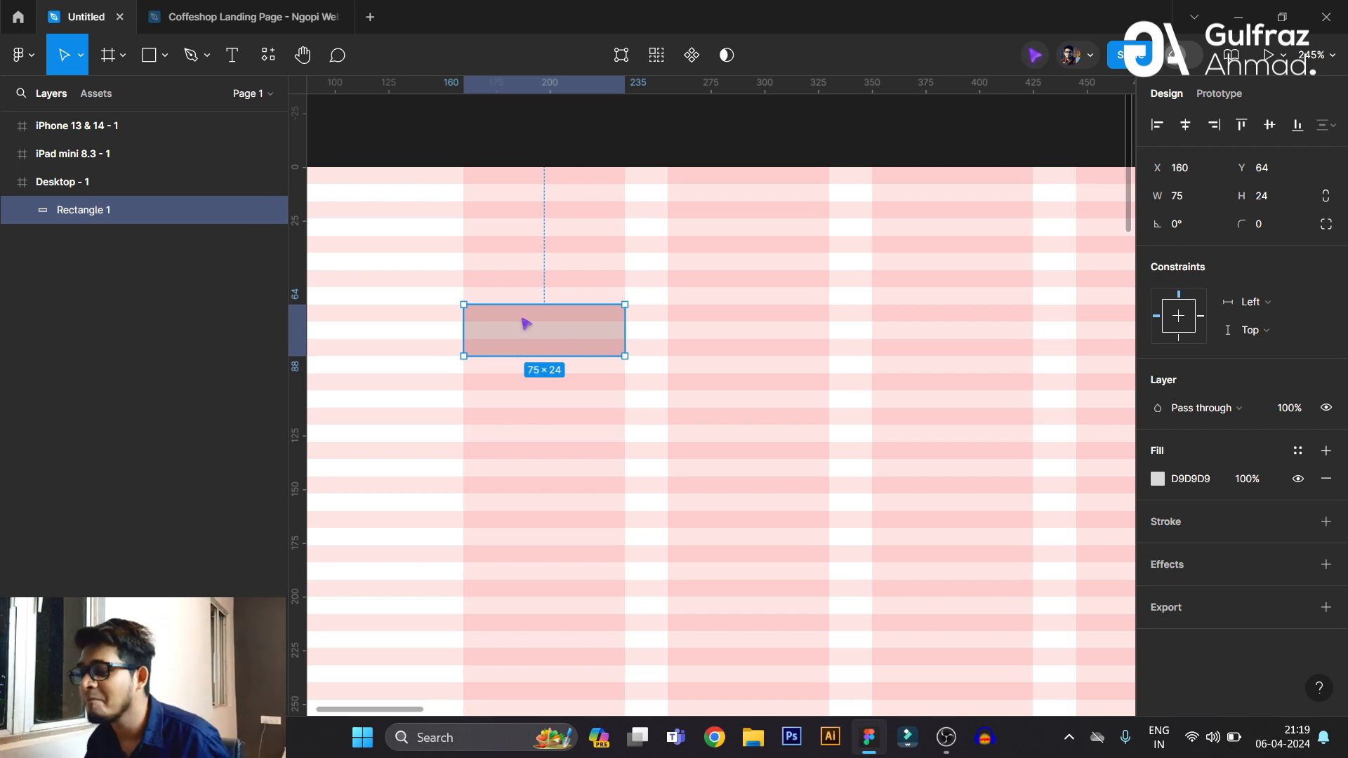
pyautogui.scroll(-3, 506, 340)
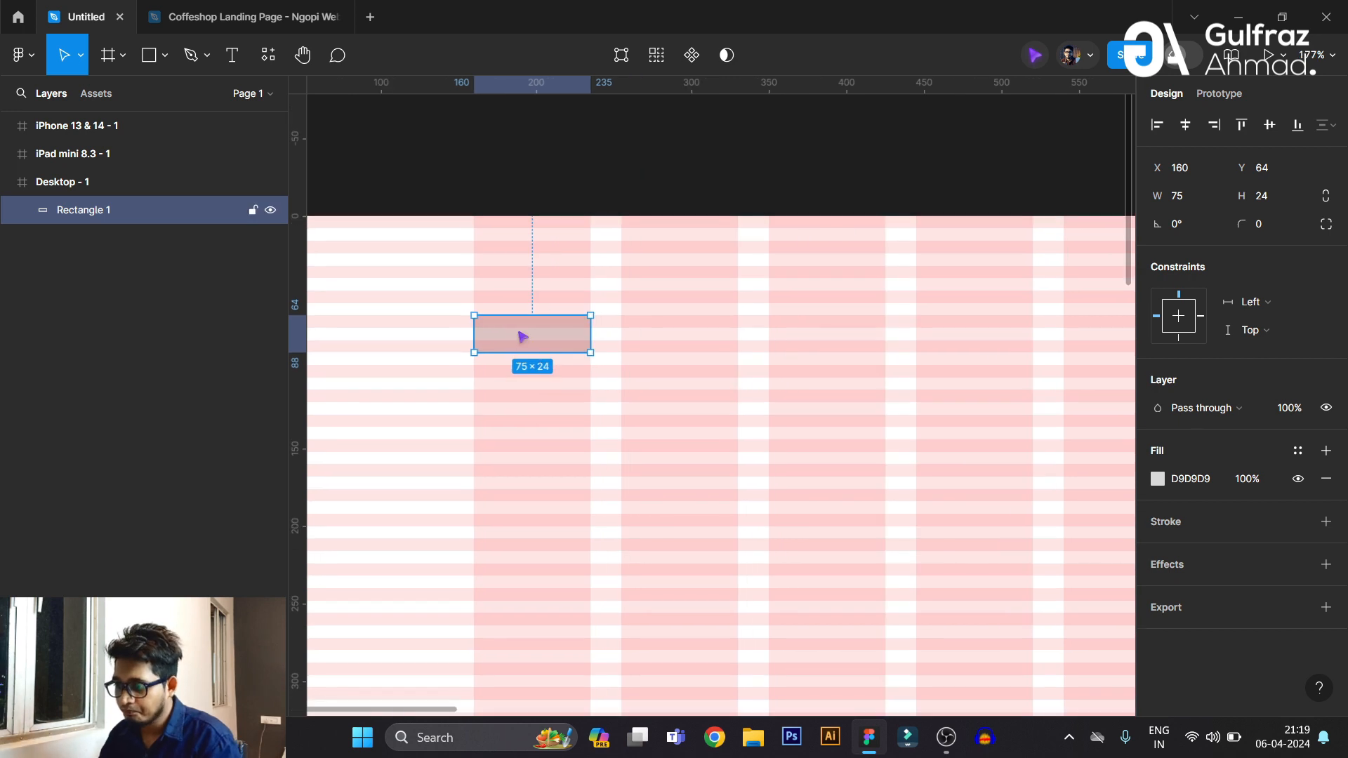
# Delete the rectangle from the Desktop - 1 frame.
pyautogui.press('Delete')
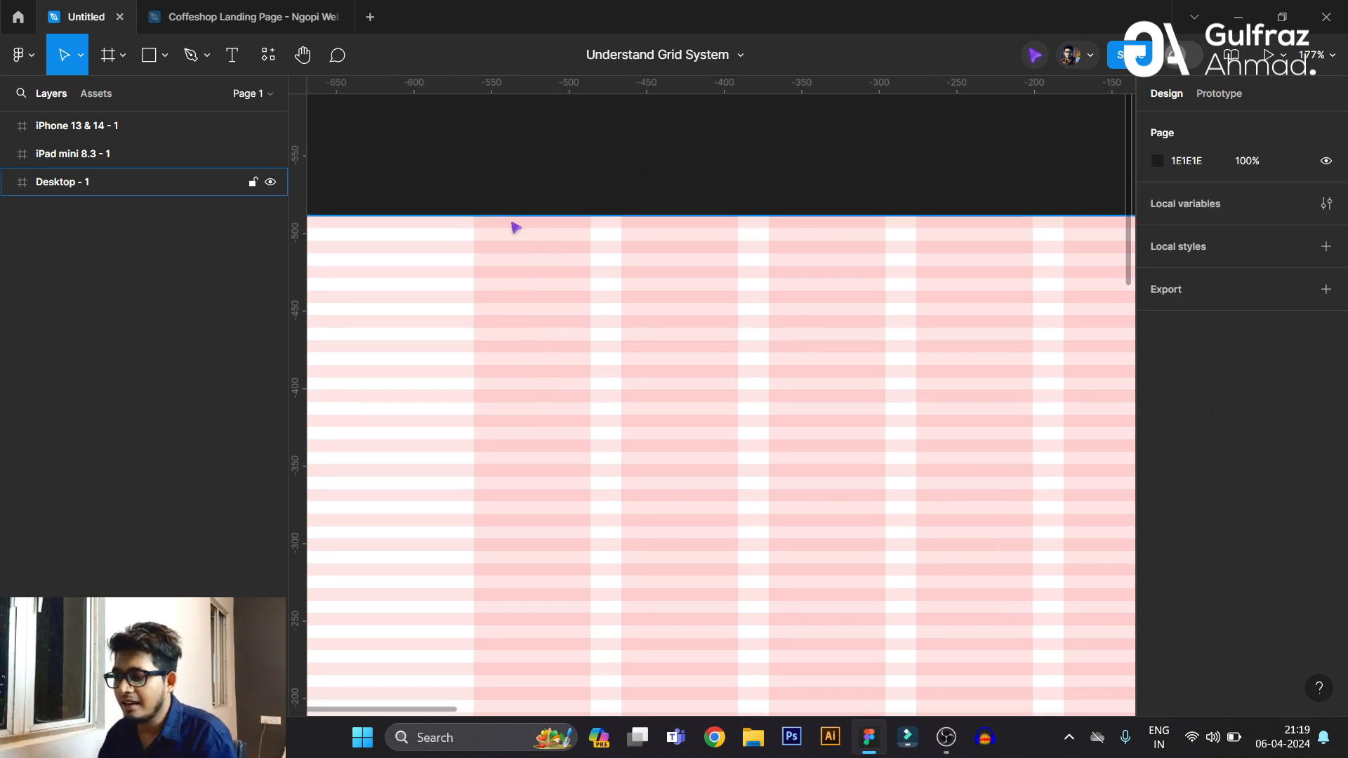
pyautogui.scroll(-3, 421, 344)
pyautogui.scroll(-6, 419, 347)
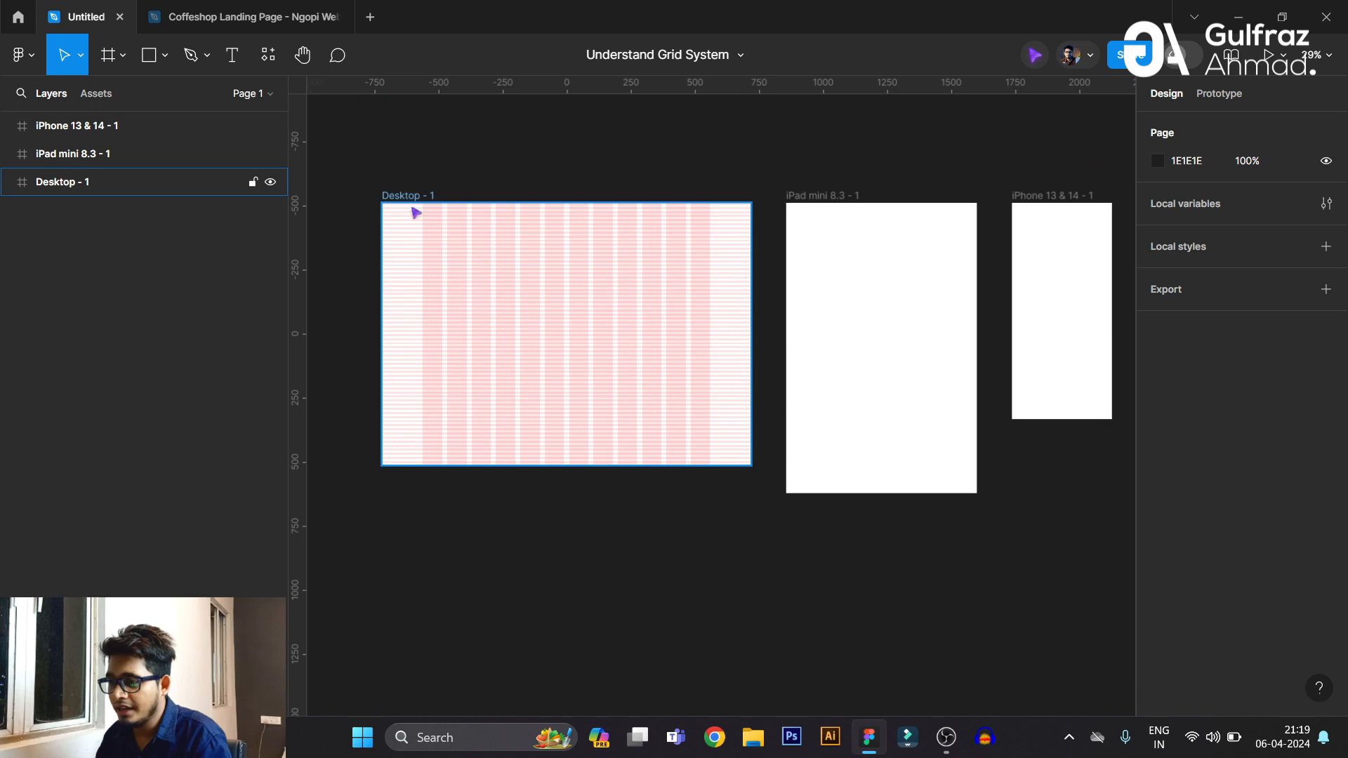
# Hide the 8 px row grid on the Desktop - 1 frame.
pyautogui.click(414, 213)
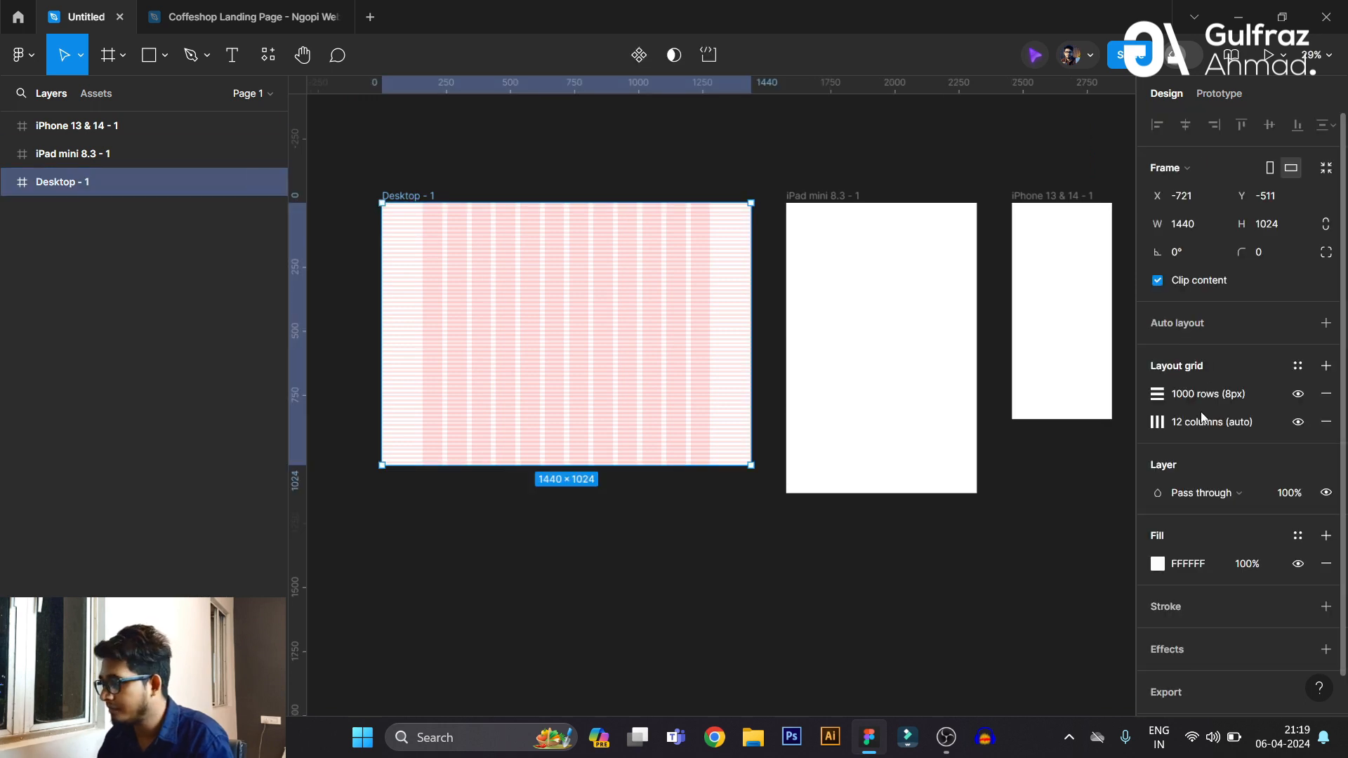
pyautogui.click(1298, 394)
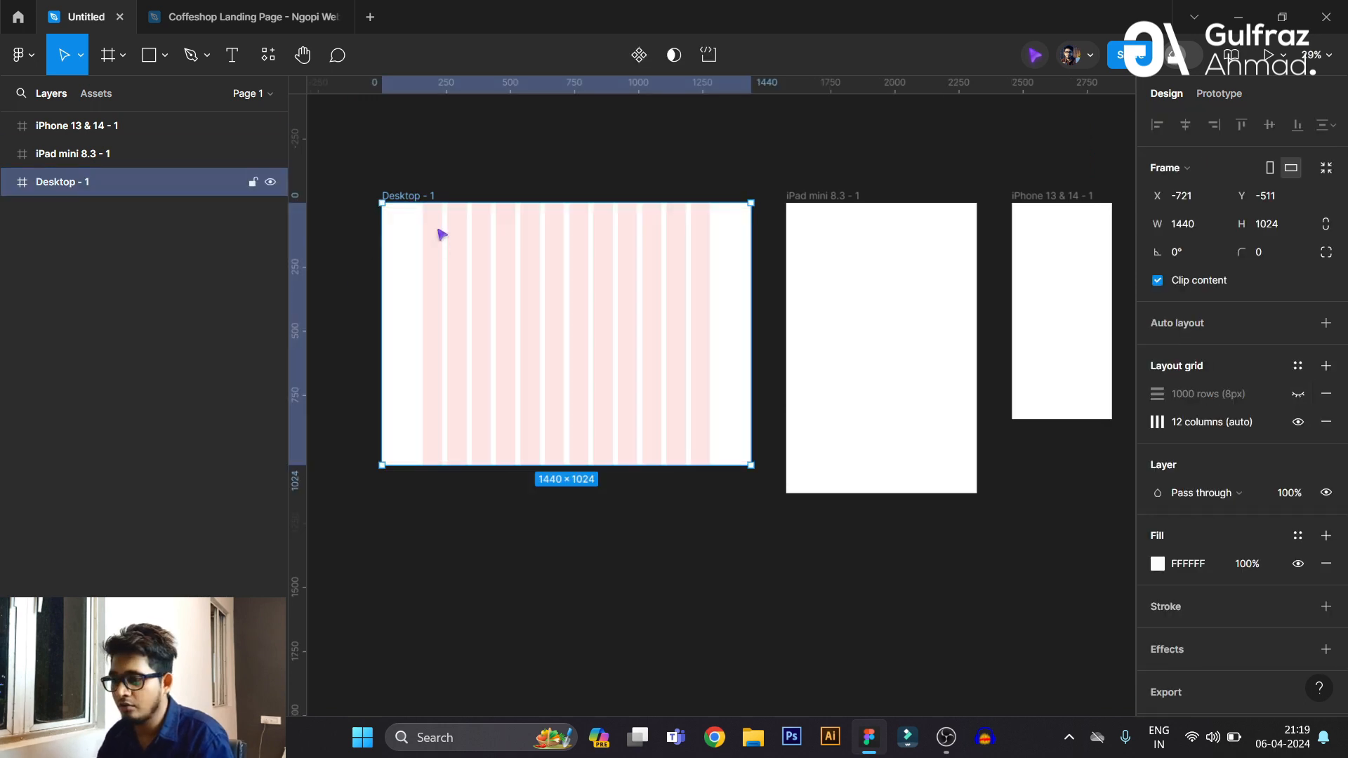
pyautogui.scroll(3, 439, 235)
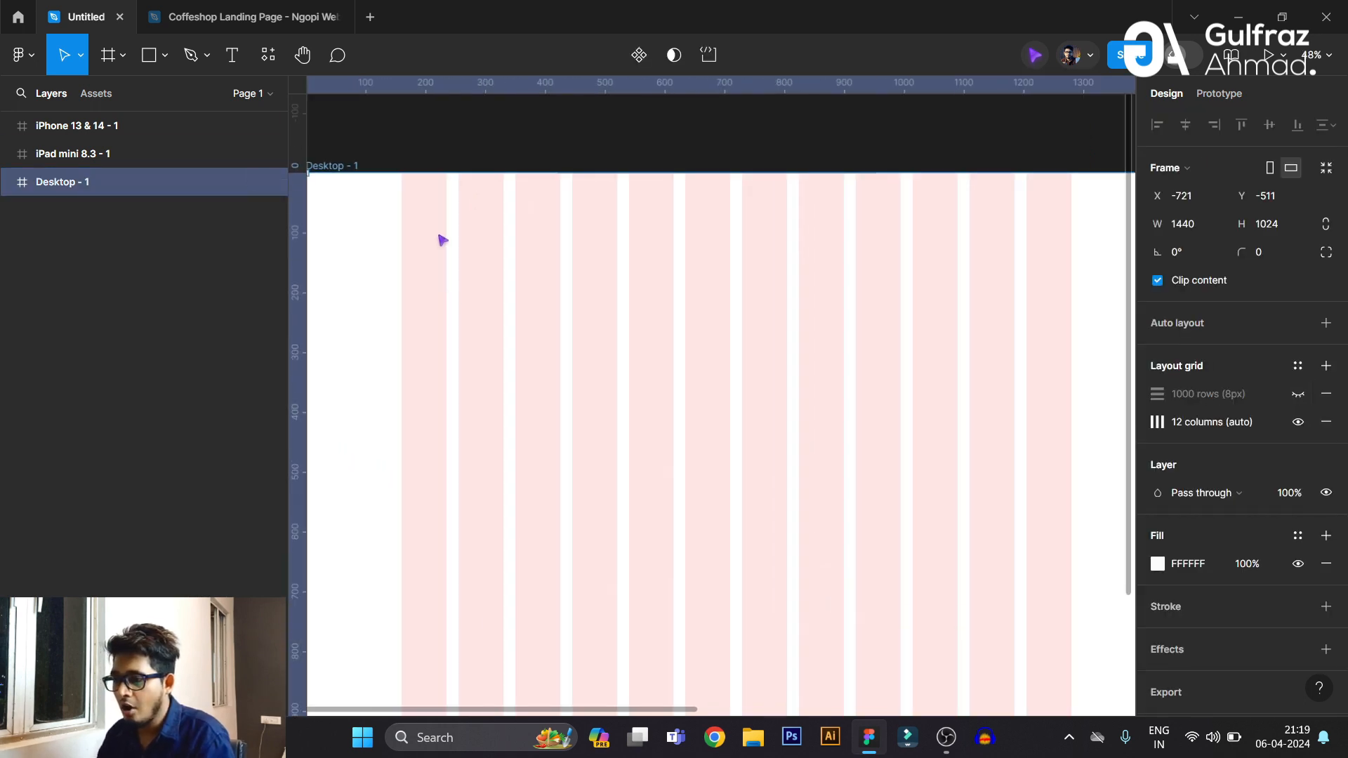
# Set the gutter of the Desktop - 1 column grid to 32.
pyautogui.click(1156, 422)
pyautogui.click(949, 628)
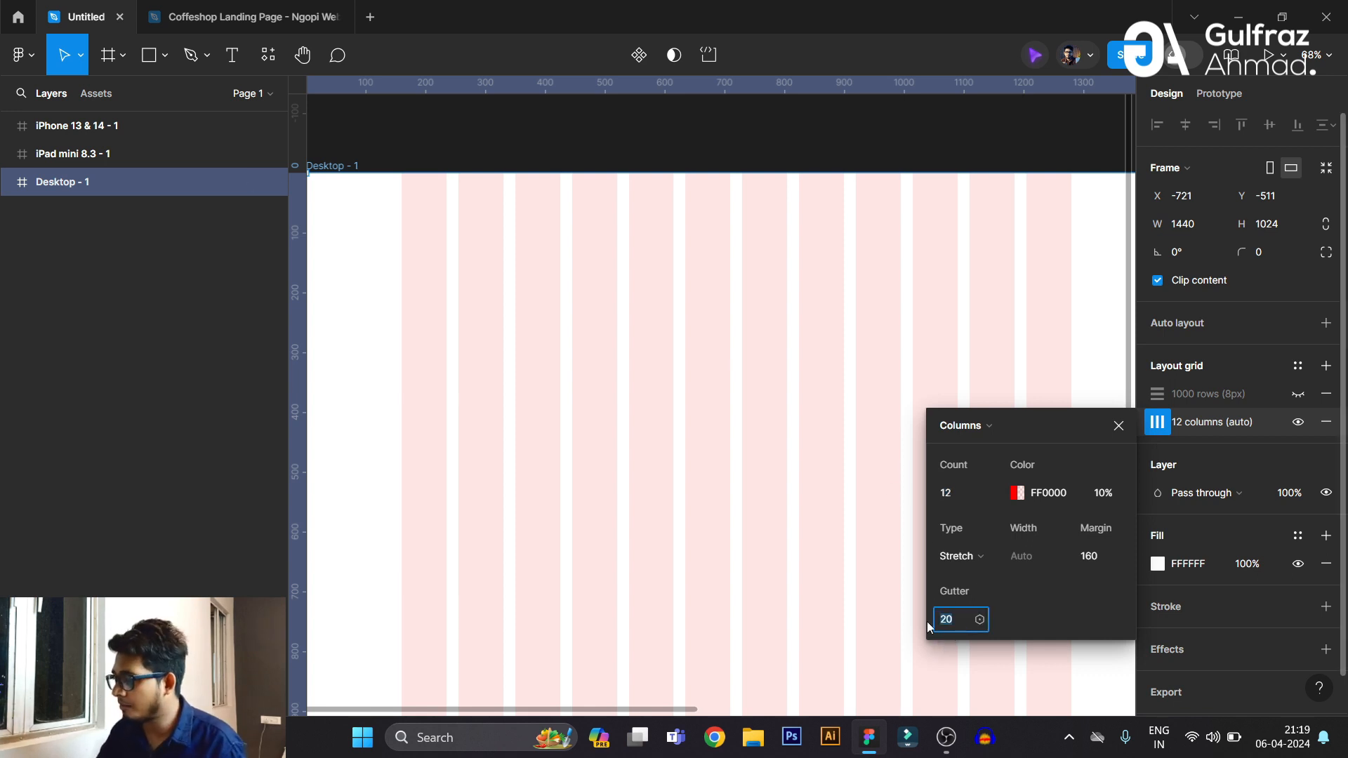
pyautogui.press('Return')
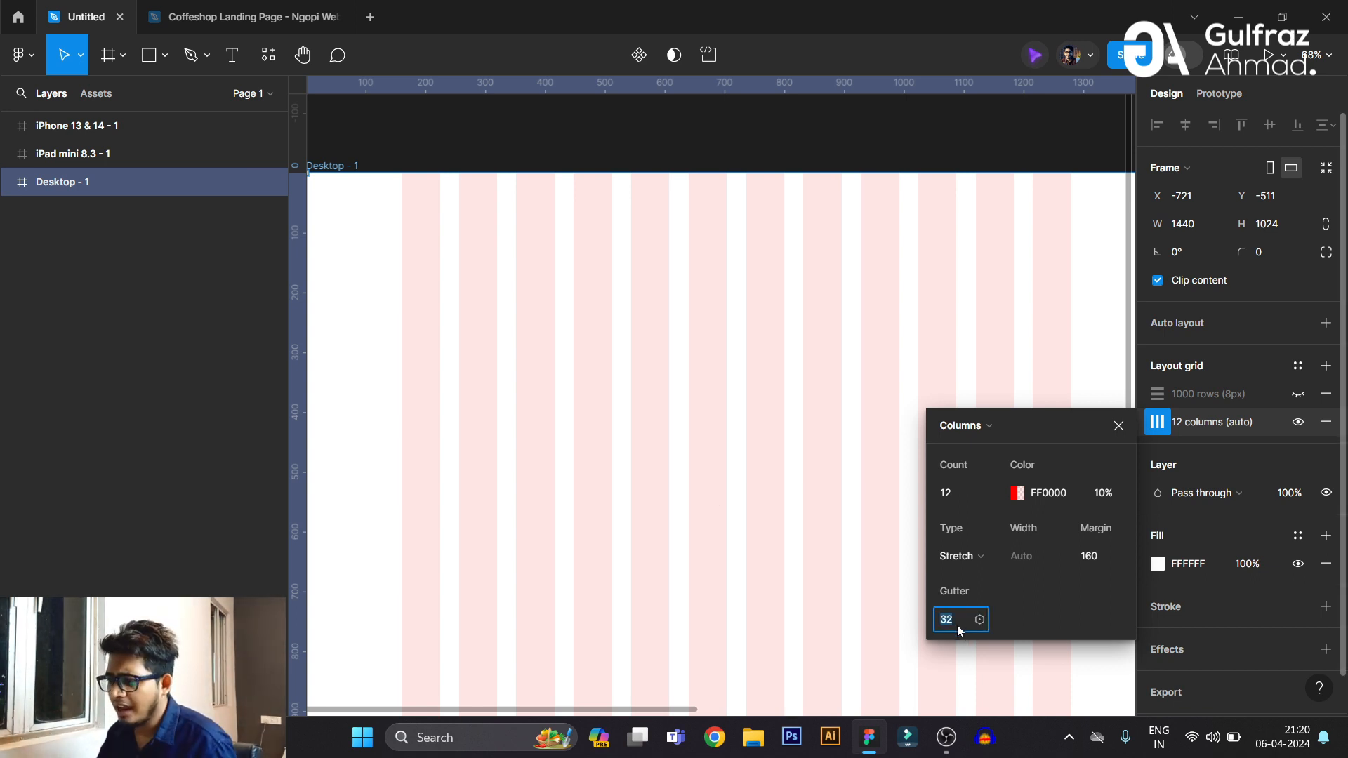
pyautogui.click(842, 606)
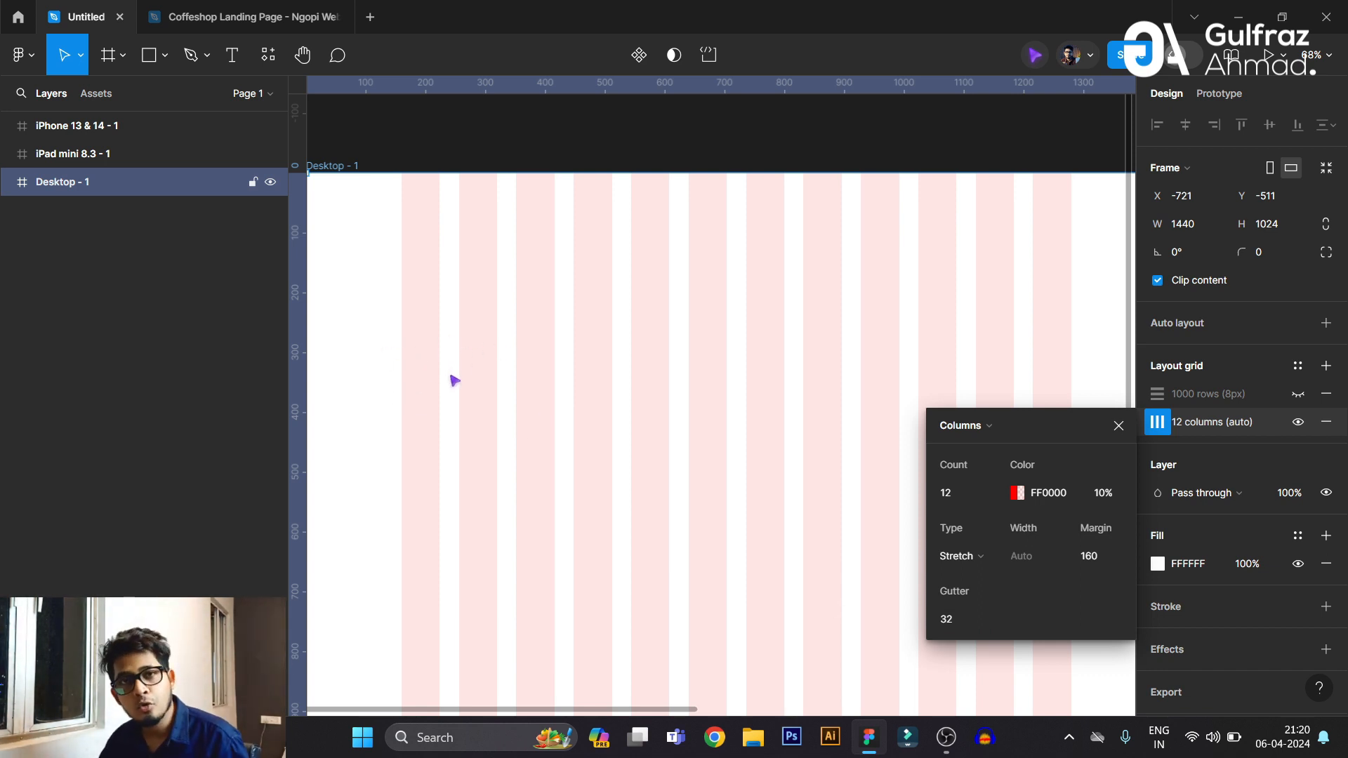
pyautogui.click(1117, 435)
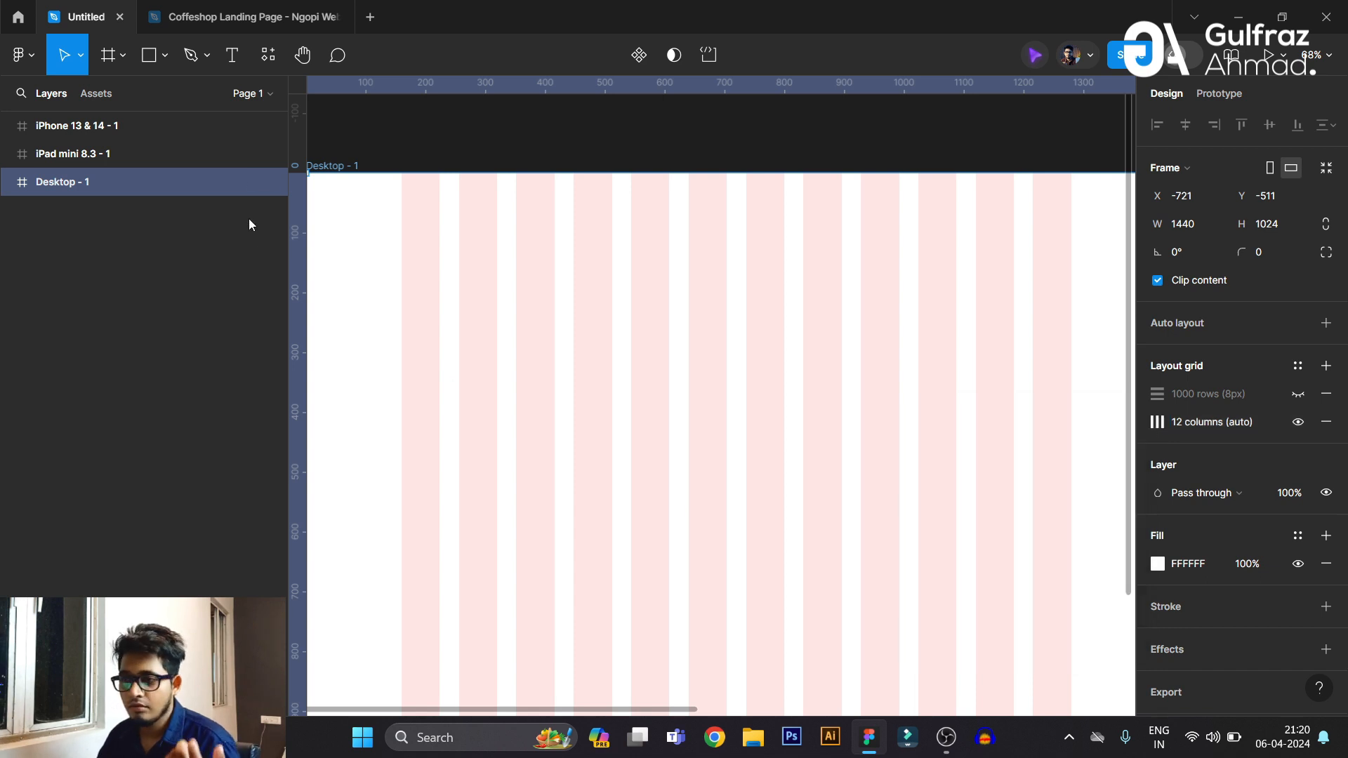
# Draw a rectangle 160 wide across the first two columns and adjust its top edge to Y 320 for a height of 144.
pyautogui.click(163, 56)
pyautogui.click(124, 97)
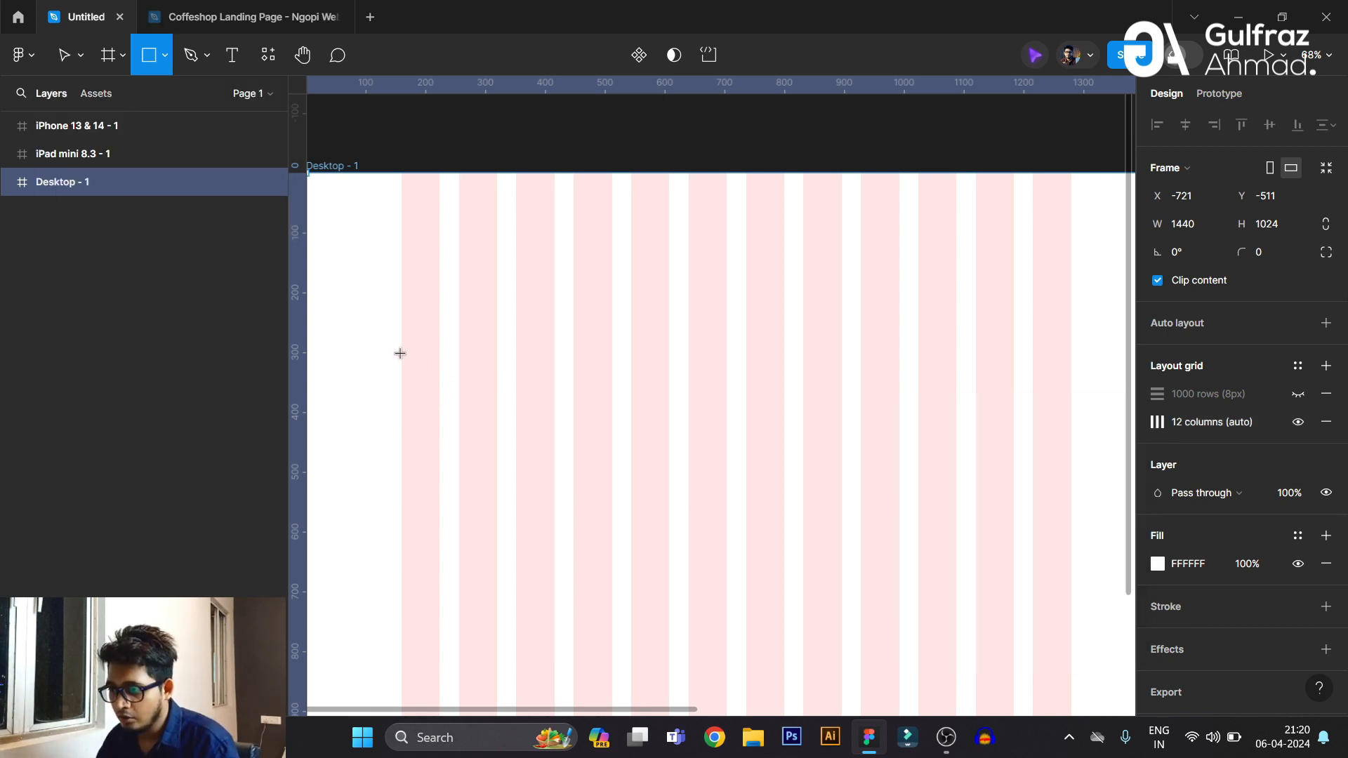
pyautogui.moveTo(400, 353)
pyautogui.mouseDown()
pyautogui.moveTo(461, 436)
pyautogui.moveTo(497, 451)
pyautogui.mouseUp()
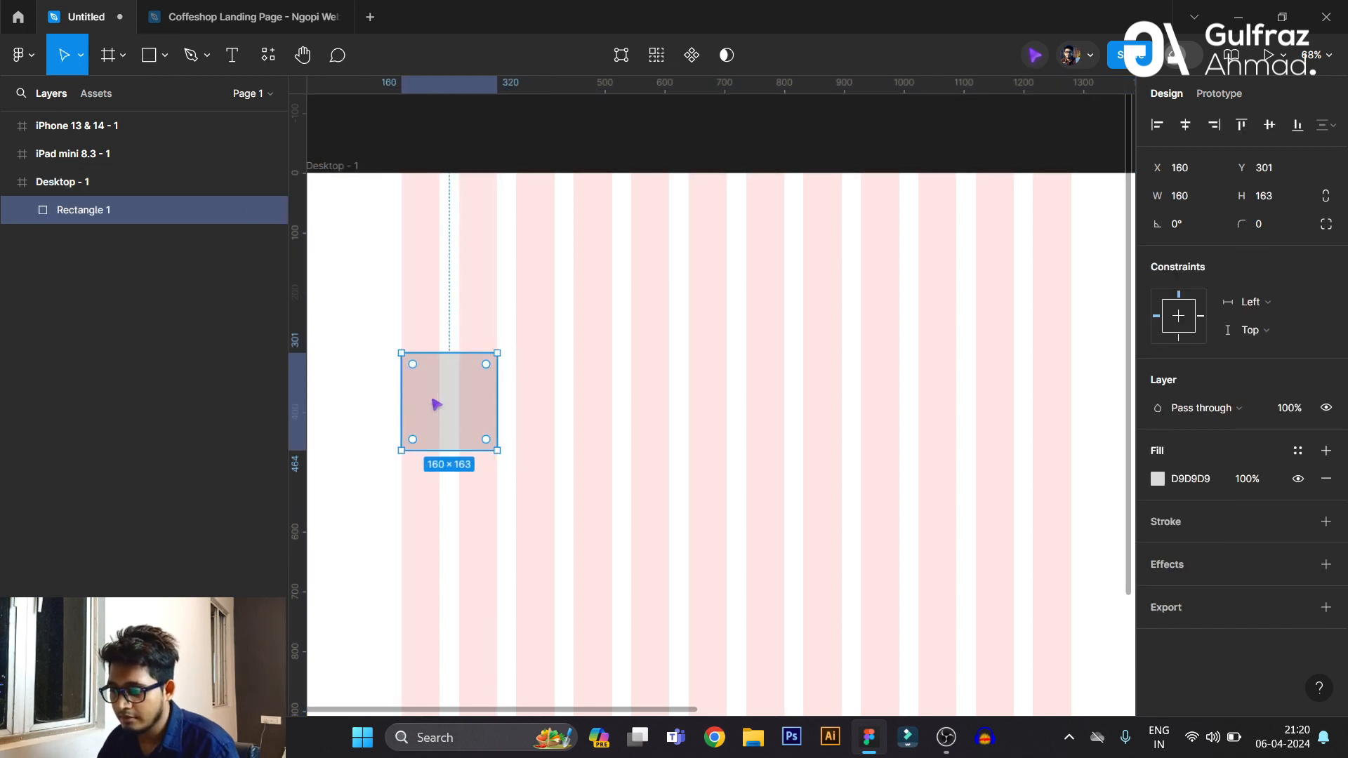
pyautogui.moveTo(455, 353); pyautogui.dragTo(455, 364)
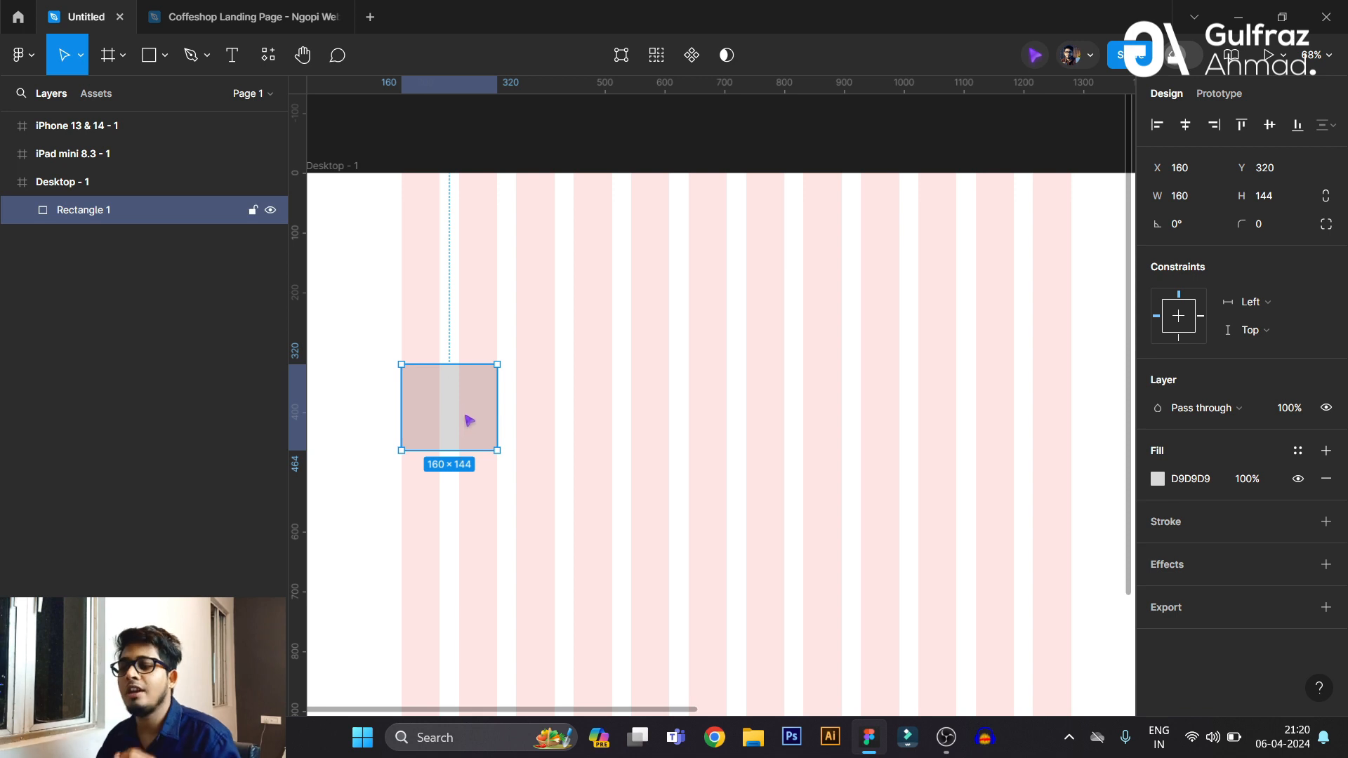
# Widen the rectangle to 256 so it spans three columns and extend its height to about 303.
pyautogui.scroll(-1, 467, 422)
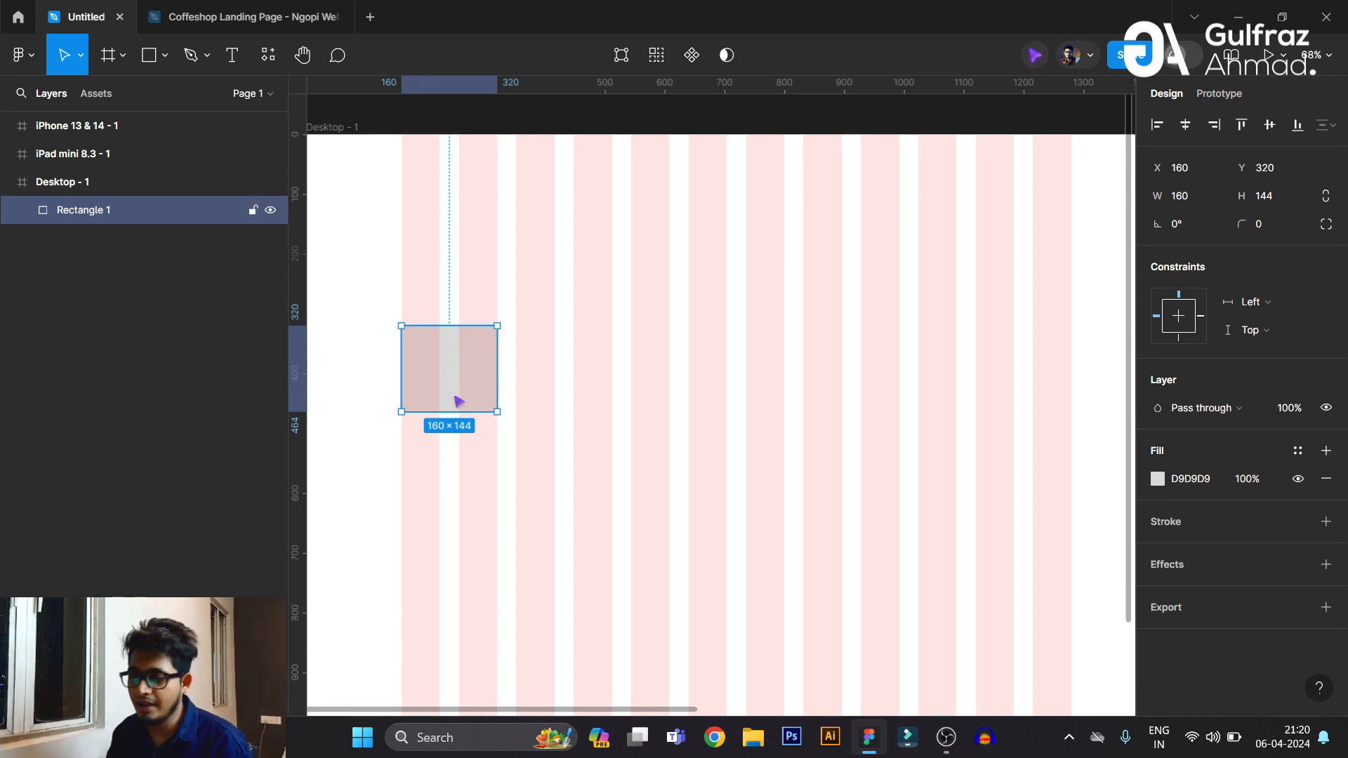
pyautogui.moveTo(497, 370)
pyautogui.mouseDown()
pyautogui.moveTo(447, 370)
pyautogui.moveTo(498, 370)
pyautogui.moveTo(494, 385)
pyautogui.moveTo(500, 350)
pyautogui.mouseUp()
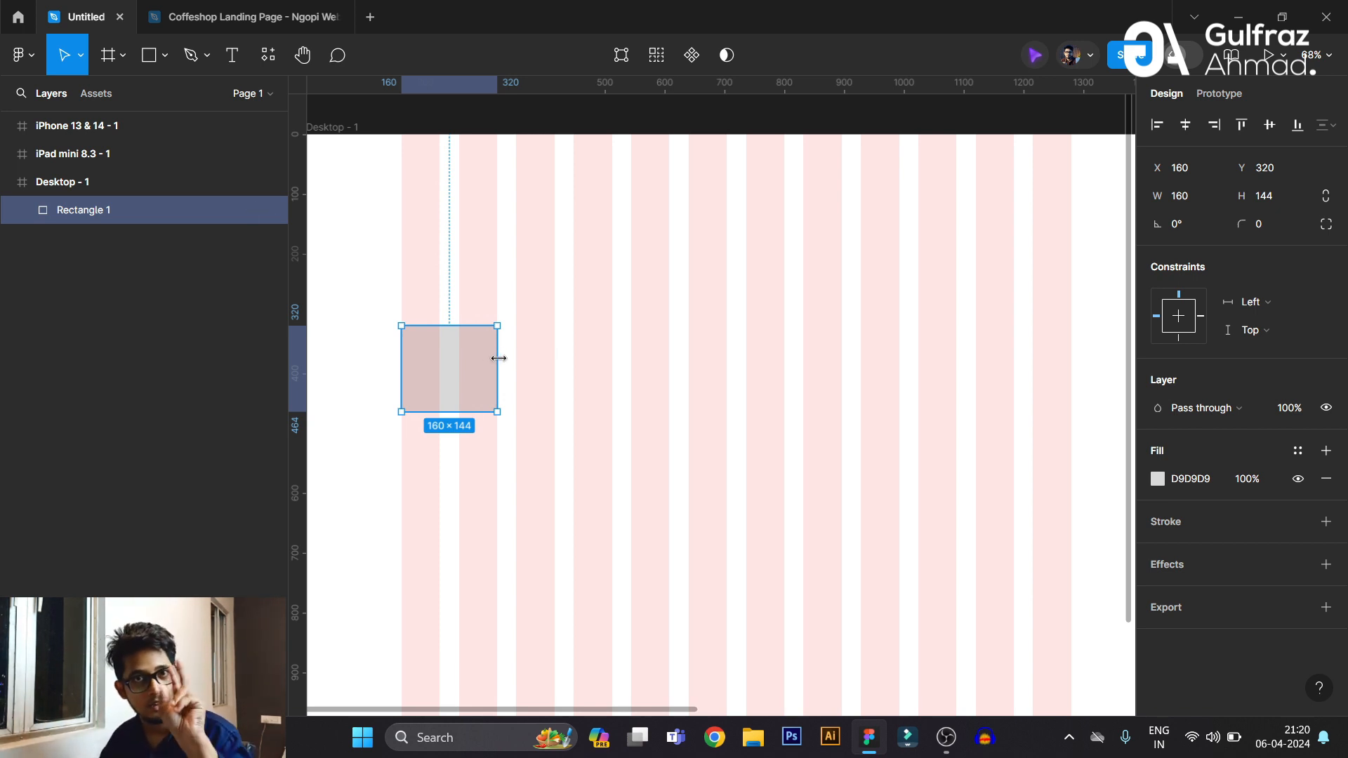
pyautogui.moveTo(498, 358); pyautogui.dragTo(557, 361)
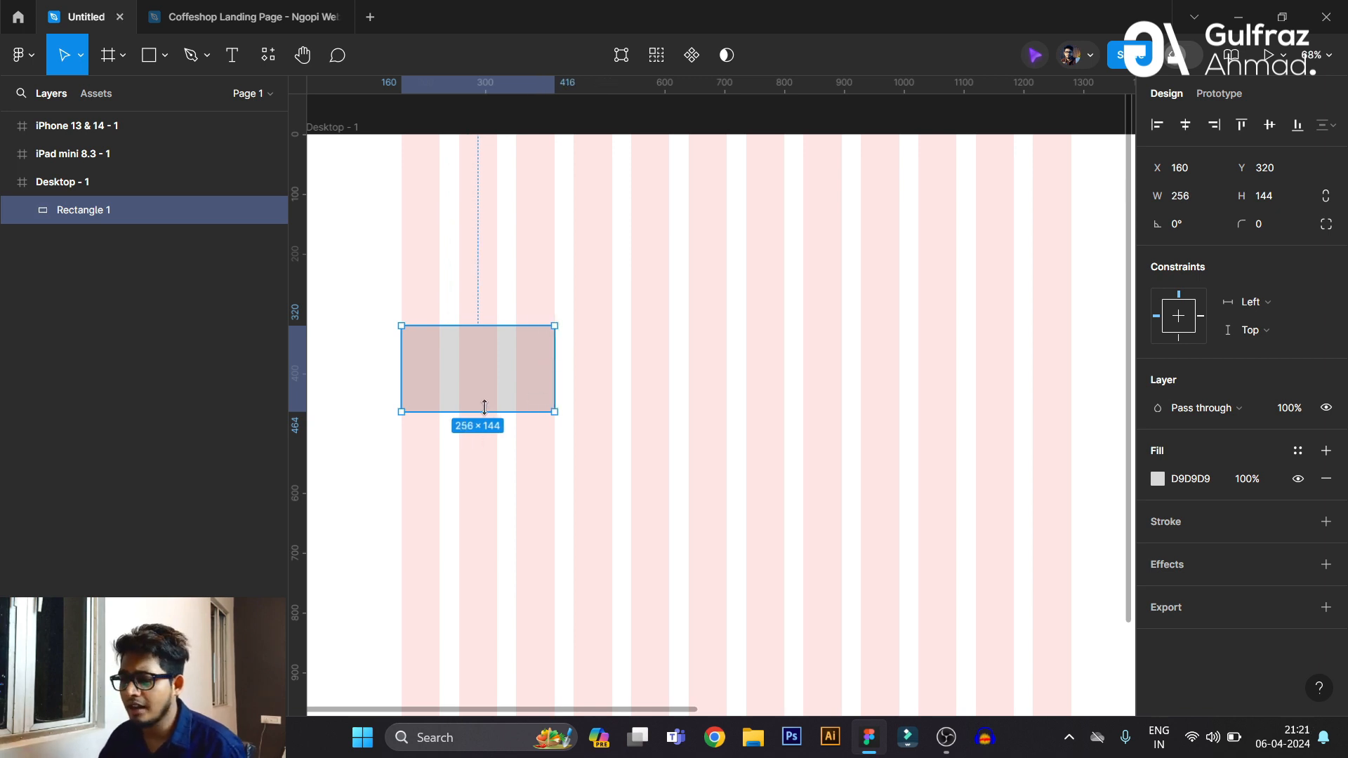
pyautogui.moveTo(481, 412); pyautogui.dragTo(474, 506)
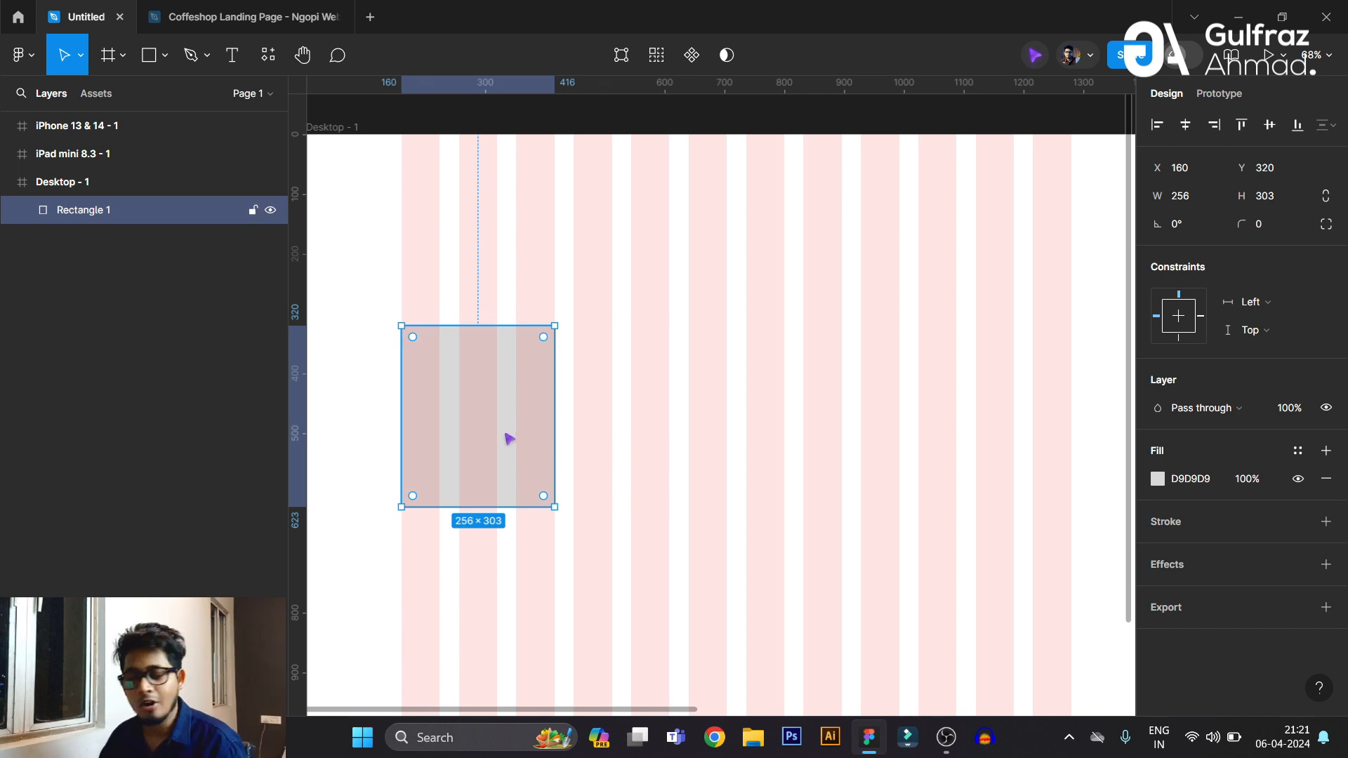
# Place two copies beside the rectangle, the middle one 352 wide over four columns and the last at X 832, 448 wide over five columns.
pyautogui.moveTo(503, 414); pyautogui.dragTo(782, 410)
pyautogui.moveTo(682, 400); pyautogui.dragTo(914, 403)
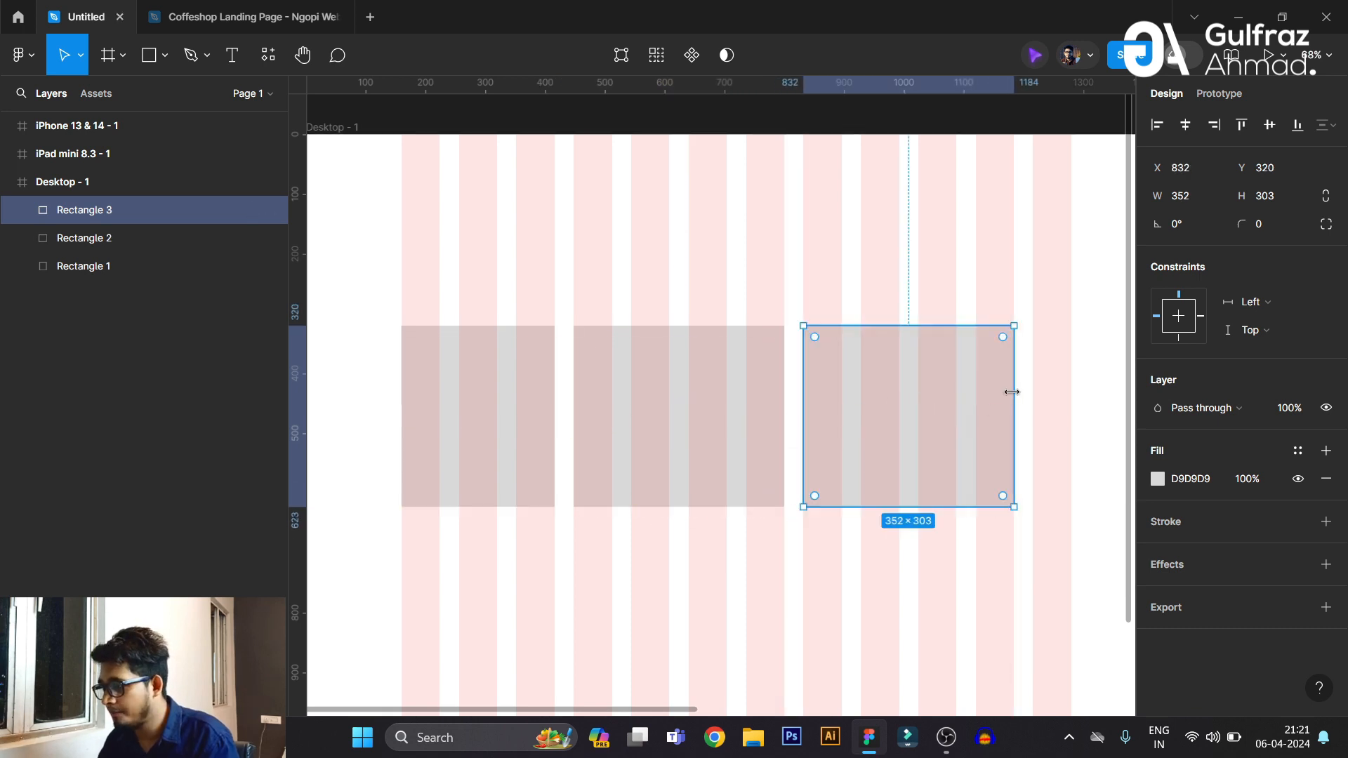
pyautogui.moveTo(1013, 390); pyautogui.dragTo(1071, 392)
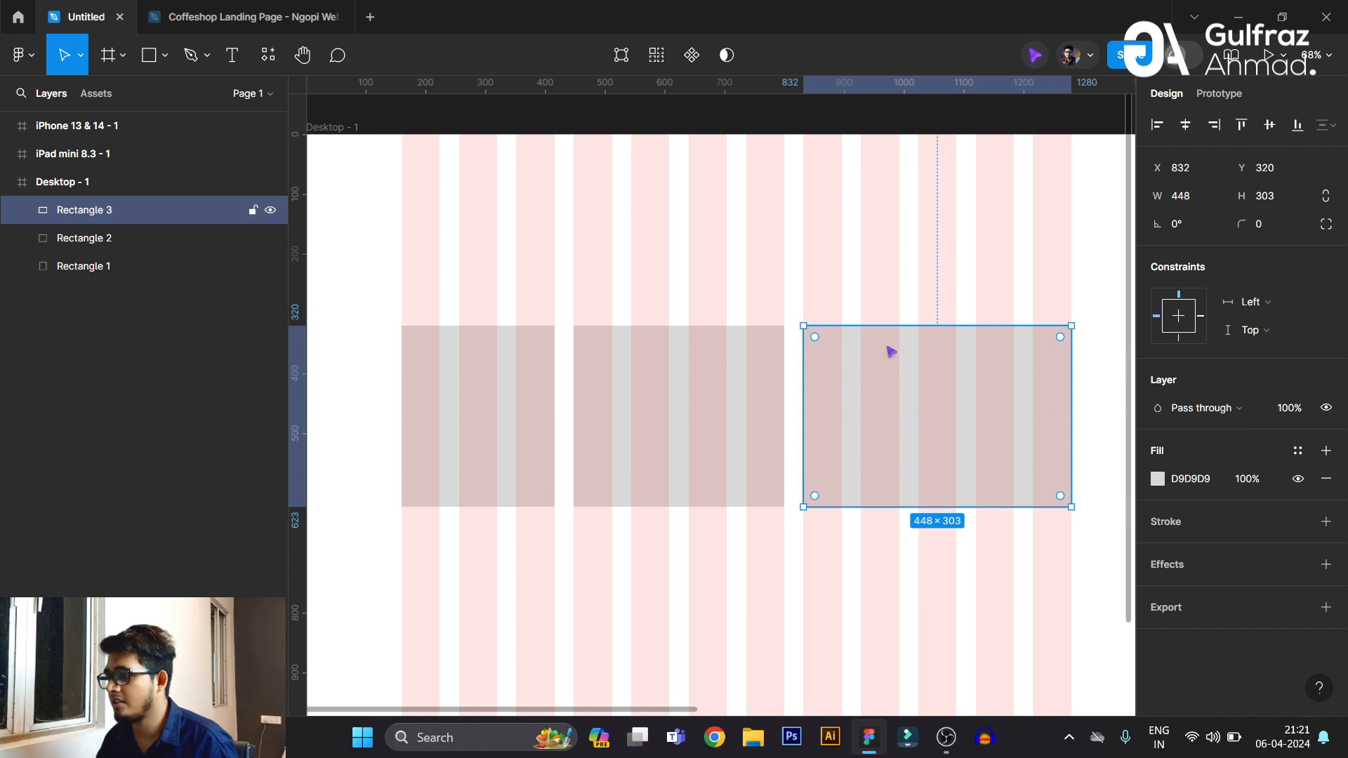
pyautogui.click(1078, 416)
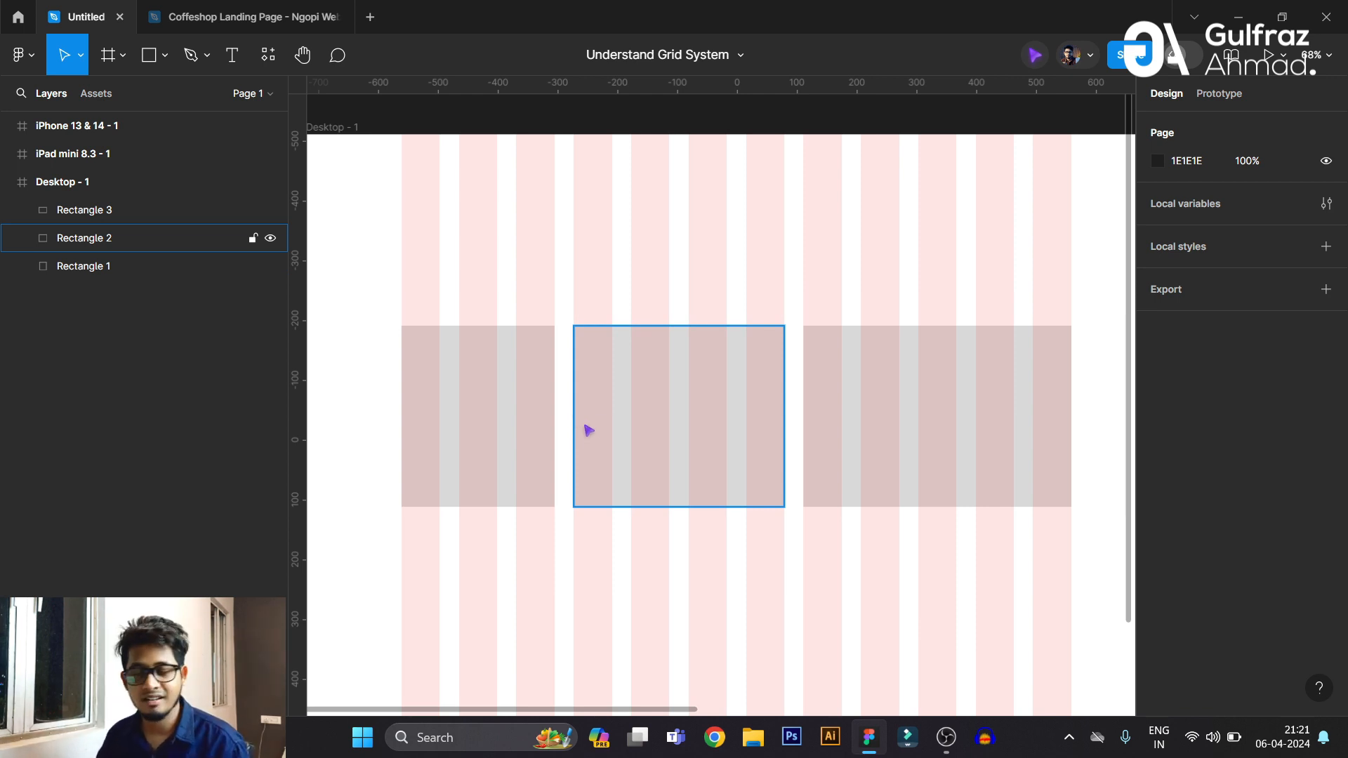
# Delete all three rectangles from the Desktop - 1 frame.
pyautogui.scroll(-5, 402, 414)
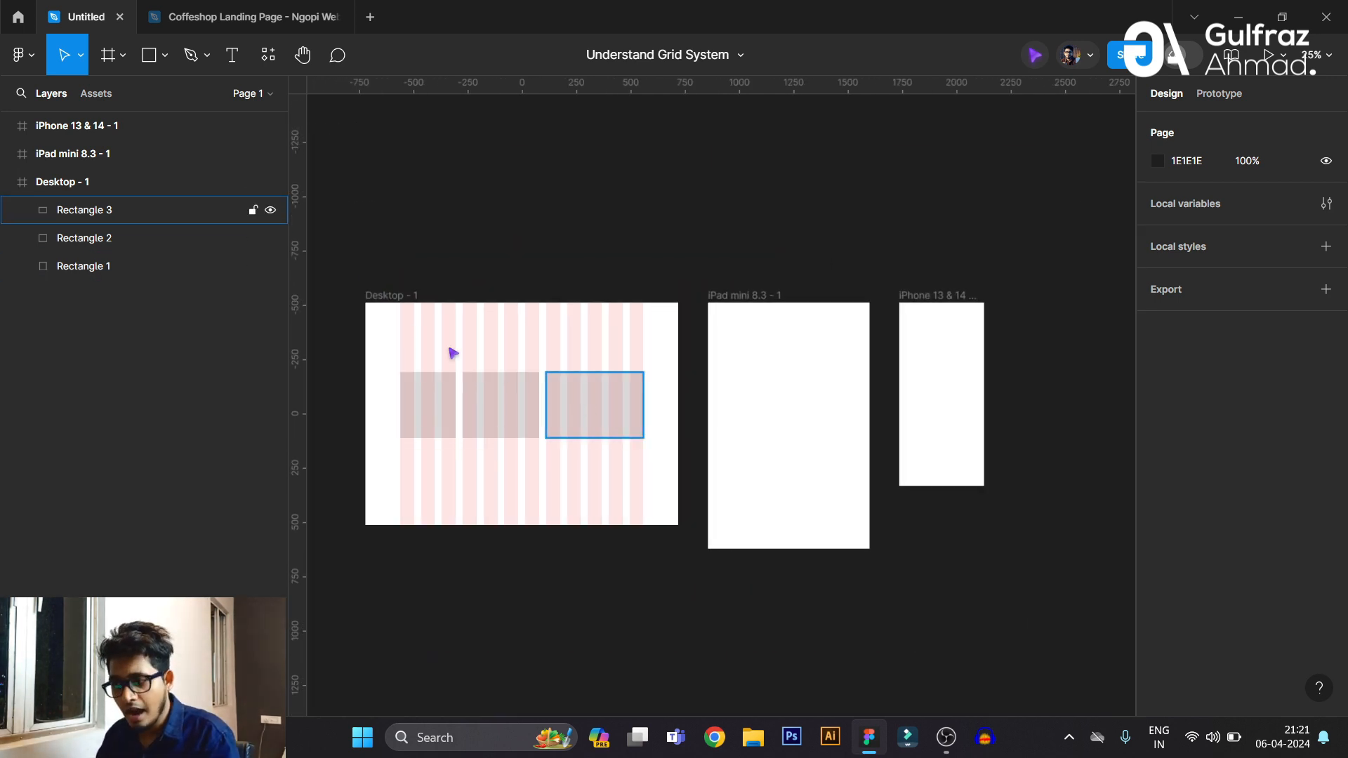
pyautogui.click(464, 413)
pyautogui.click(624, 420)
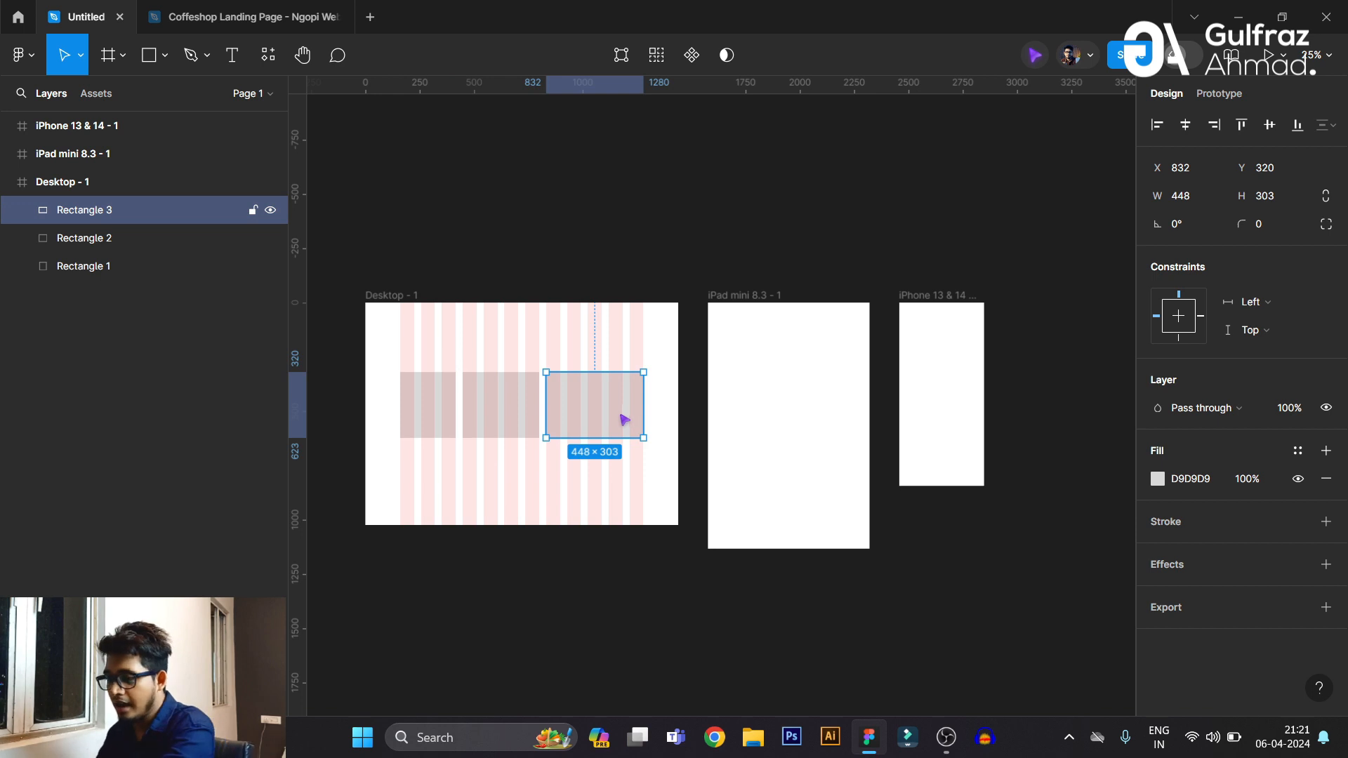
pyautogui.press('Delete')
pyautogui.click(495, 397)
pyautogui.press('Delete')
pyautogui.click(432, 408)
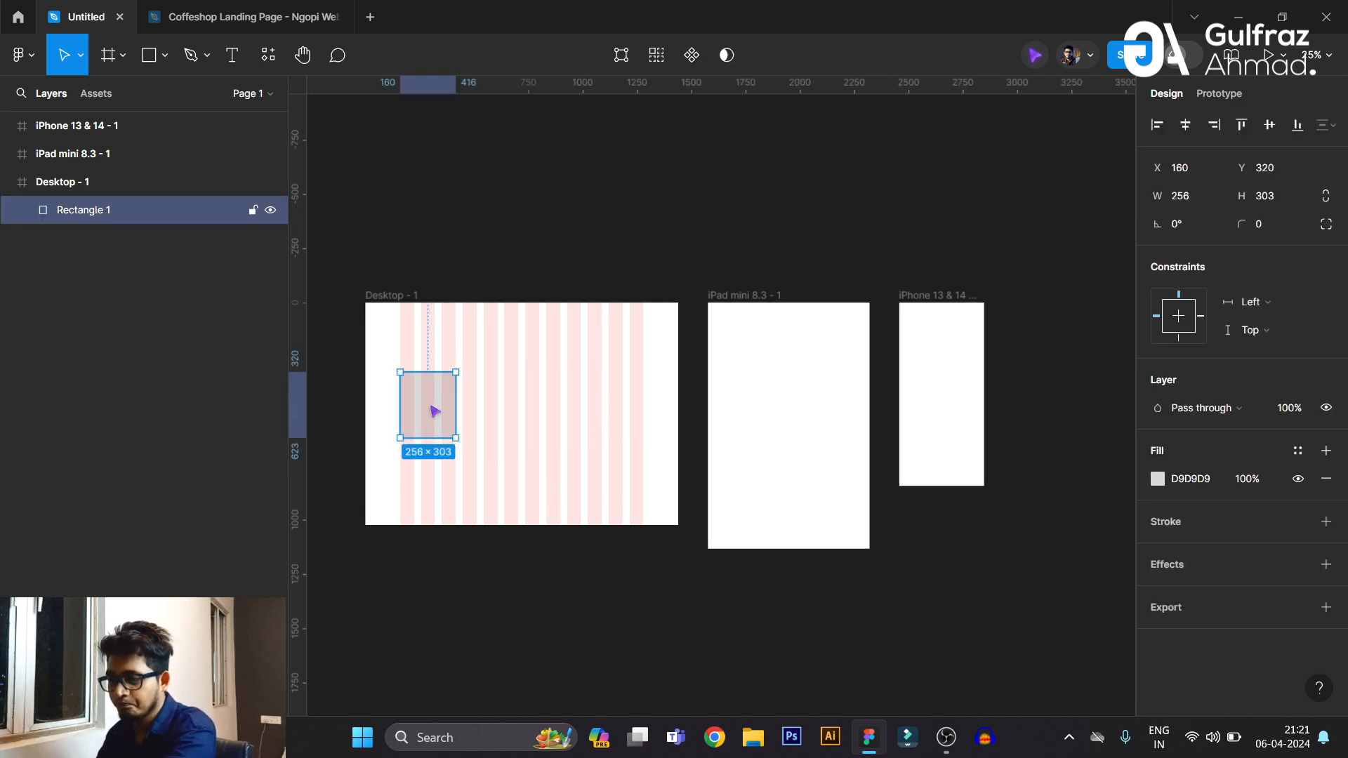
pyautogui.press('Delete')
# Show the hidden 8 px row grid on the Desktop - 1 frame again.
pyautogui.click(407, 298)
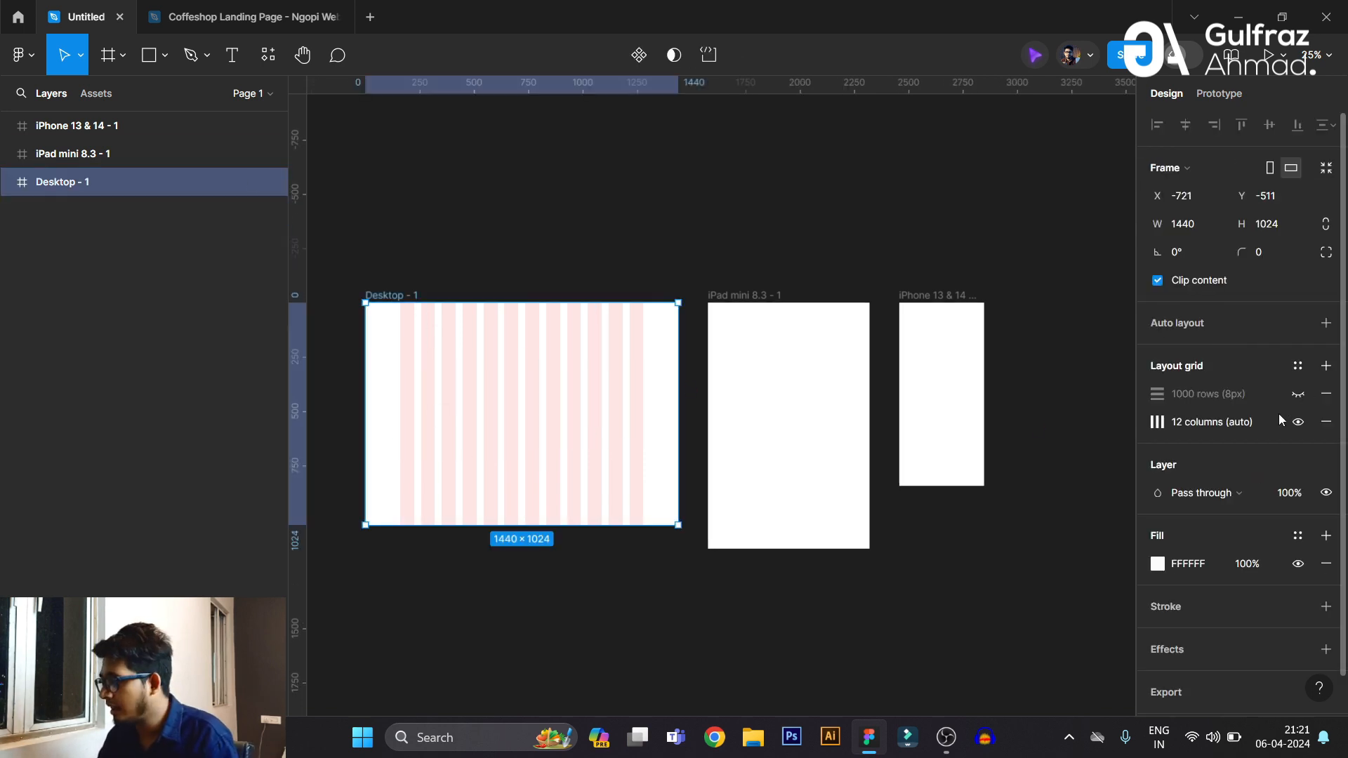
pyautogui.click(1297, 394)
pyautogui.scroll(5, 413, 373)
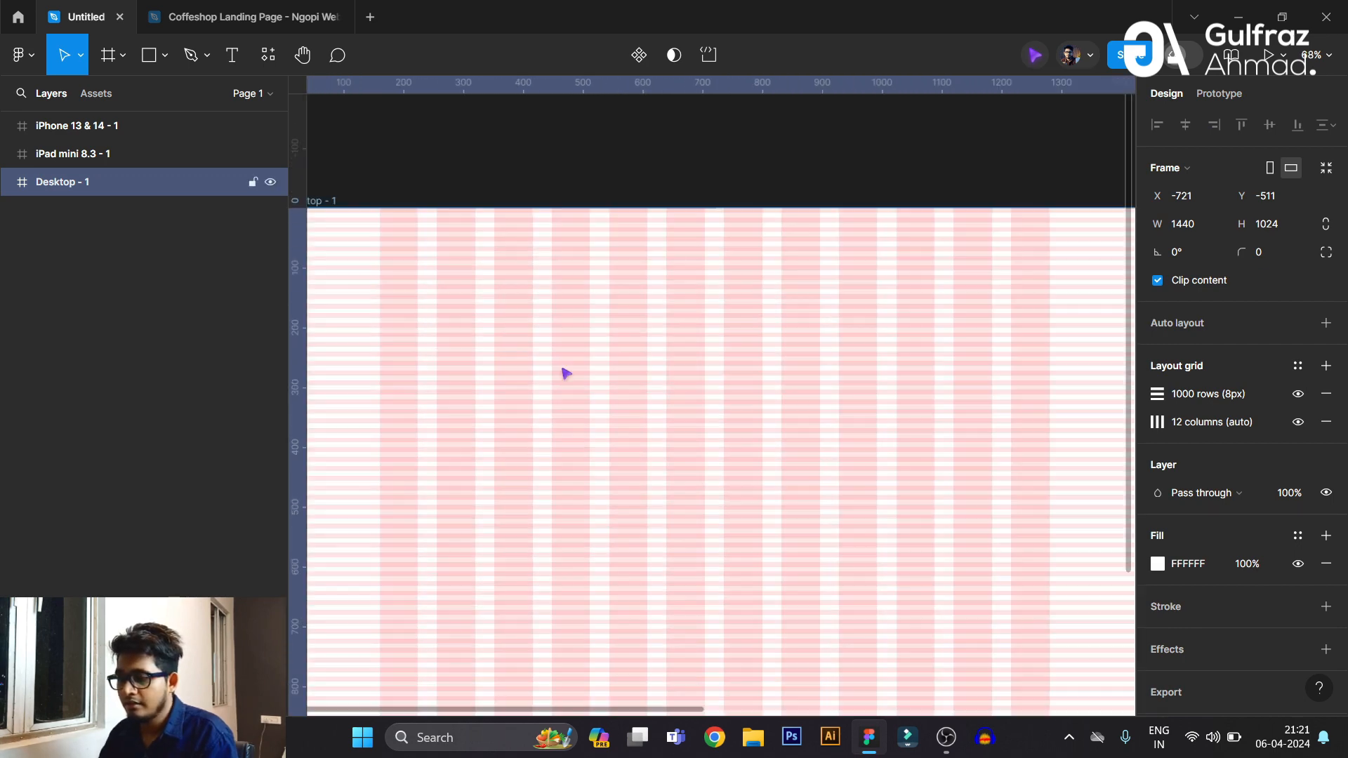
# Copy the 8 px row grid and the 12-column grid from the Desktop - 1 frame onto the iPad mini 8.3 - 1 frame.
pyautogui.scroll(-6, 379, 397)
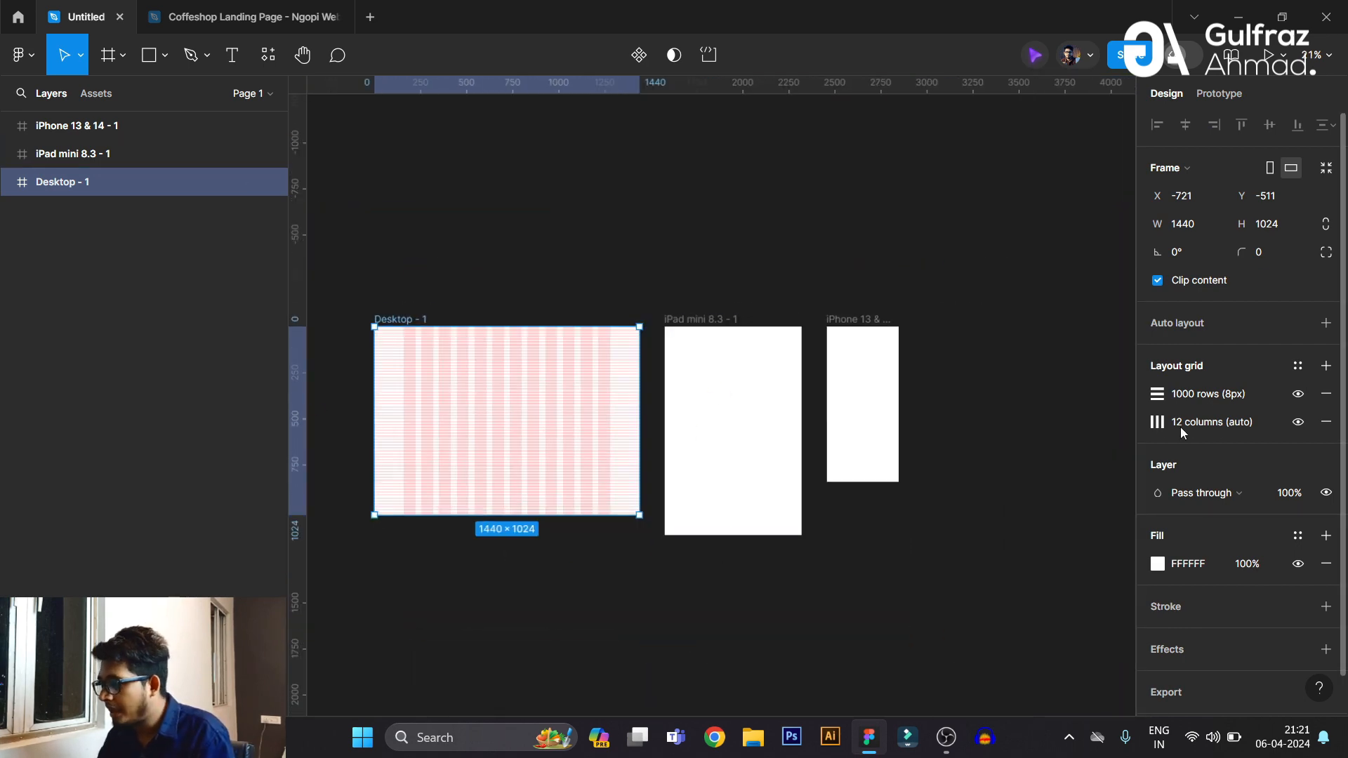
pyautogui.click(1156, 421)
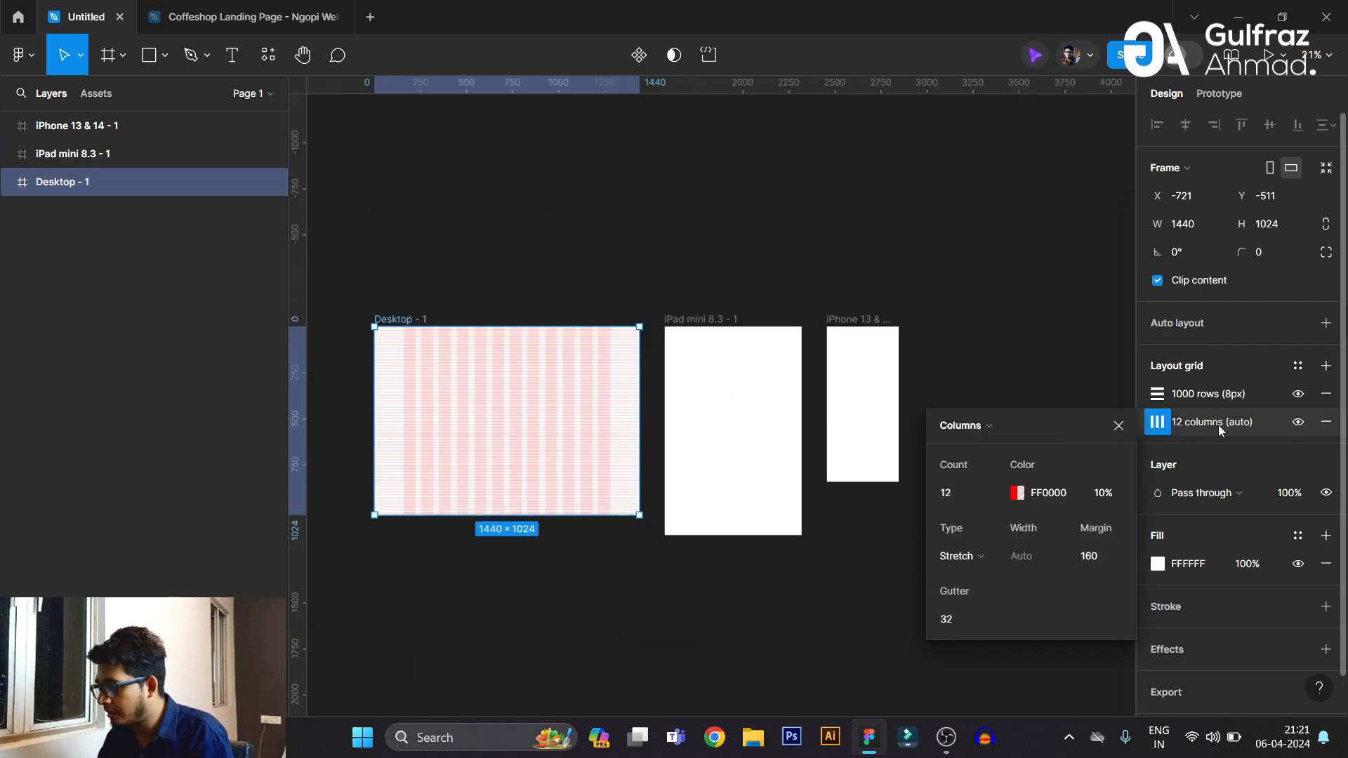
pyautogui.click(1119, 426)
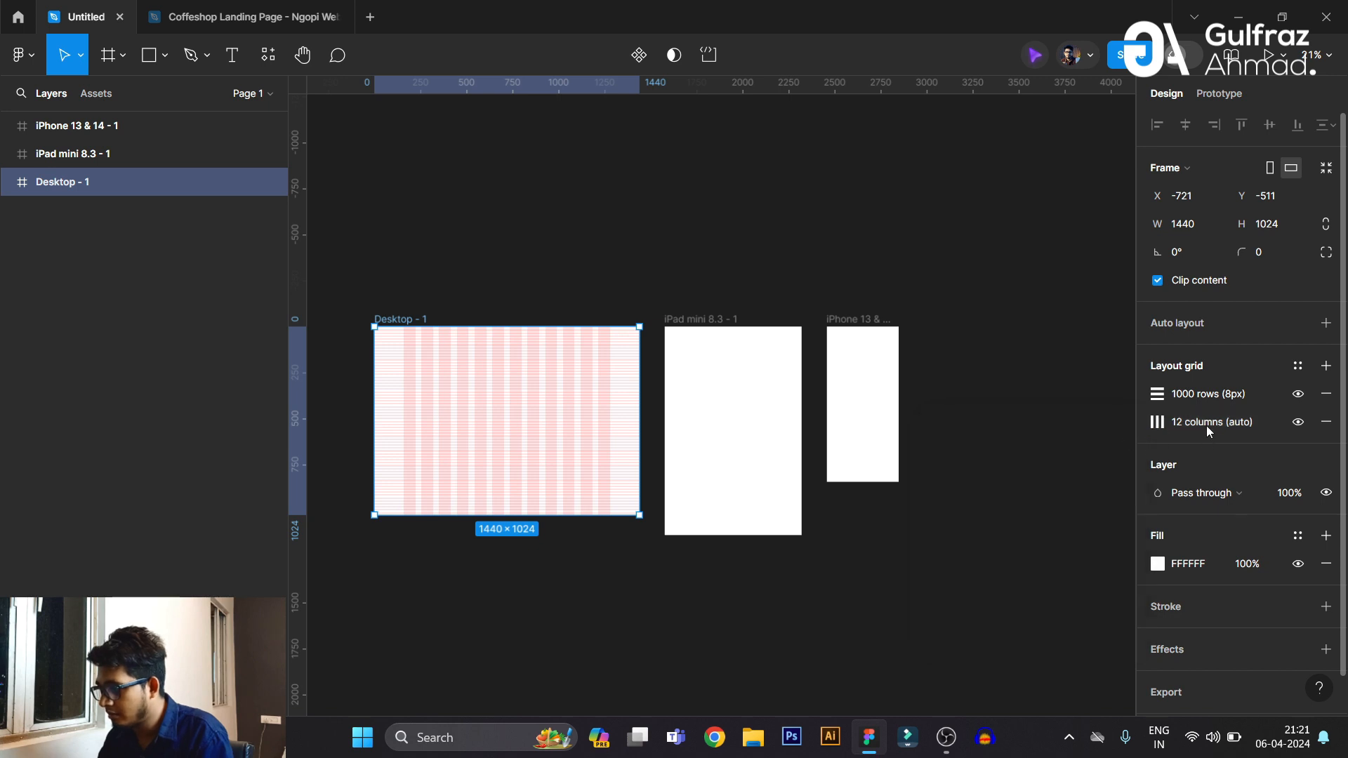
pyautogui.click(1142, 424)
pyautogui.keyDown('shift'); pyautogui.click(1143, 397); pyautogui.keyUp('shift')
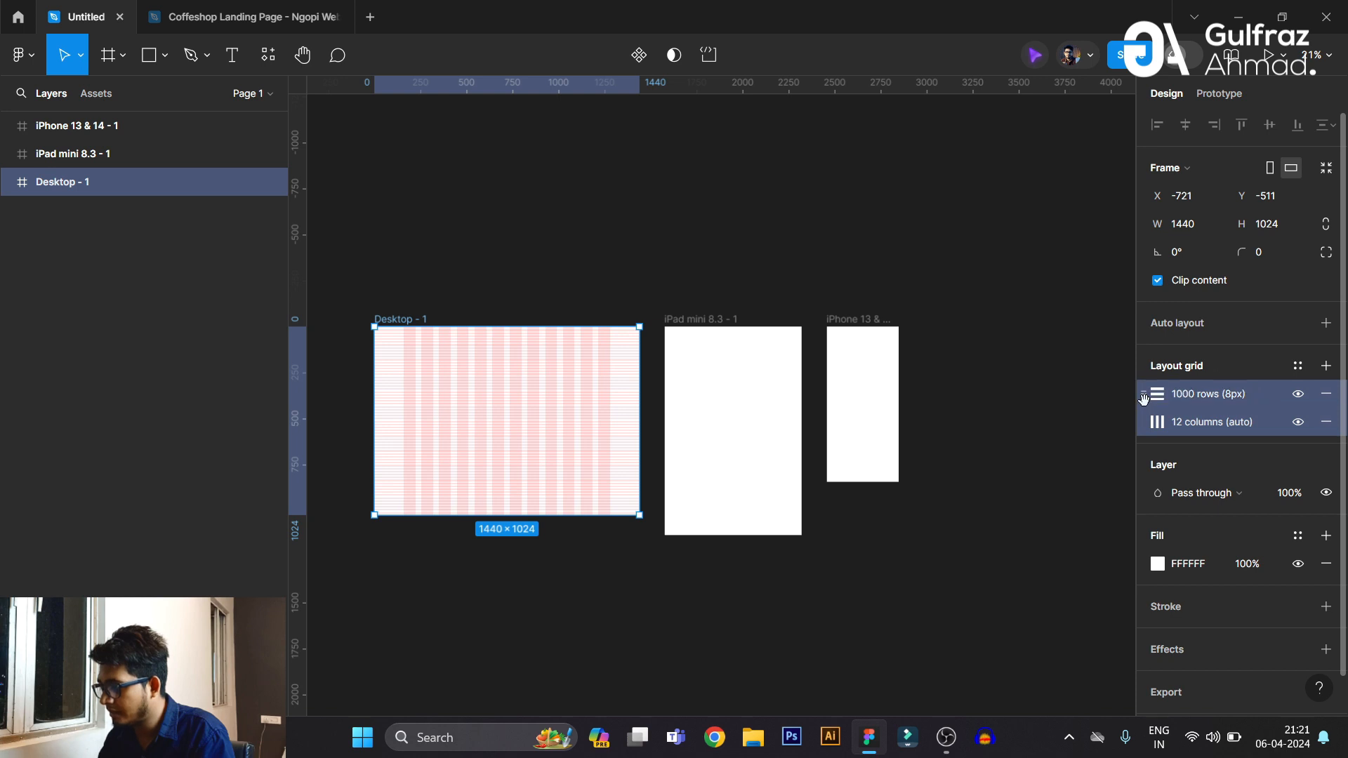
pyautogui.click(707, 321)
pyautogui.hotkey('ctrl', 'v')
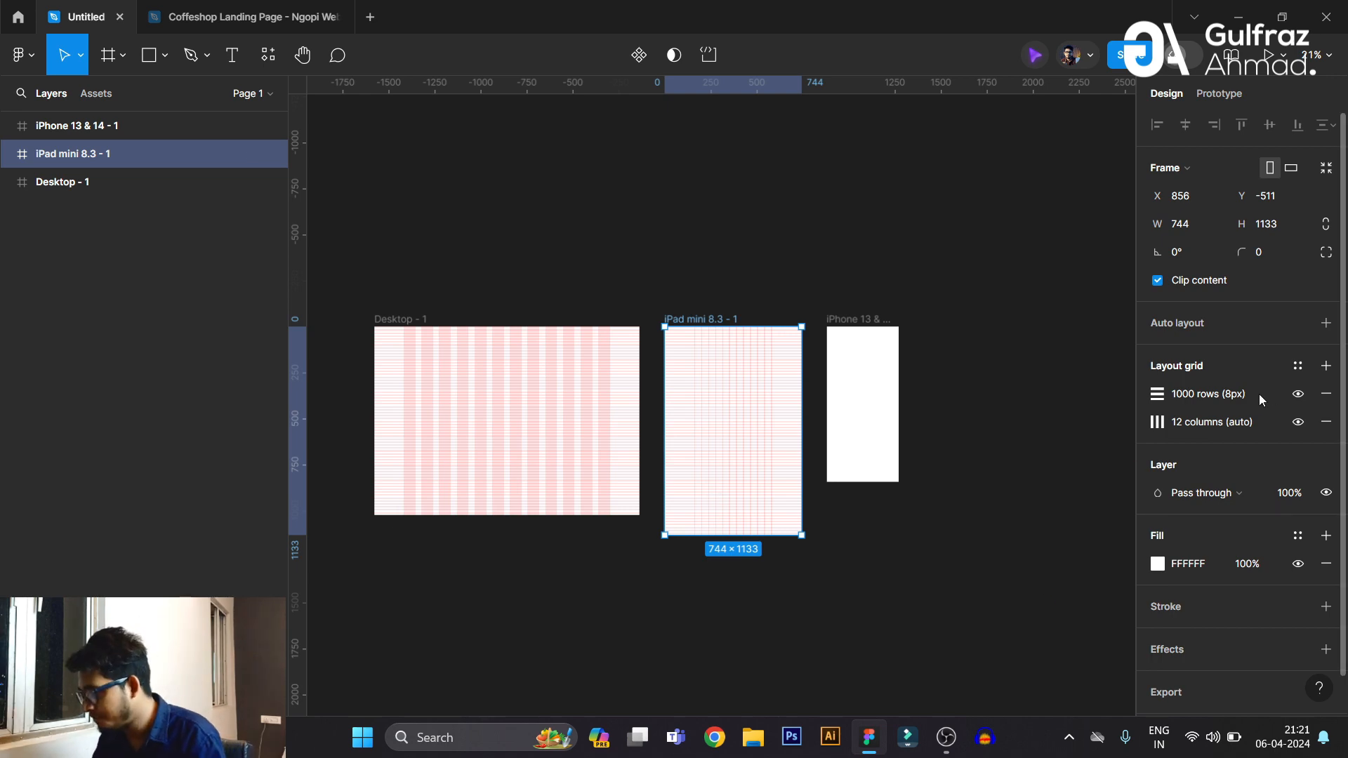
# Configure the iPad mini frame's column grid with a count of 8, a margin of 32 and a gutter of 16.
pyautogui.scroll(5, 737, 337)
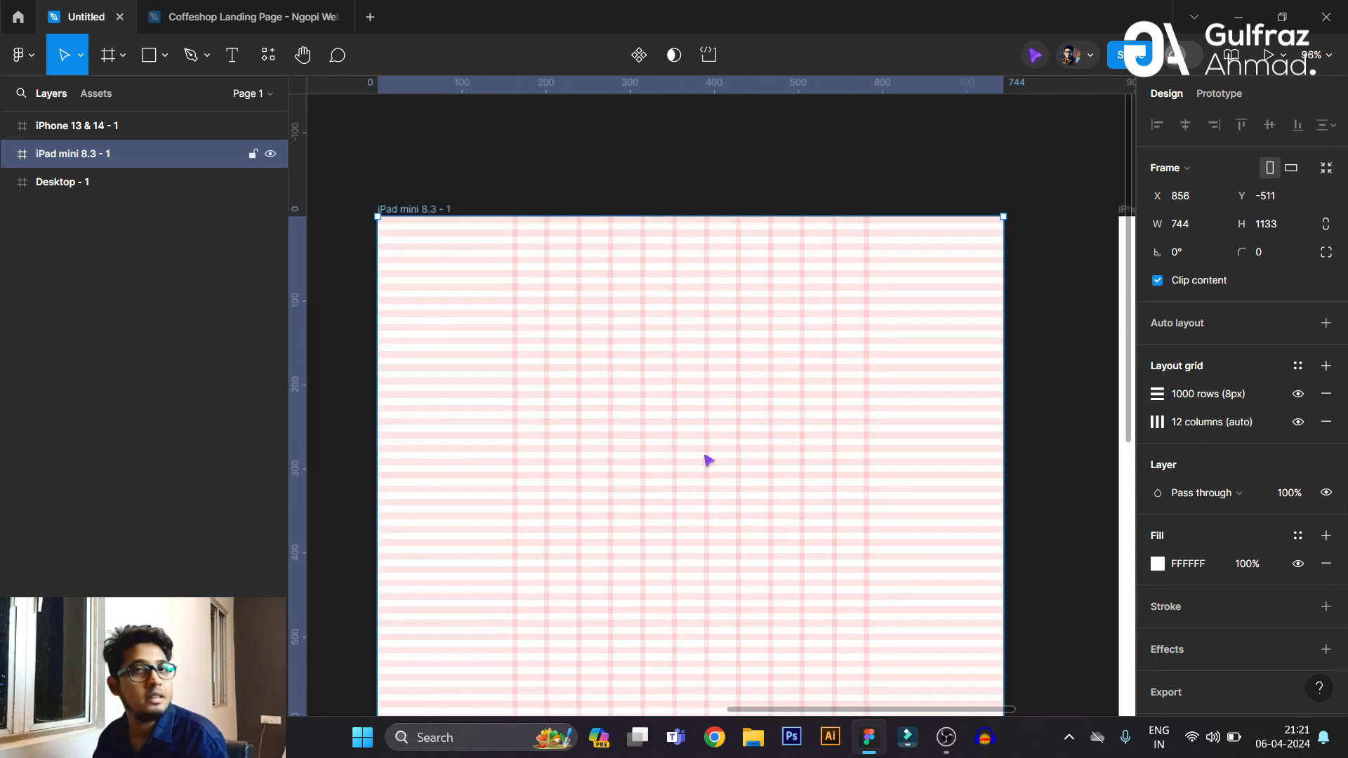
pyautogui.scroll(-3, 657, 457)
pyautogui.scroll(2, 548, 412)
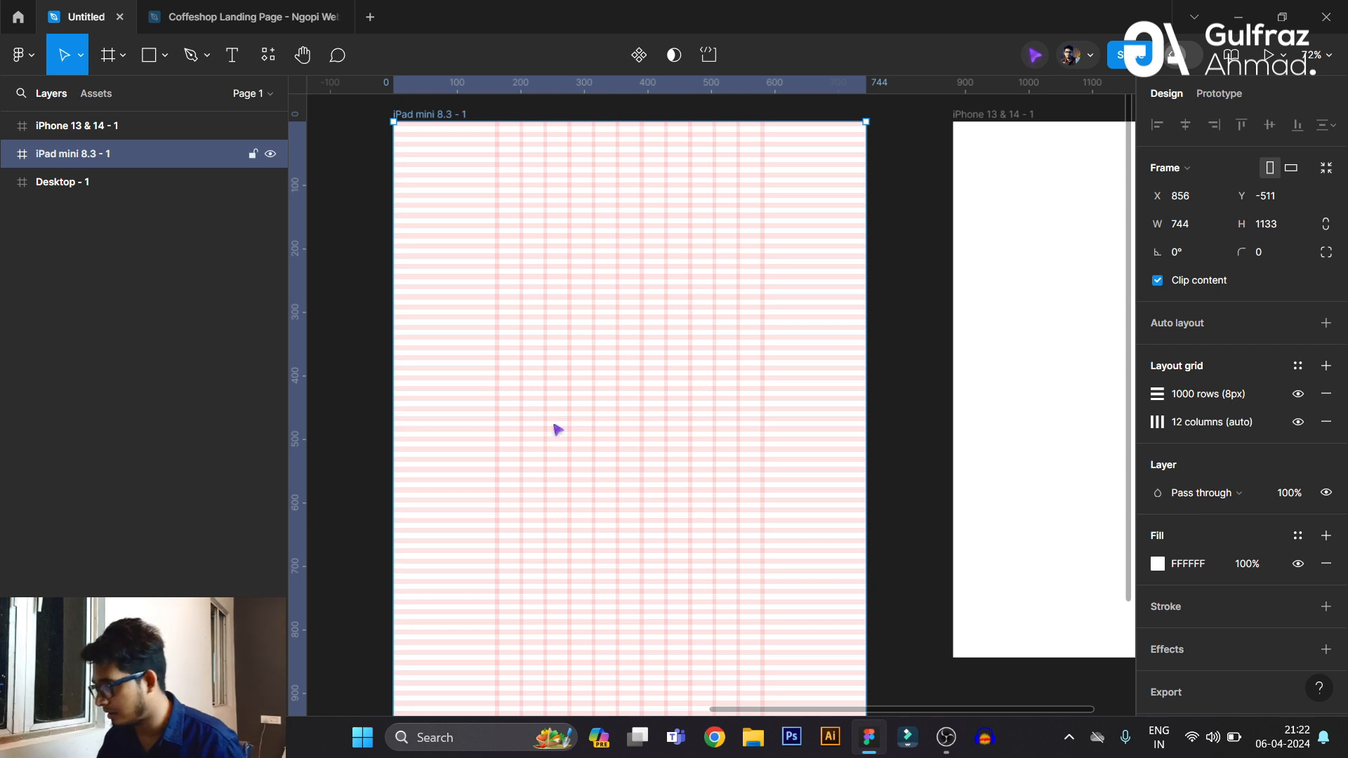
pyautogui.click(1158, 424)
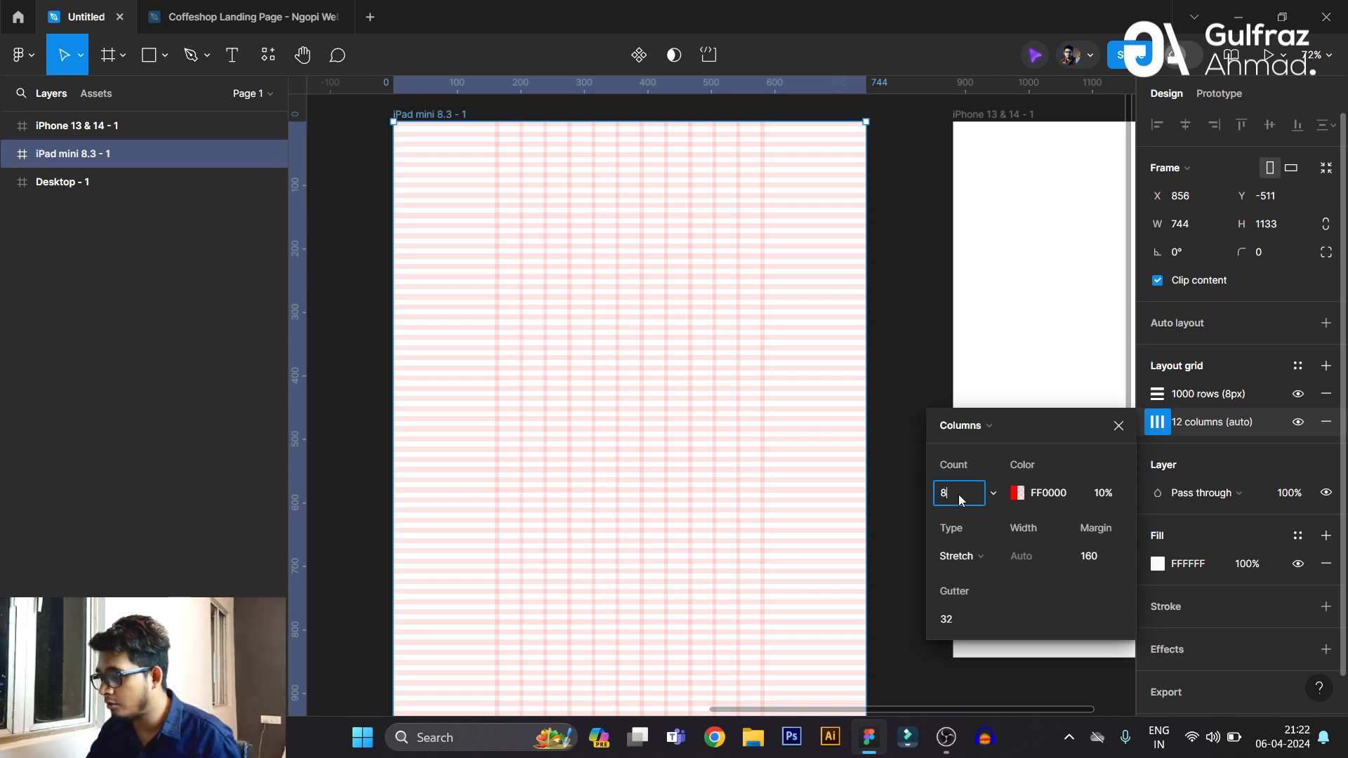
pyautogui.press('Return')
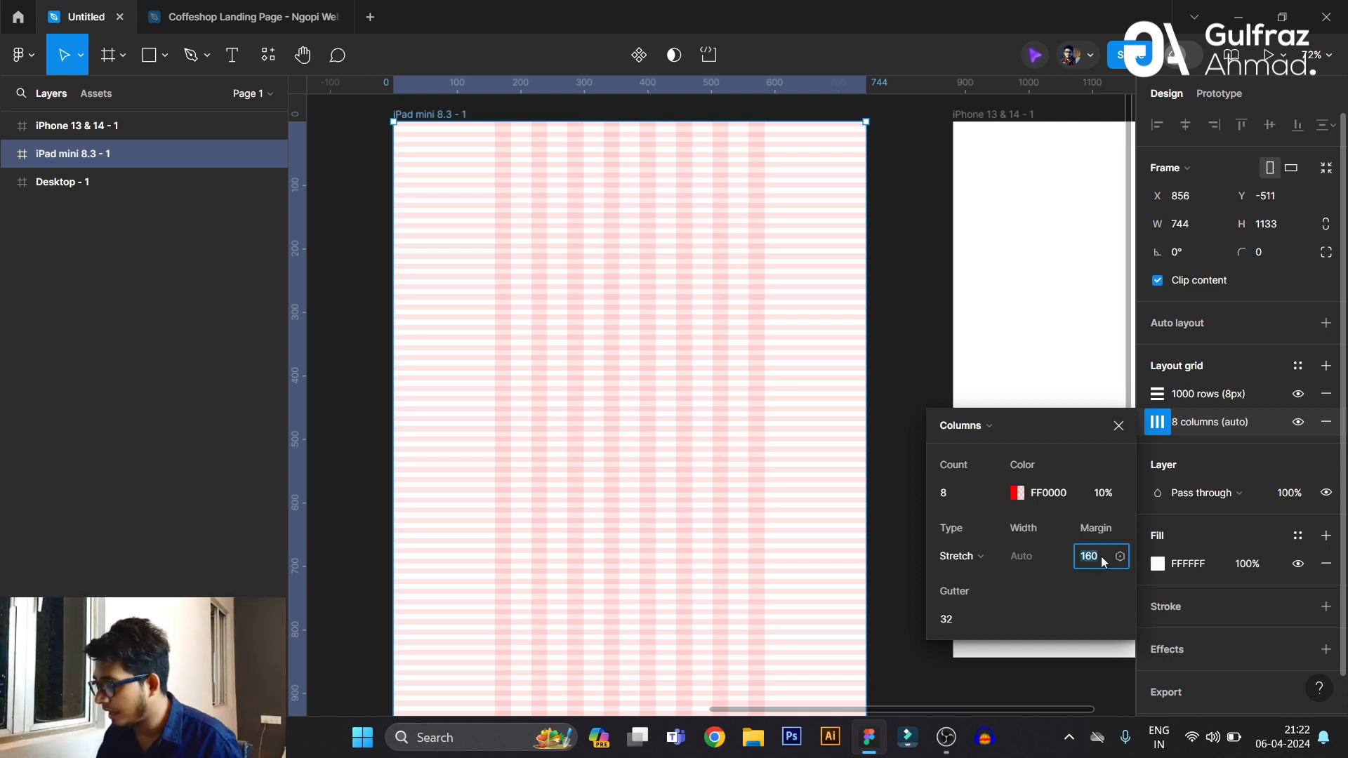
pyautogui.press('Return')
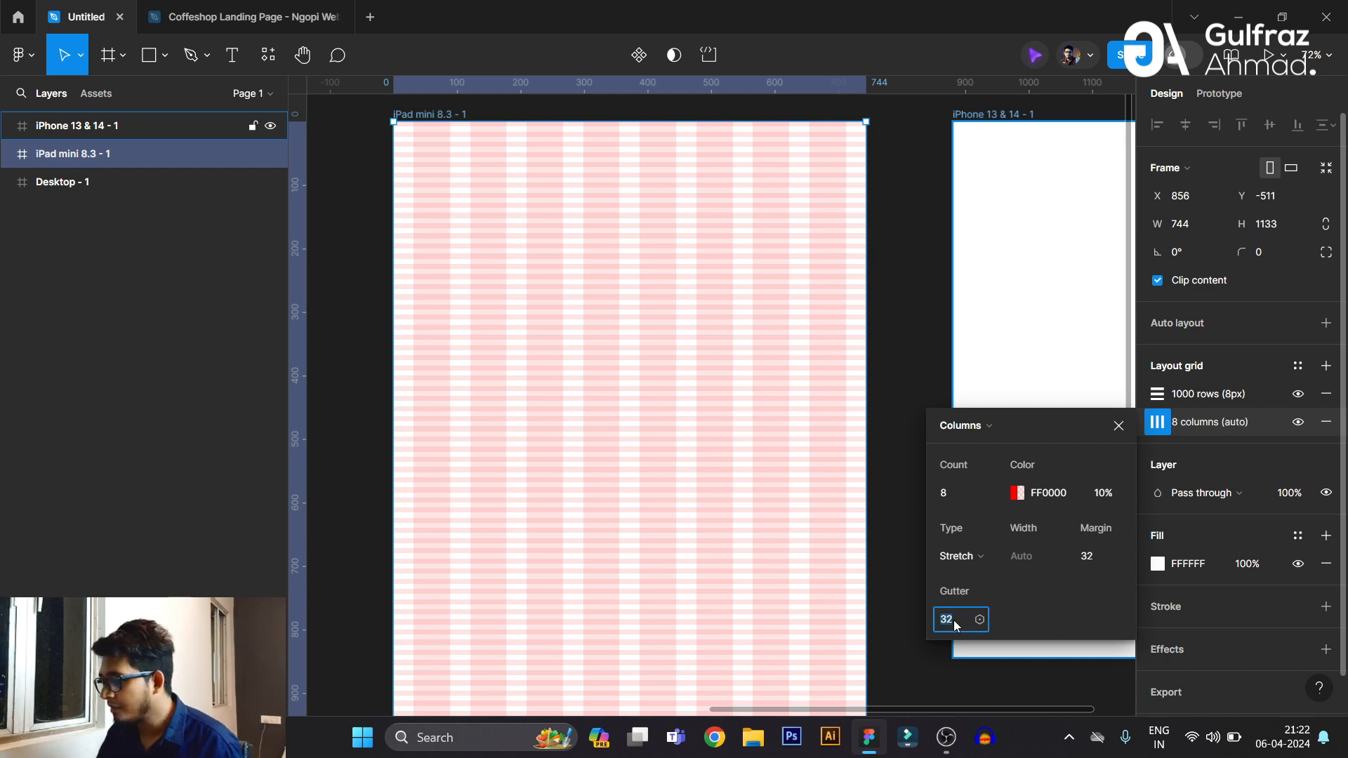
pyautogui.press('Return')
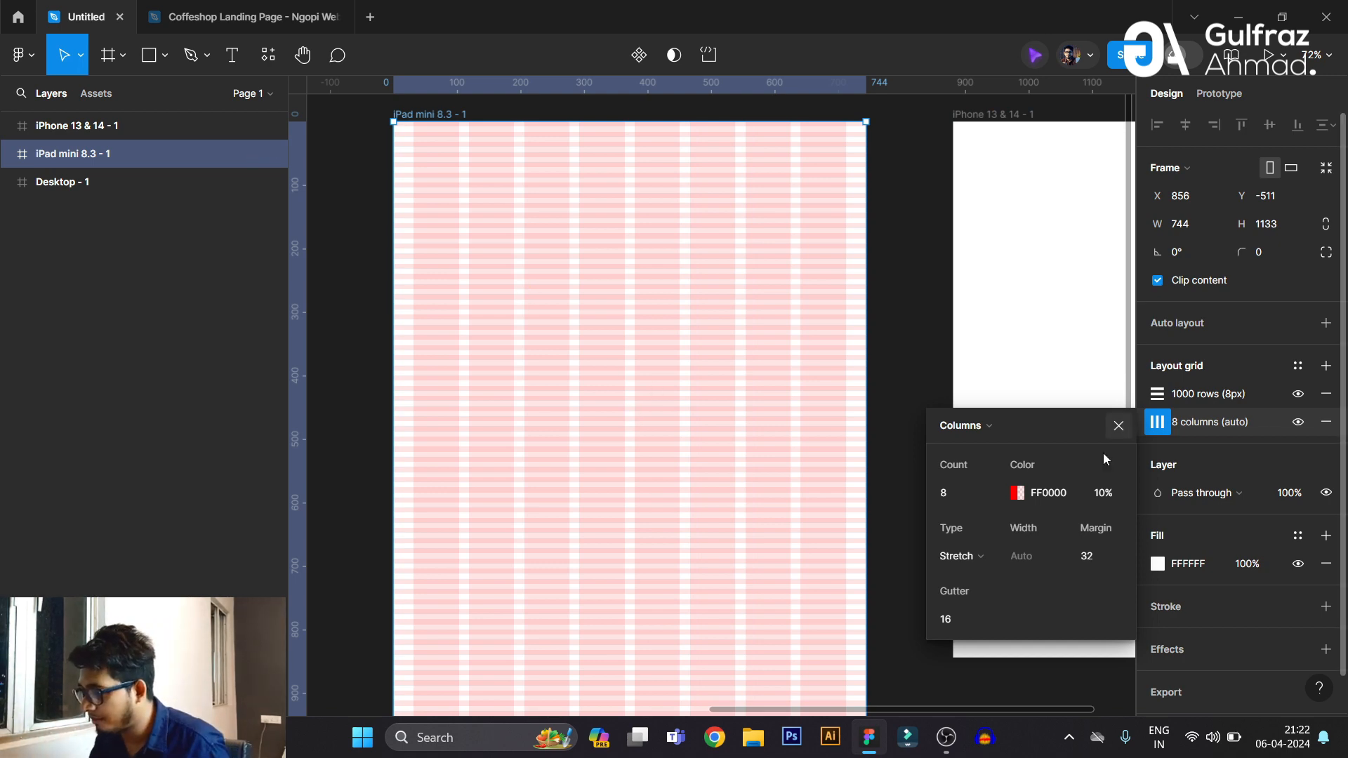
pyautogui.click(1118, 426)
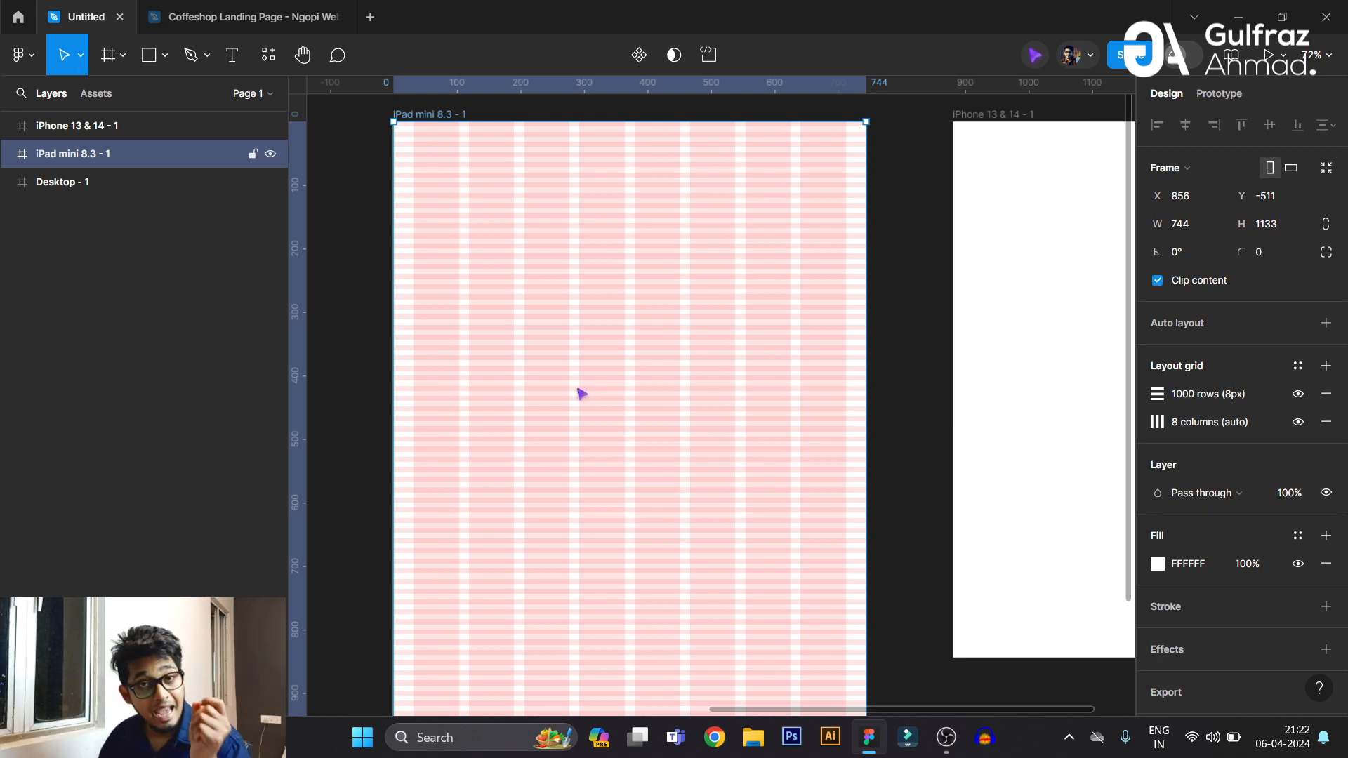
# Copy both layout grids from the iPad mini frame onto the iPhone 13 & 14 - 1 frame.
pyautogui.scroll(-5, 402, 331)
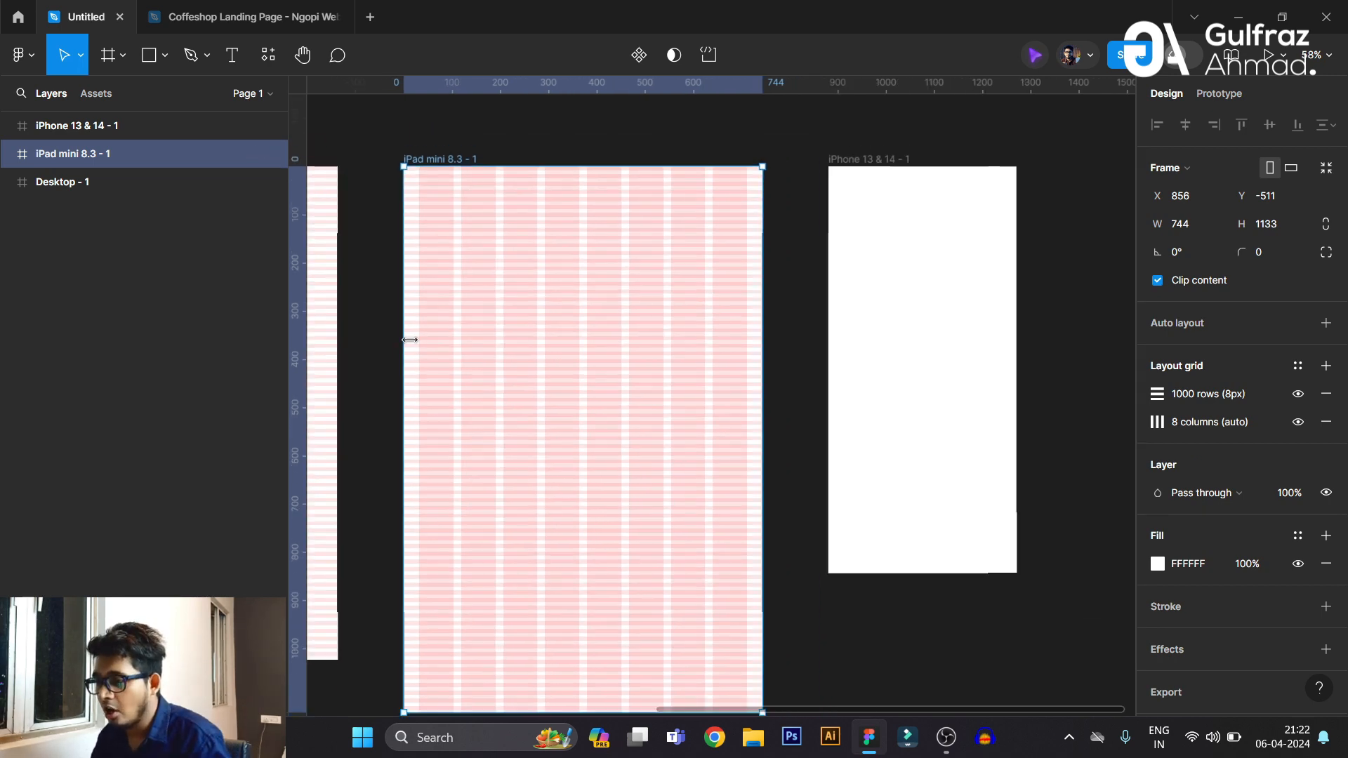
pyautogui.click(1157, 394)
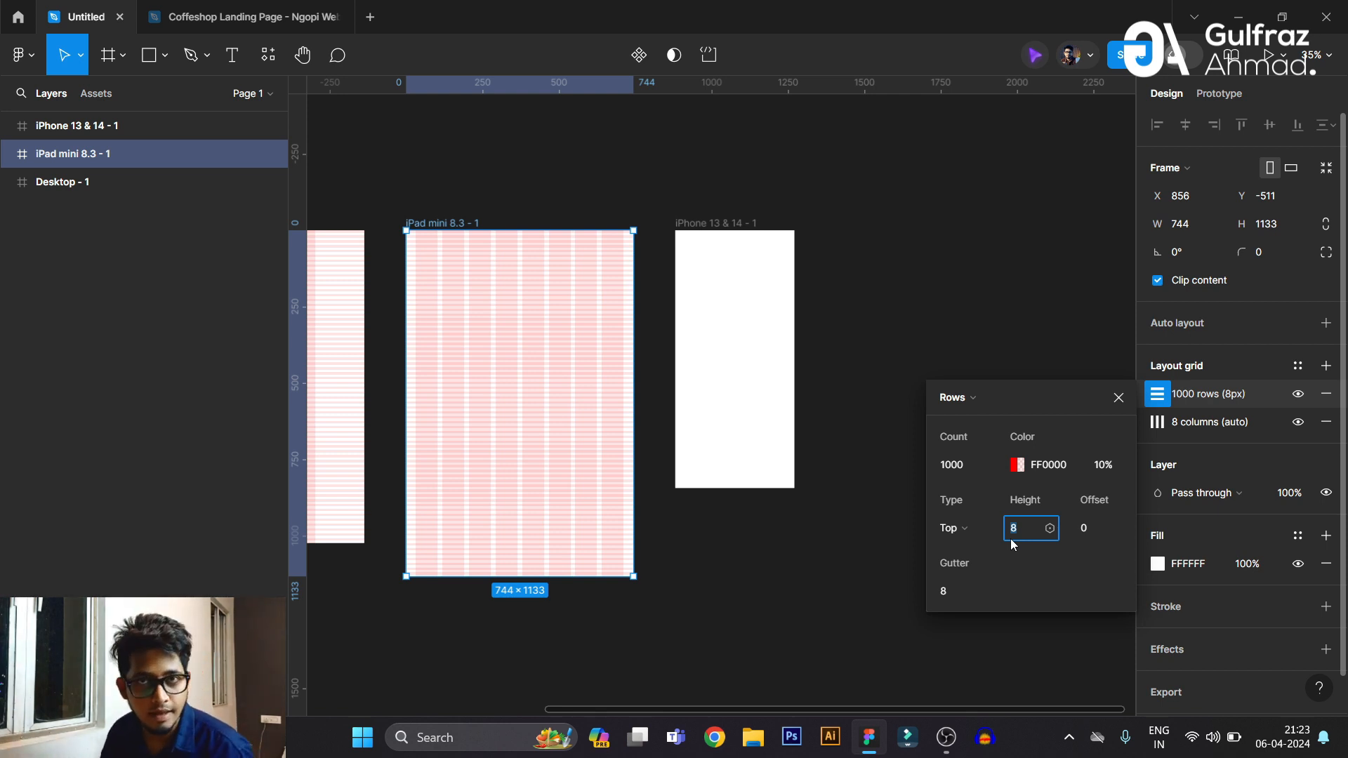
pyautogui.click(1118, 399)
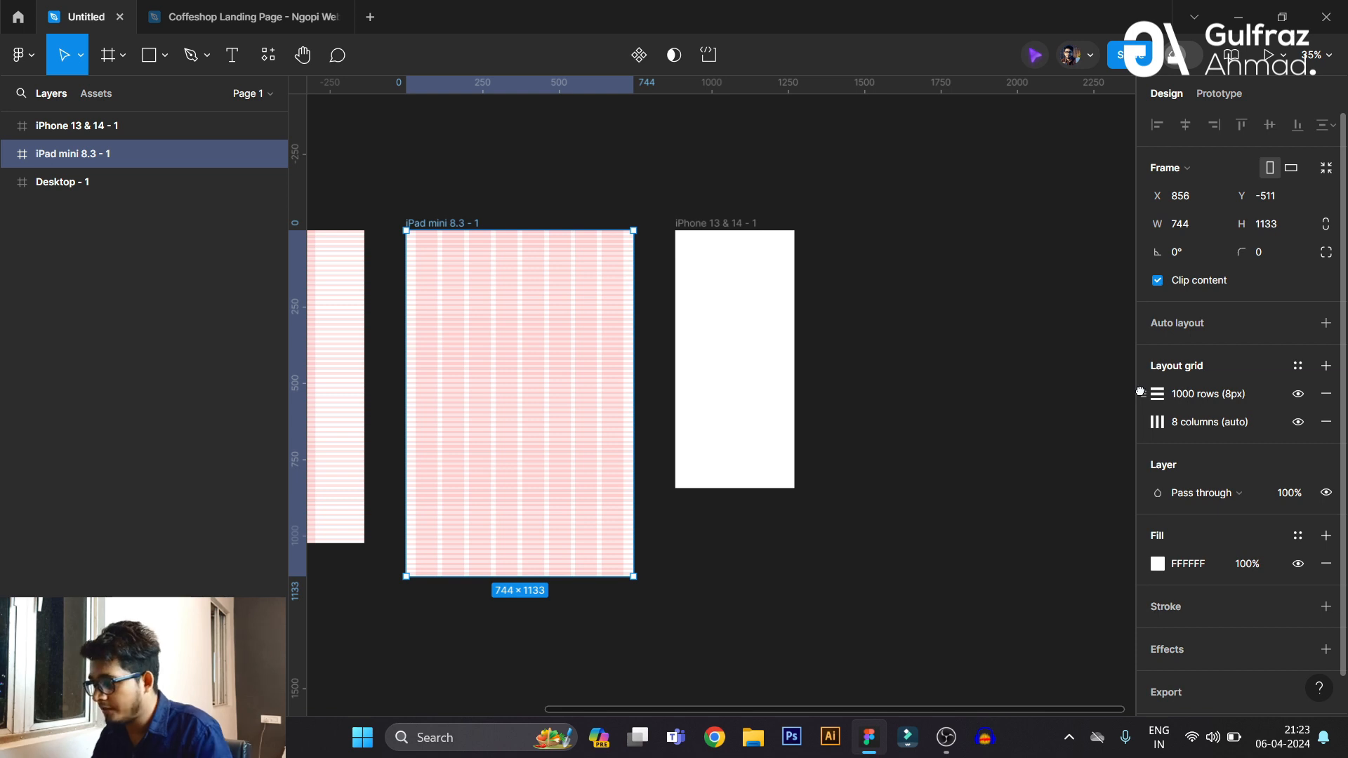
pyautogui.click(1140, 392)
pyautogui.keyDown('shift'); pyautogui.click(1140, 423); pyautogui.keyUp('shift')
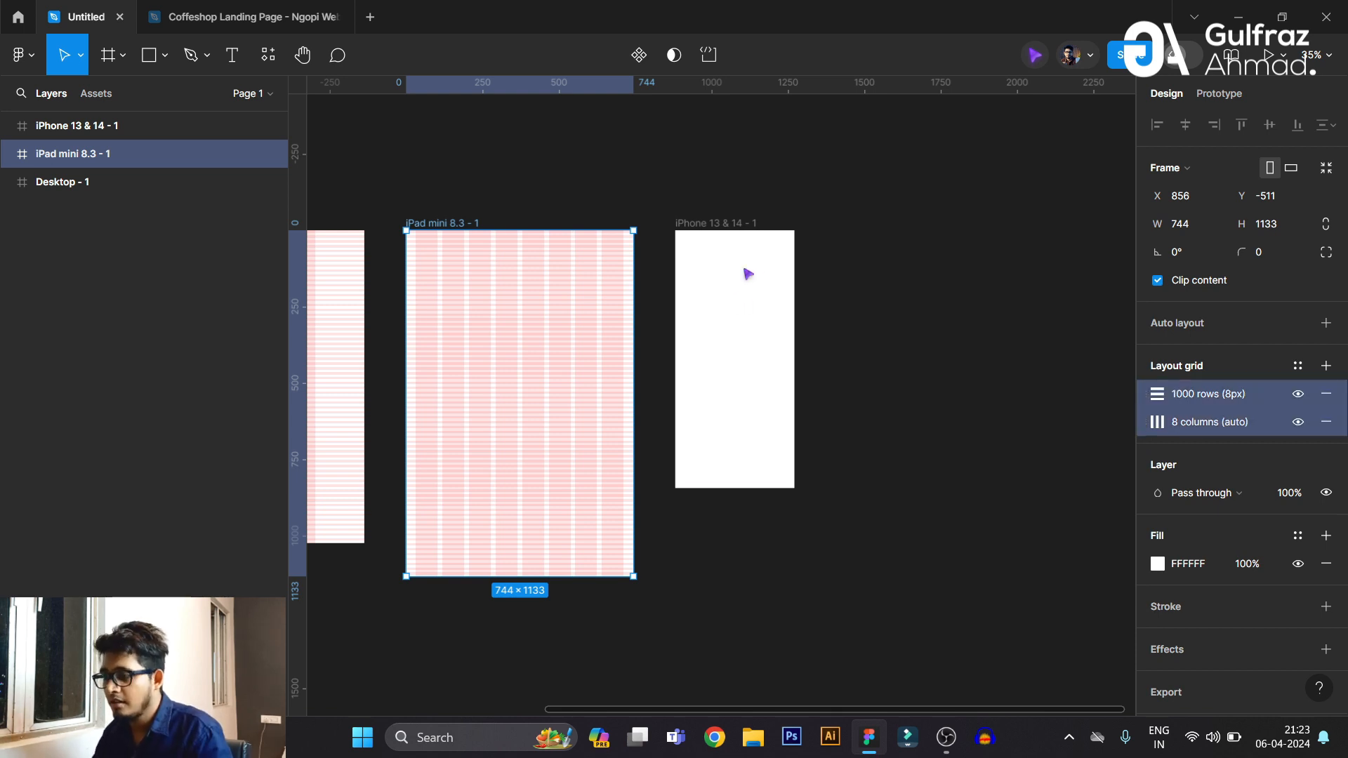
pyautogui.click(746, 229)
pyautogui.hotkey('ctrl', 'v')
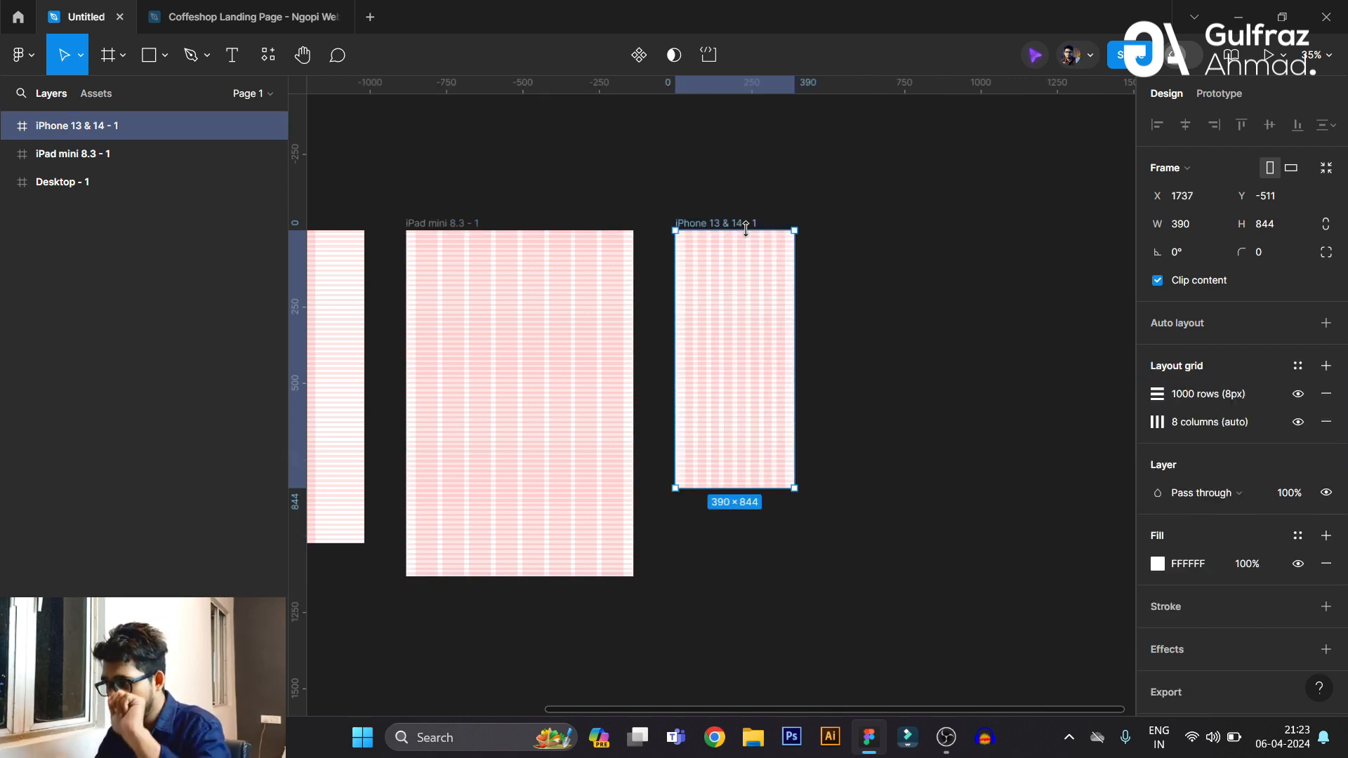
# Set the iPhone frame's column grid to 4 columns with a margin of 16.
pyautogui.scroll(5, 728, 250)
pyautogui.scroll(2, 870, 361)
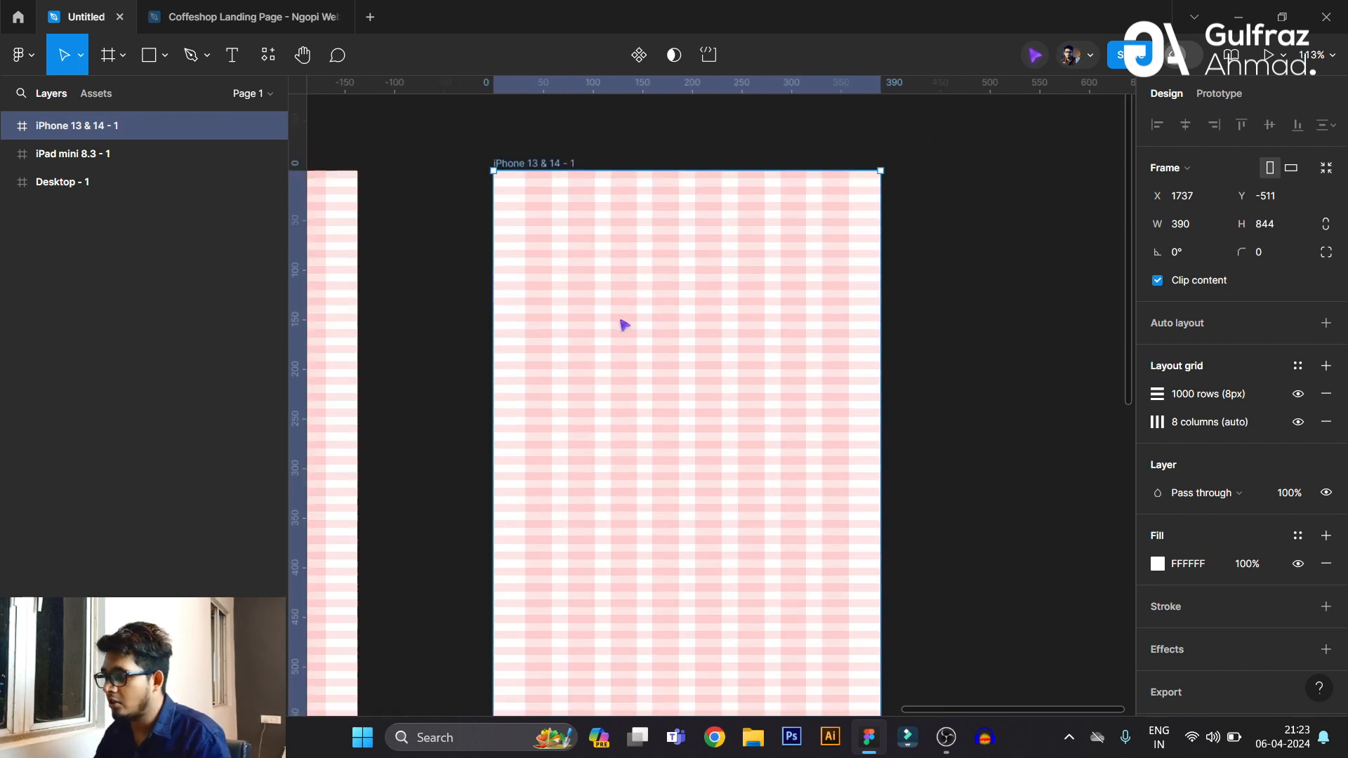
pyautogui.click(1156, 422)
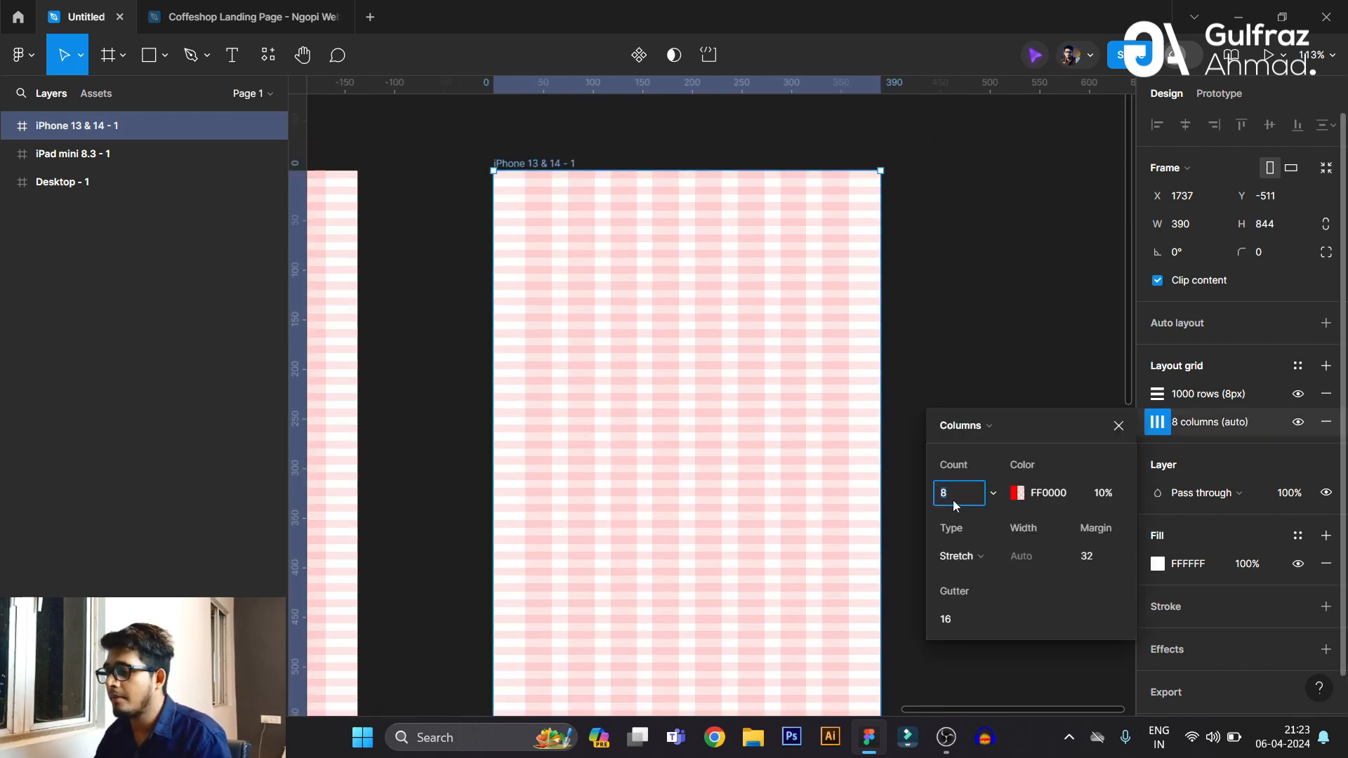
pyautogui.write('4')
pyautogui.press('Return')
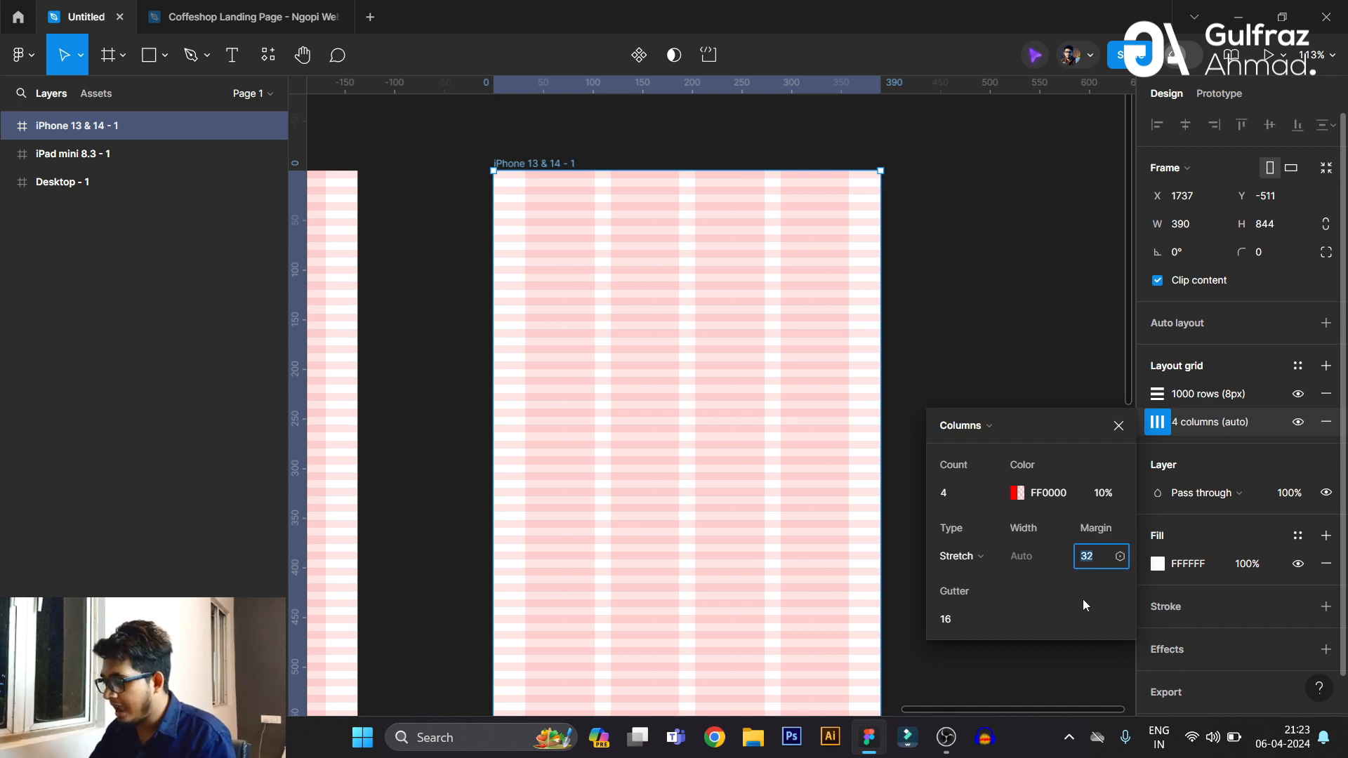
pyautogui.write('16')
pyautogui.press('Return')
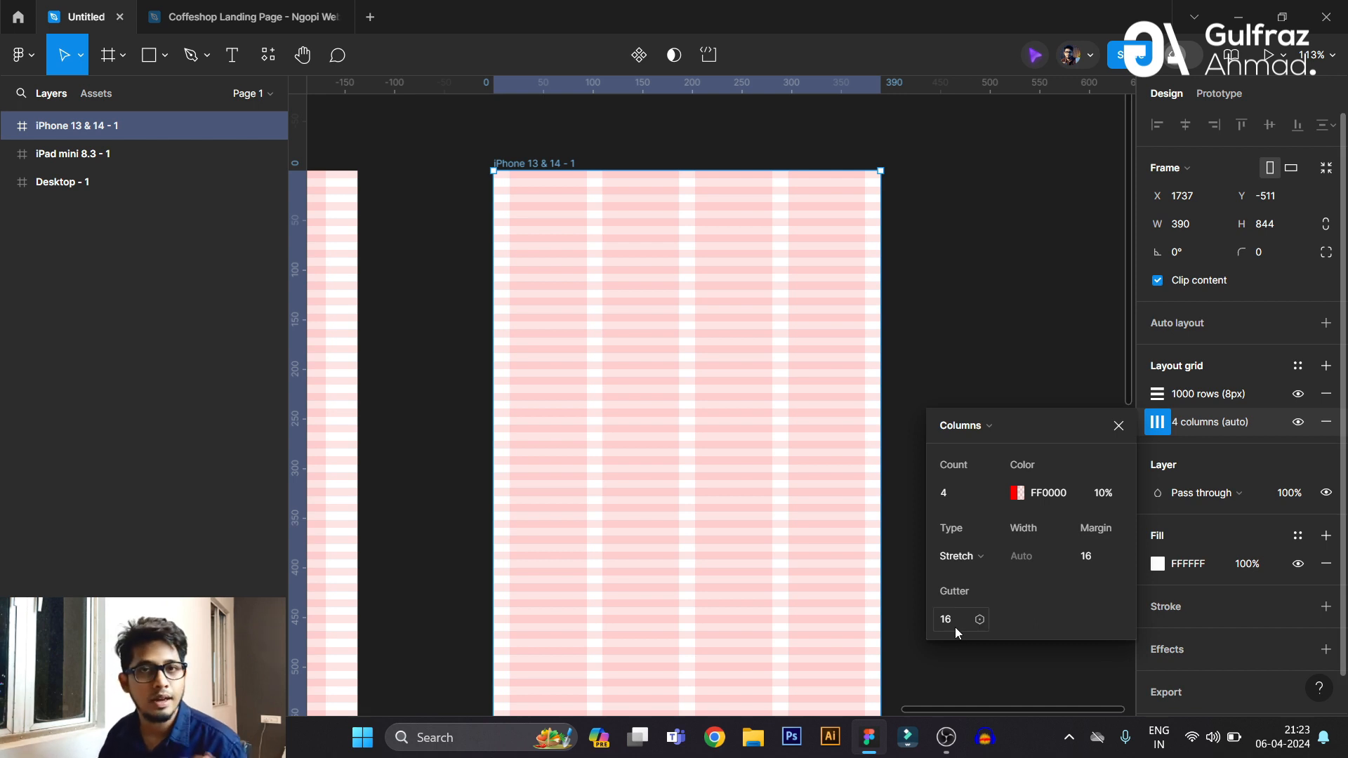
pyautogui.click(1118, 426)
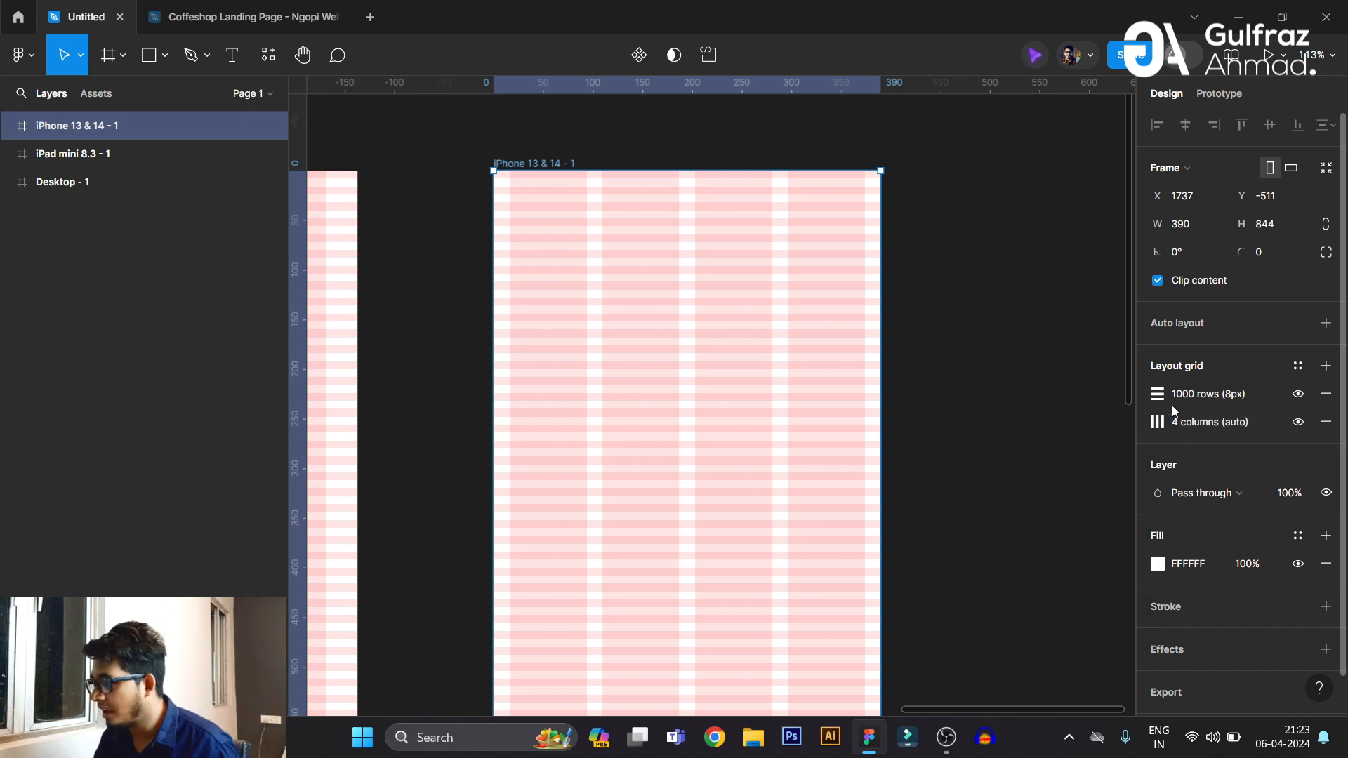
# Set the iPhone frame's row grid to a height of 4 and a gutter of 4.
pyautogui.click(1156, 394)
pyautogui.click(1028, 529)
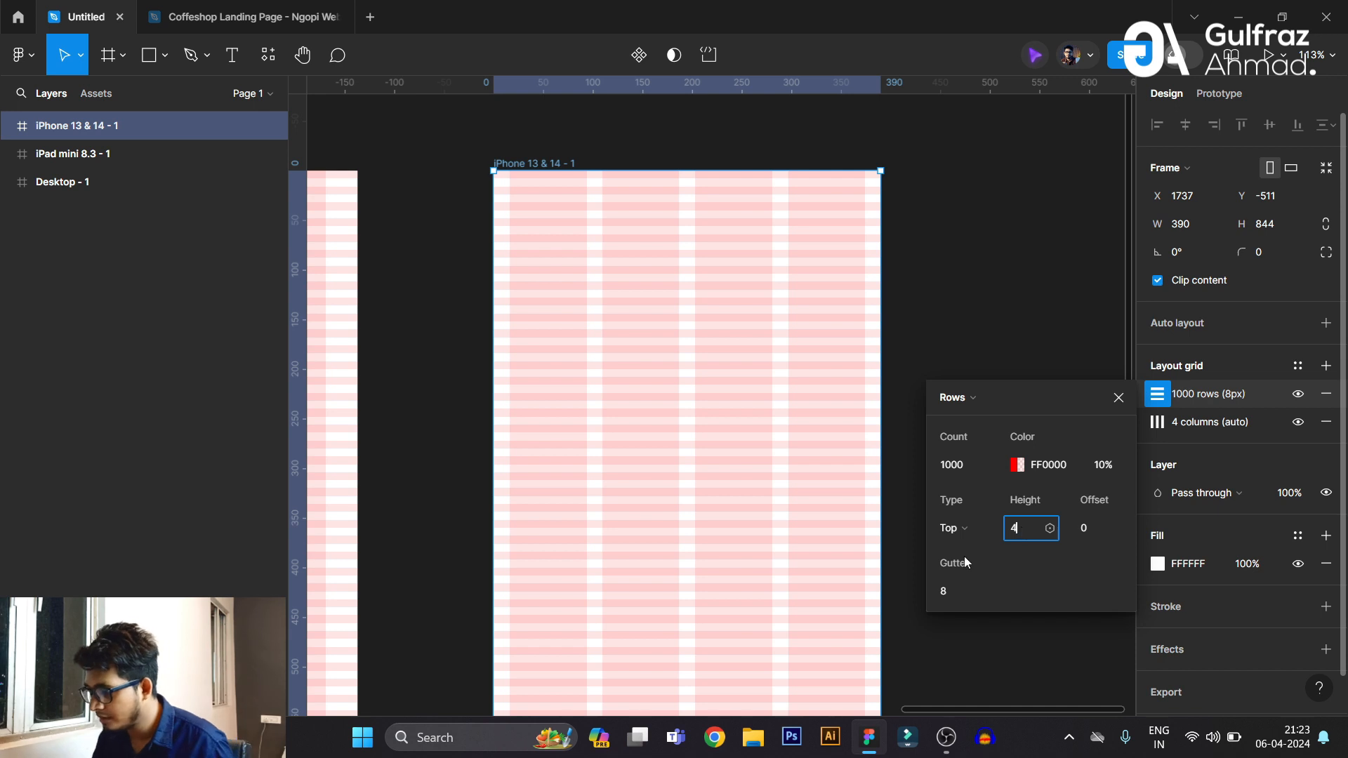
pyautogui.write('4')
pyautogui.click(950, 590)
pyautogui.write('4')
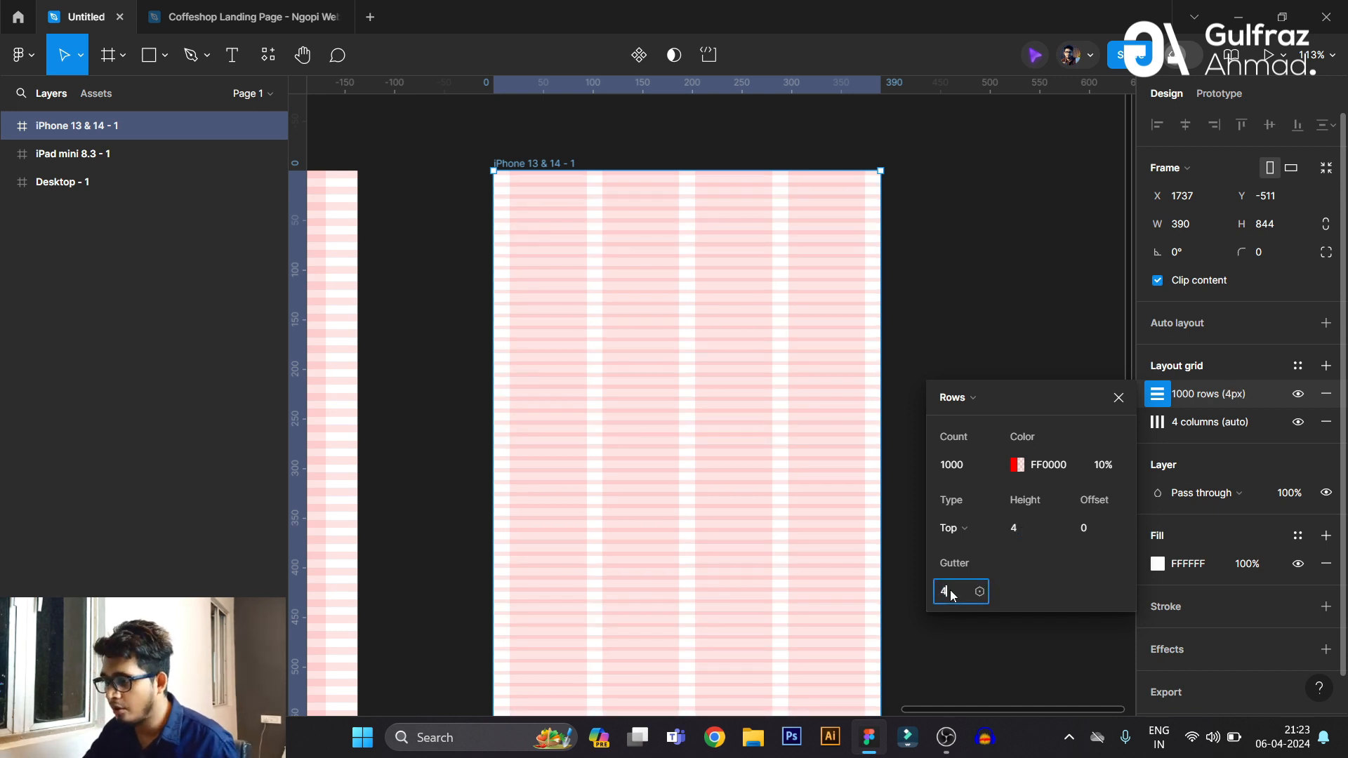
pyautogui.press('Return')
pyautogui.click(1118, 397)
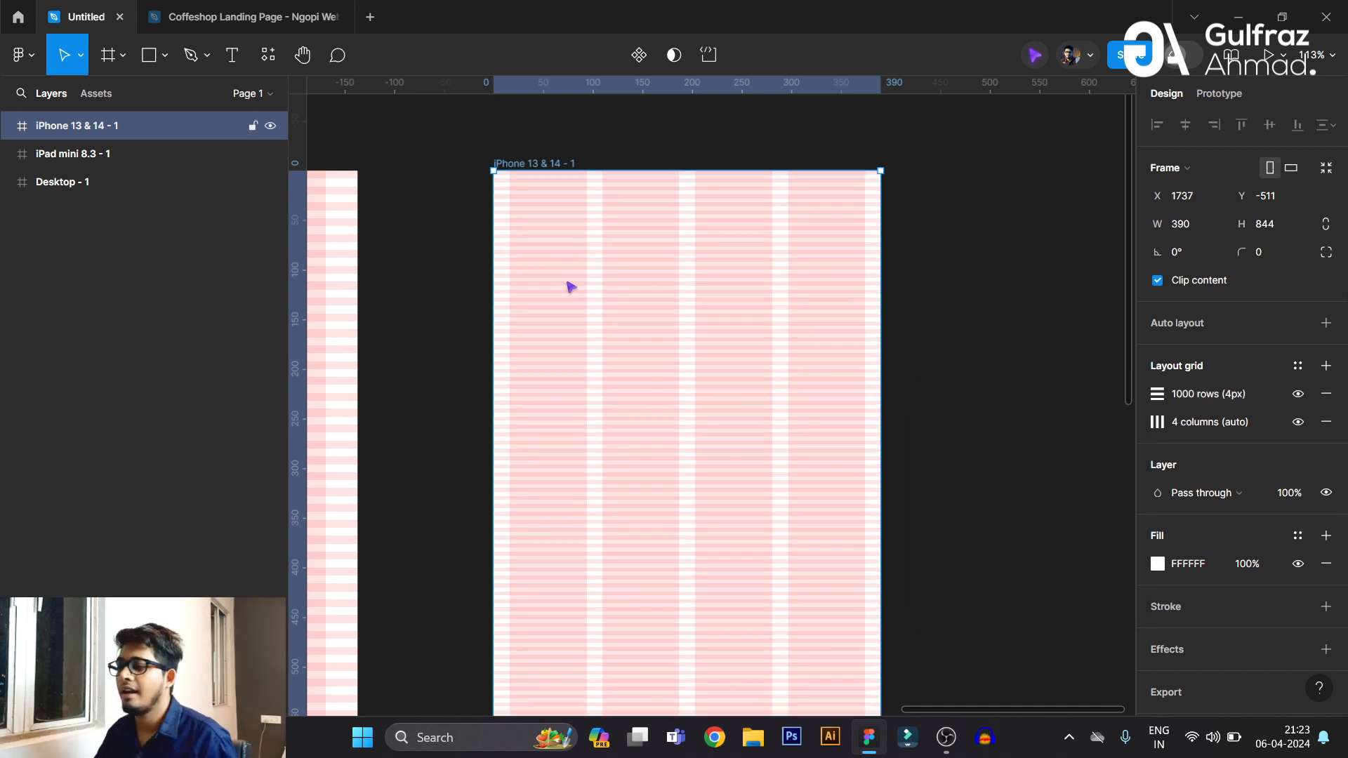
# Examine the iPhone frame's layout grid up close and compare the grids of the desktop, tablet and phone frames.
pyautogui.keyDown('ctrl'); pyautogui.scroll(5, 567, 158); pyautogui.keyUp('ctrl')
pyautogui.keyDown('ctrl'); pyautogui.scroll(5, 571, 166); pyautogui.keyUp('ctrl')
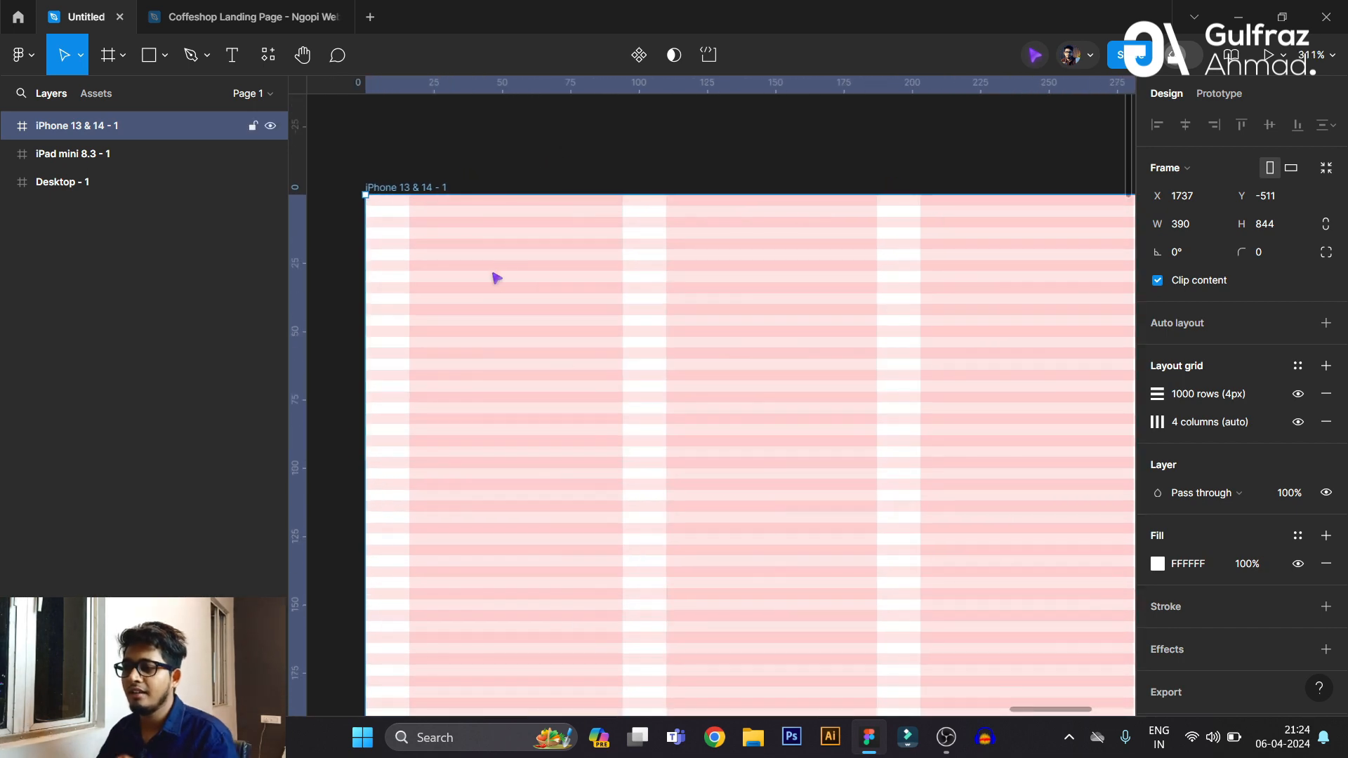
pyautogui.keyDown('ctrl'); pyautogui.scroll(-15, 516, 301); pyautogui.keyUp('ctrl')
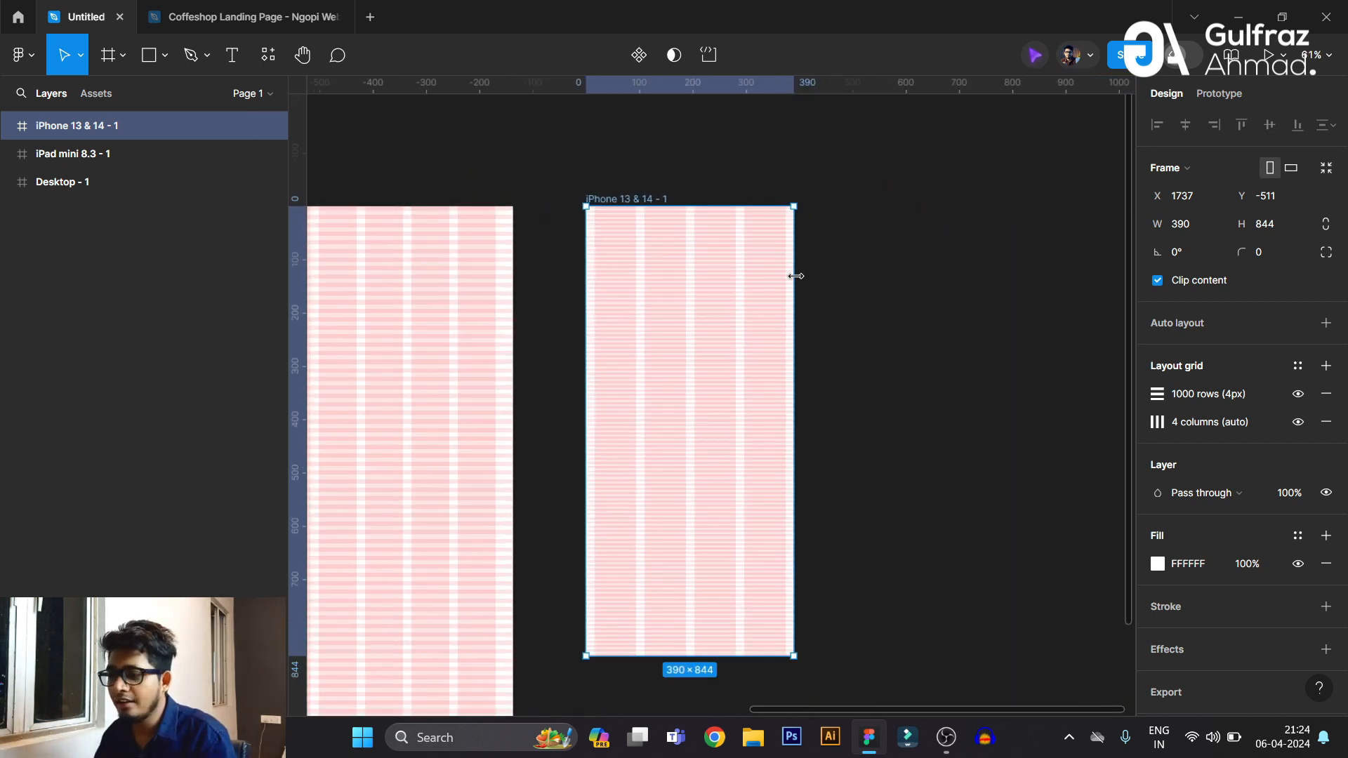
pyautogui.keyDown('ctrl'); pyautogui.scroll(3, 667, 304); pyautogui.keyUp('ctrl')
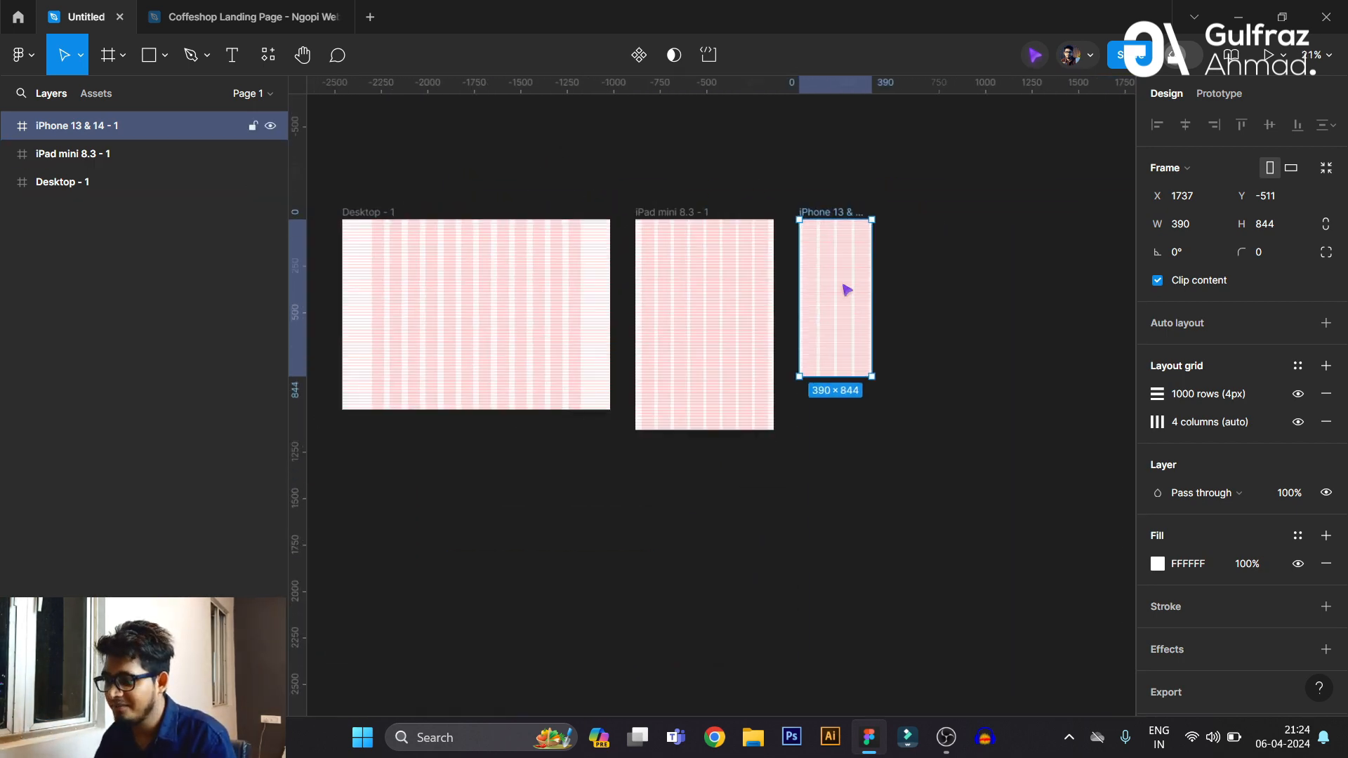
pyautogui.click(933, 298)
pyautogui.keyDown('ctrl'); pyautogui.scroll(5, 382, 262); pyautogui.keyUp('ctrl')
pyautogui.keyDown('ctrl'); pyautogui.scroll(-3, 610, 301); pyautogui.keyUp('ctrl')
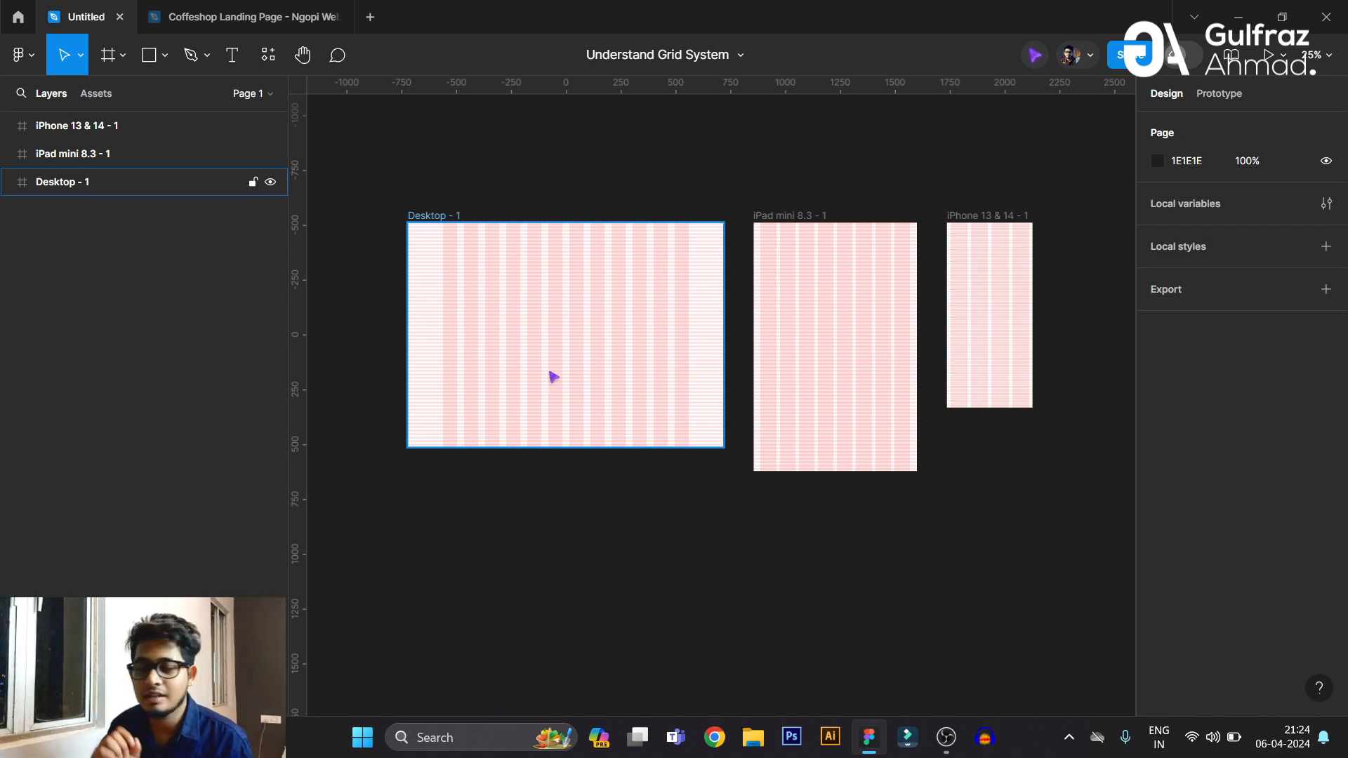
pyautogui.scroll(-4, 436, 331)
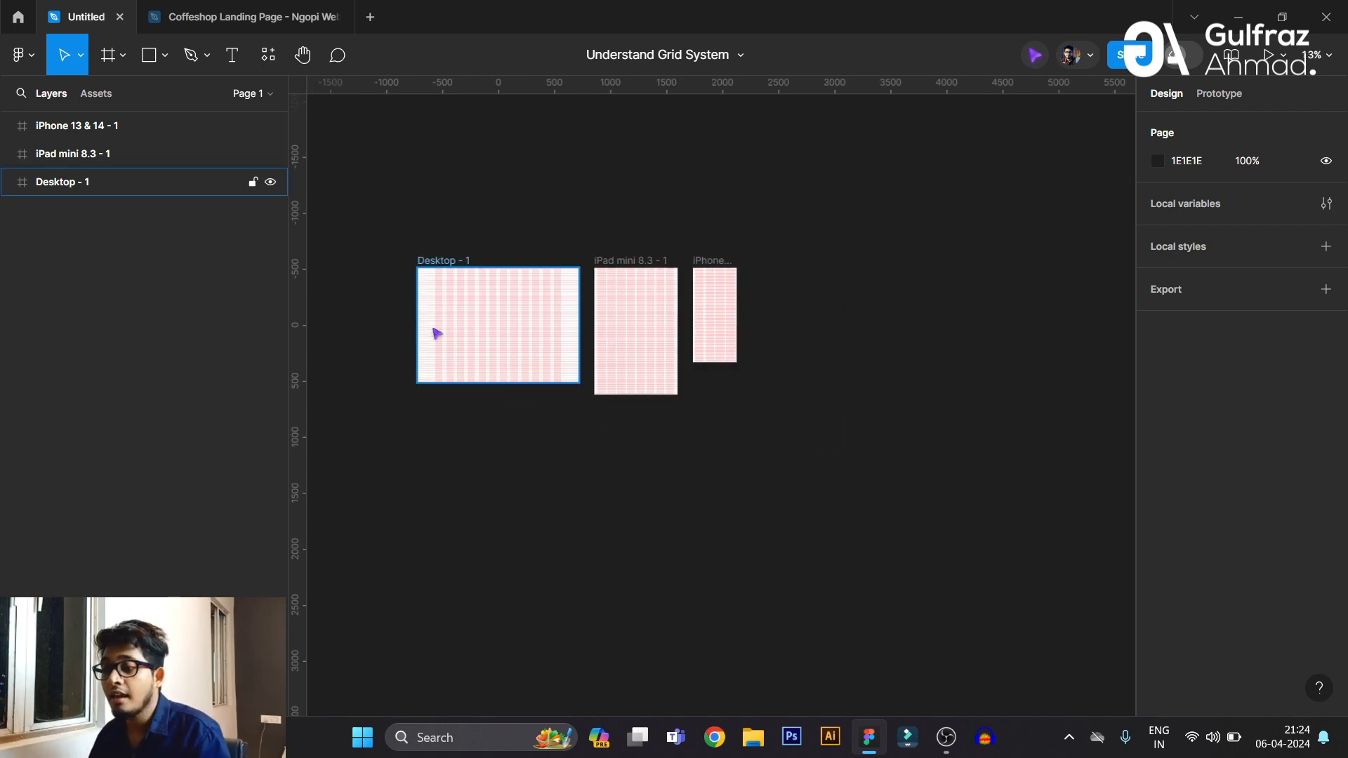
pyautogui.scroll(2, 455, 330)
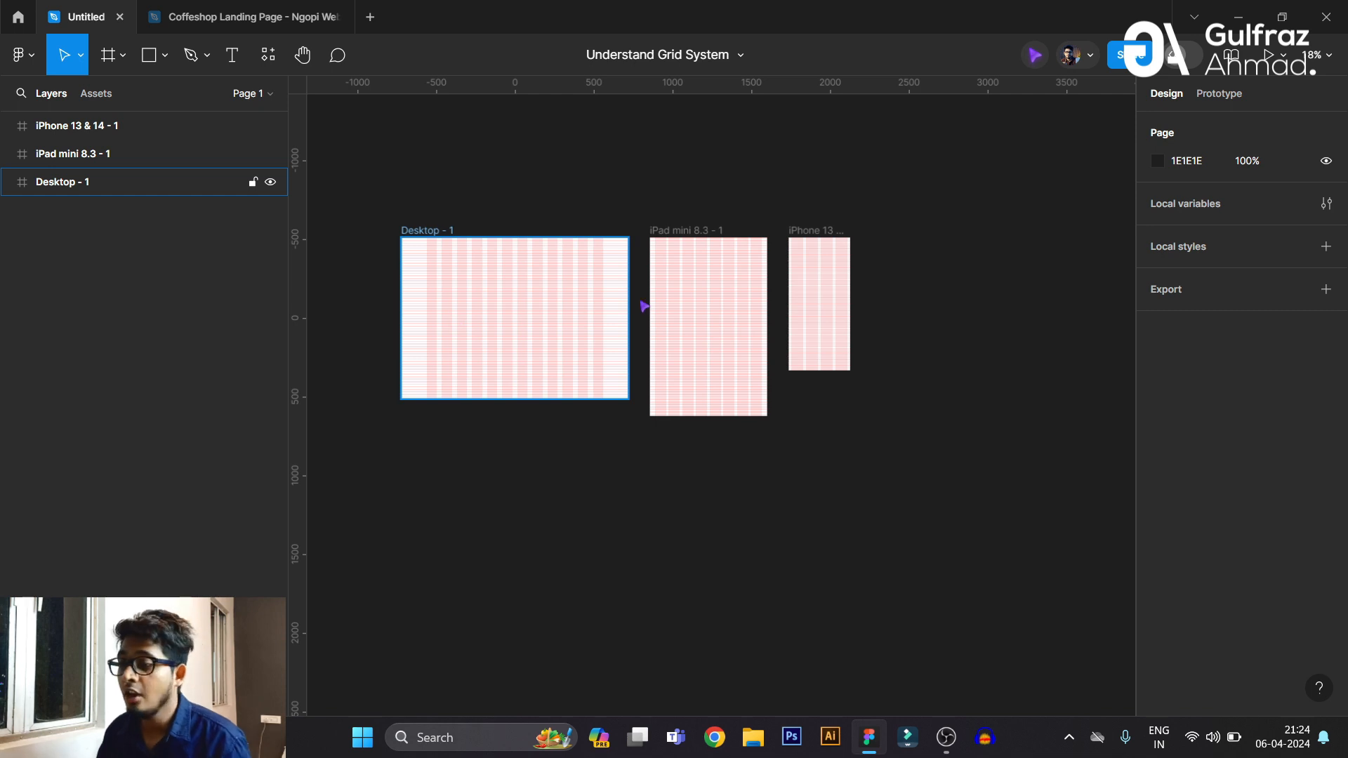
pyautogui.scroll(2, 449, 284)
pyautogui.scroll(-1, 551, 304)
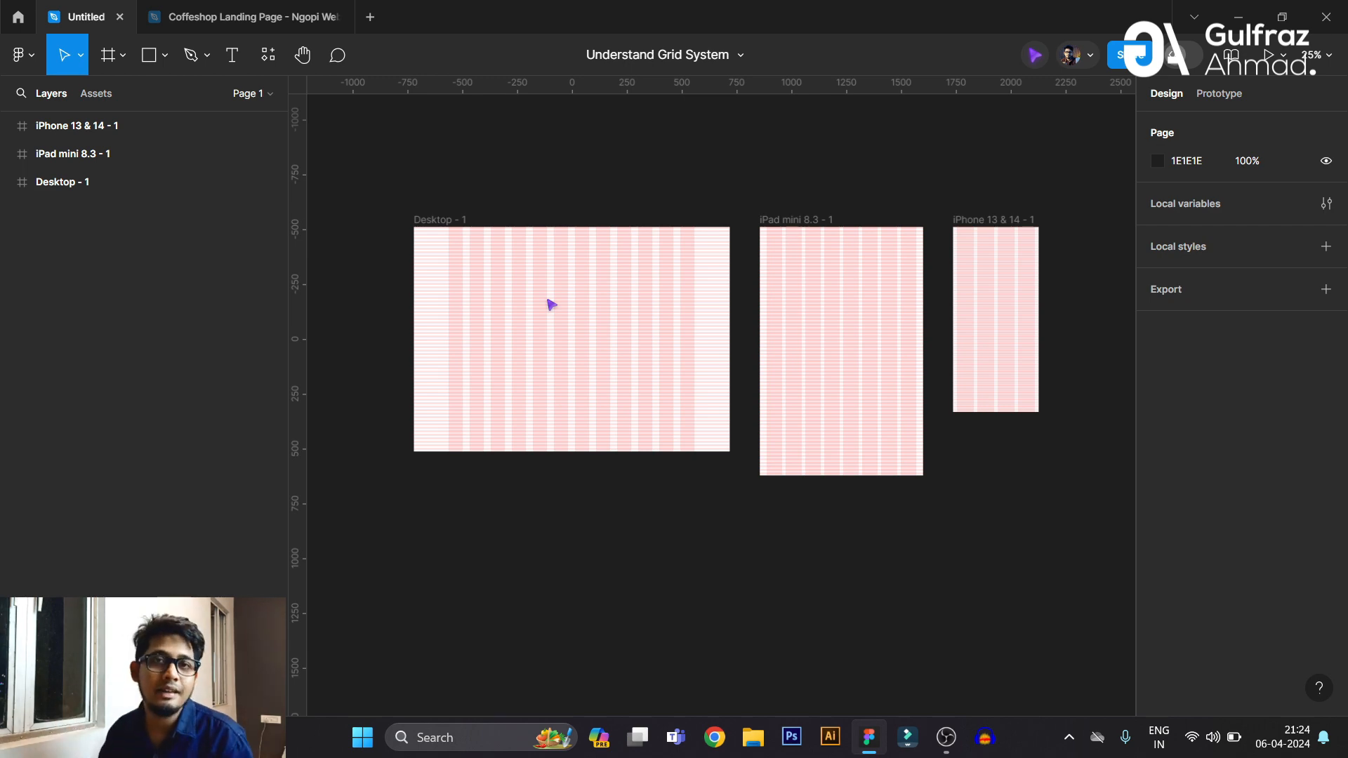
# Switch to the Coffeshop Landing Page file and examine how the desktop landing page's content aligns with its column grid.
pyautogui.click(256, 14)
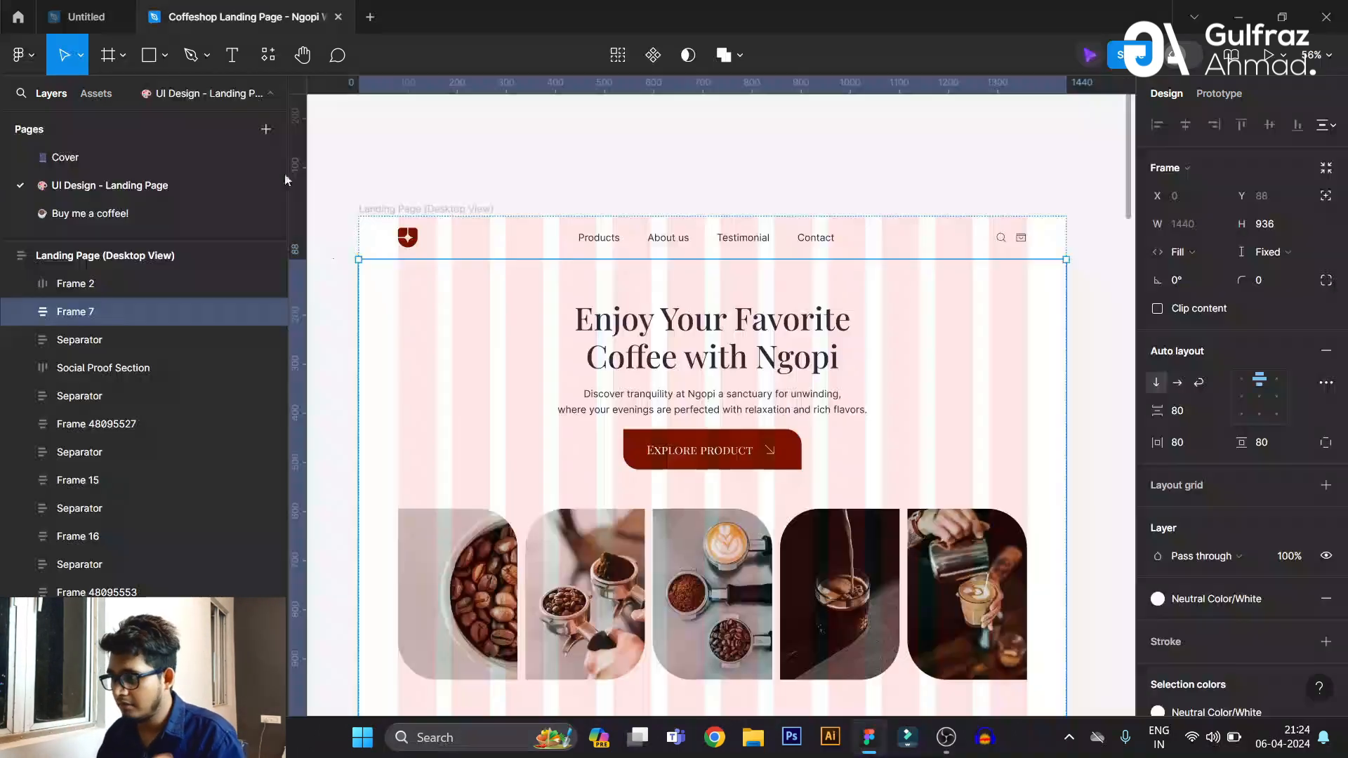
pyautogui.scroll(-3, 519, 398)
pyautogui.scroll(-3, 520, 398)
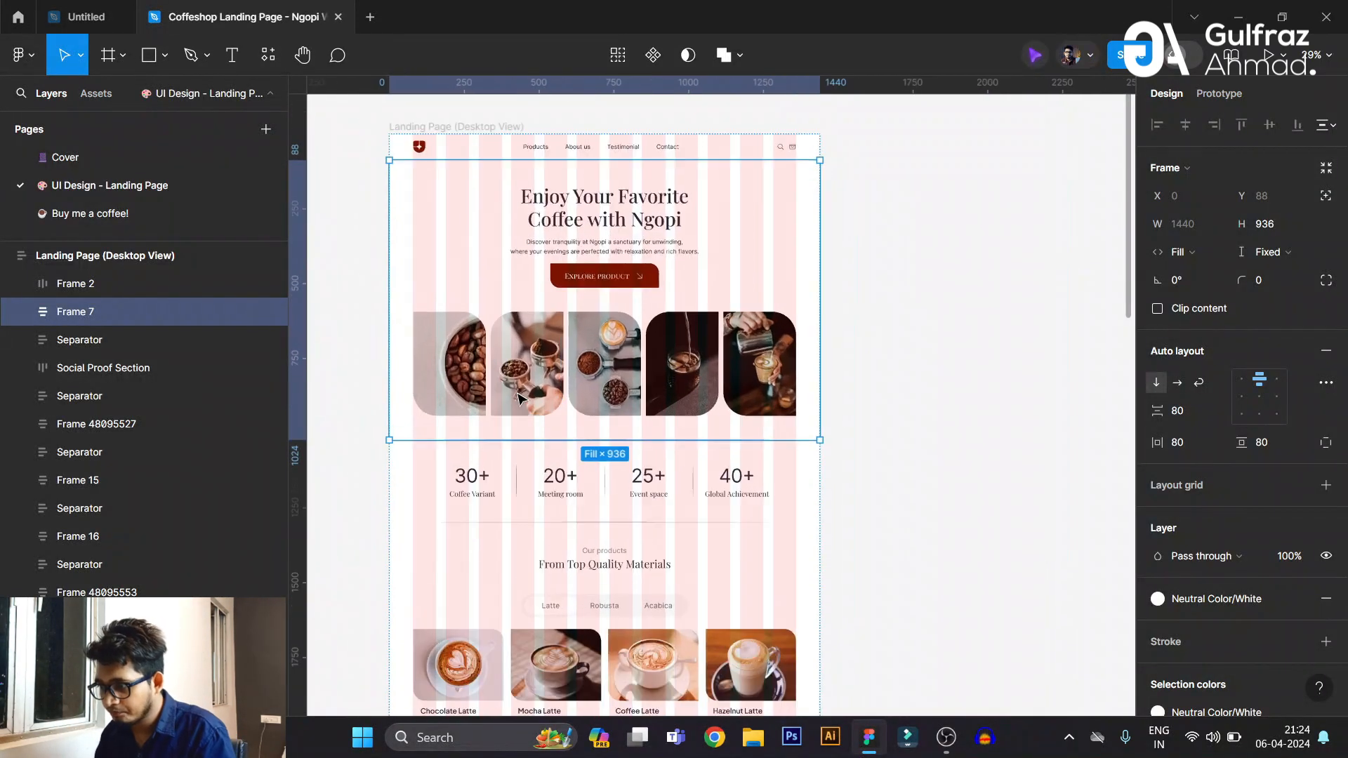
pyautogui.scroll(2, 520, 398)
pyautogui.scroll(-2, 520, 398)
pyautogui.scroll(2, 519, 398)
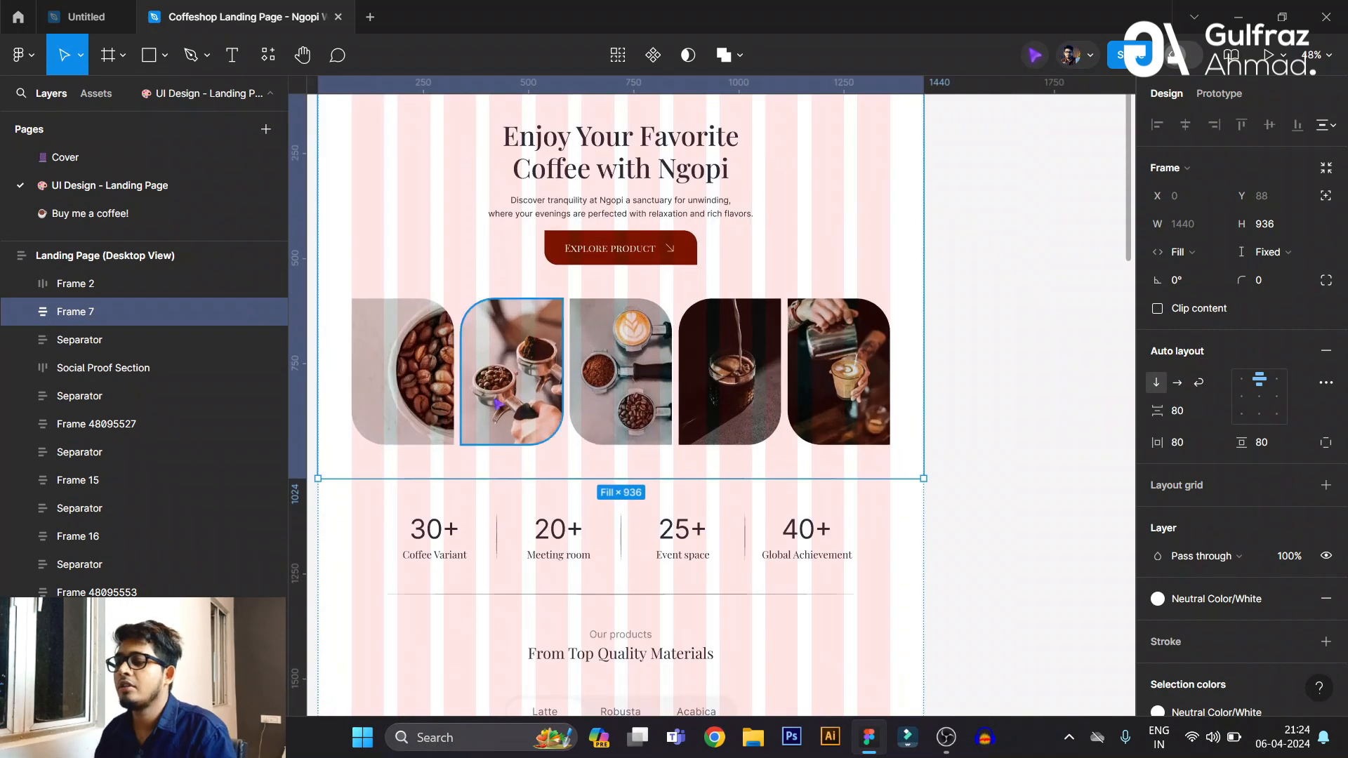
# Examine how the hero heading, coffee images, statistics row and product cards of the desktop landing page line up with the column grid.
pyautogui.scroll(1, 497, 403)
pyautogui.scroll(2, 505, 404)
pyautogui.scroll(1, 528, 405)
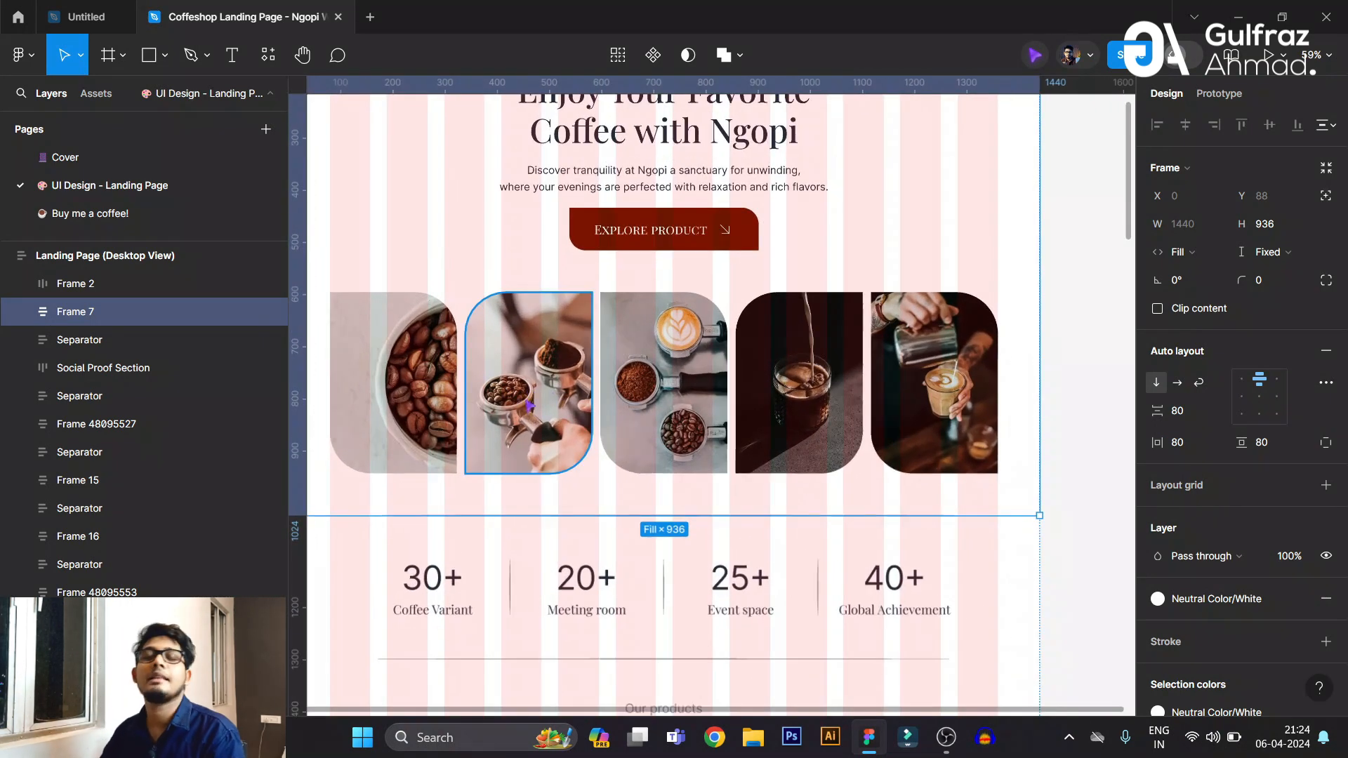
pyautogui.scroll(3, 525, 415)
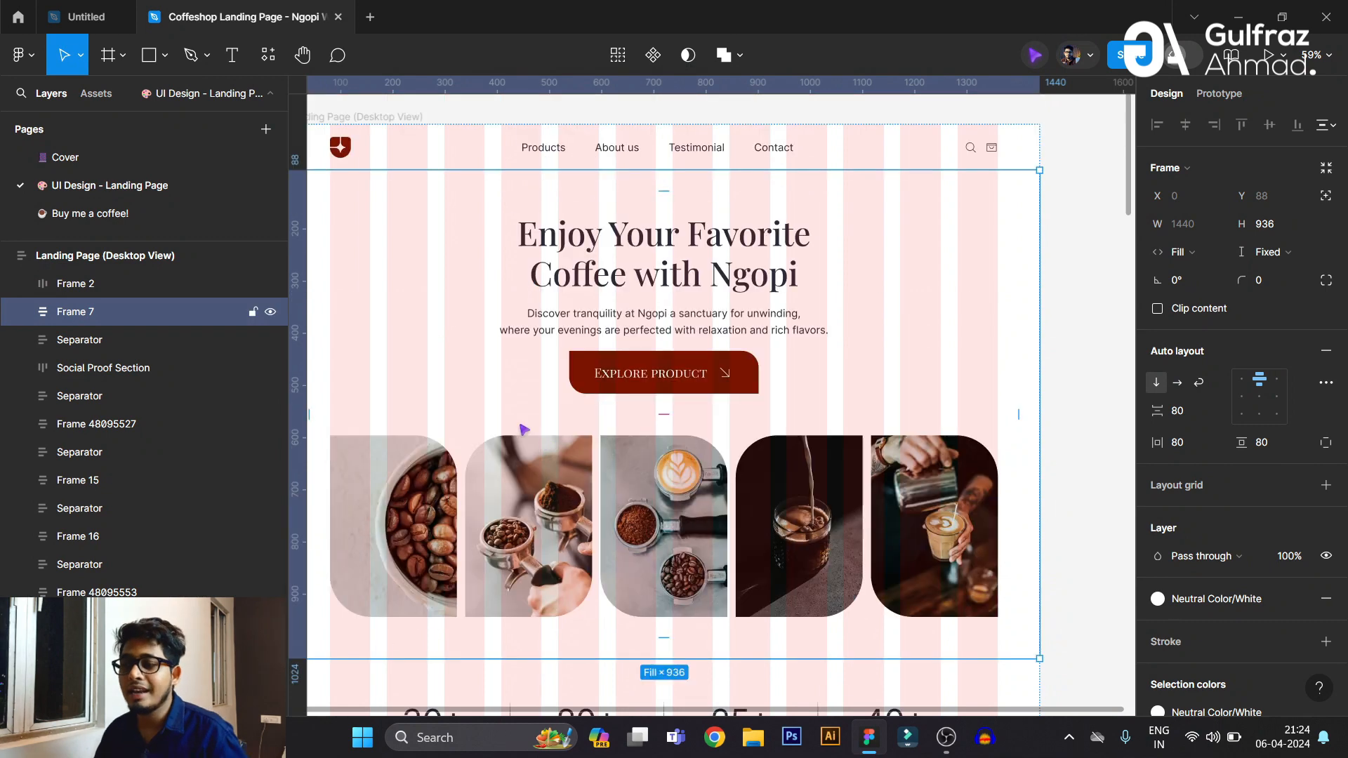
pyautogui.scroll(-1, 524, 429)
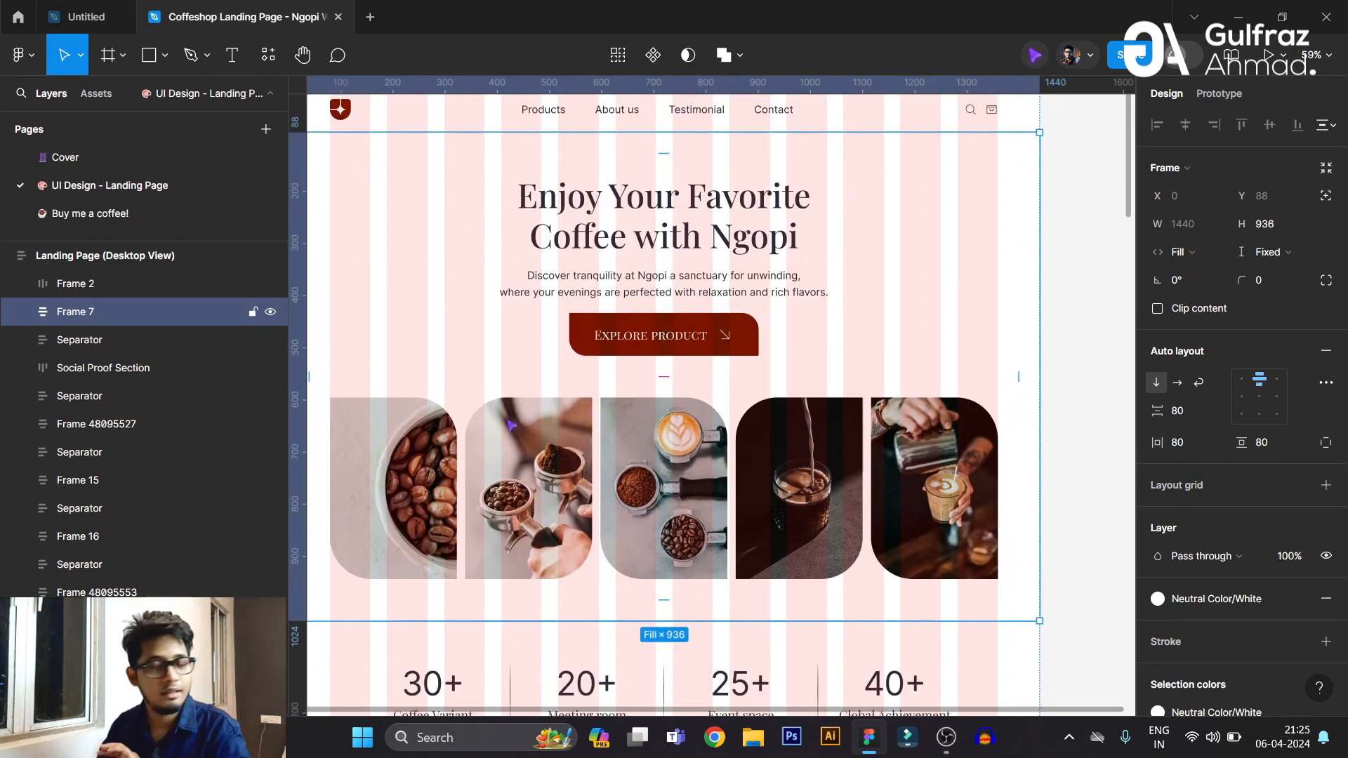
pyautogui.scroll(-2, 510, 425)
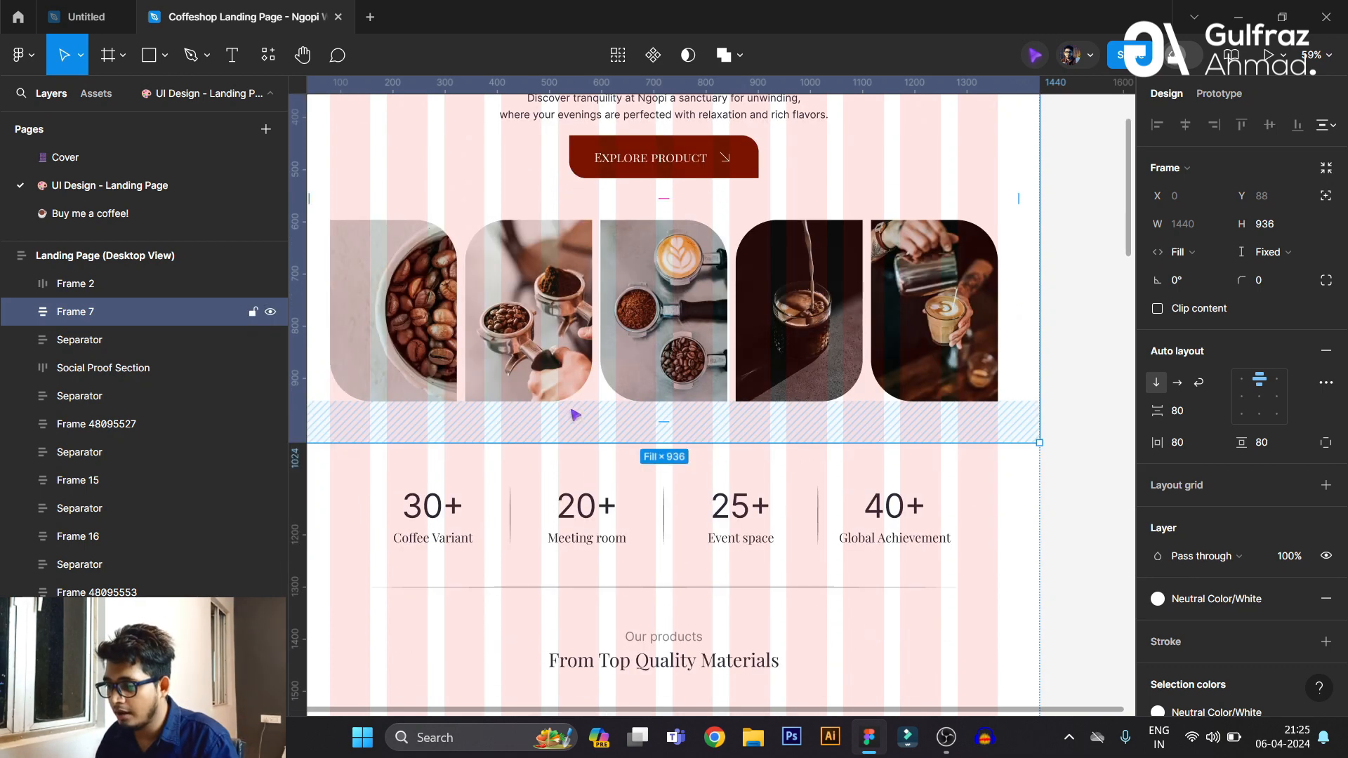
pyautogui.scroll(-3, 579, 416)
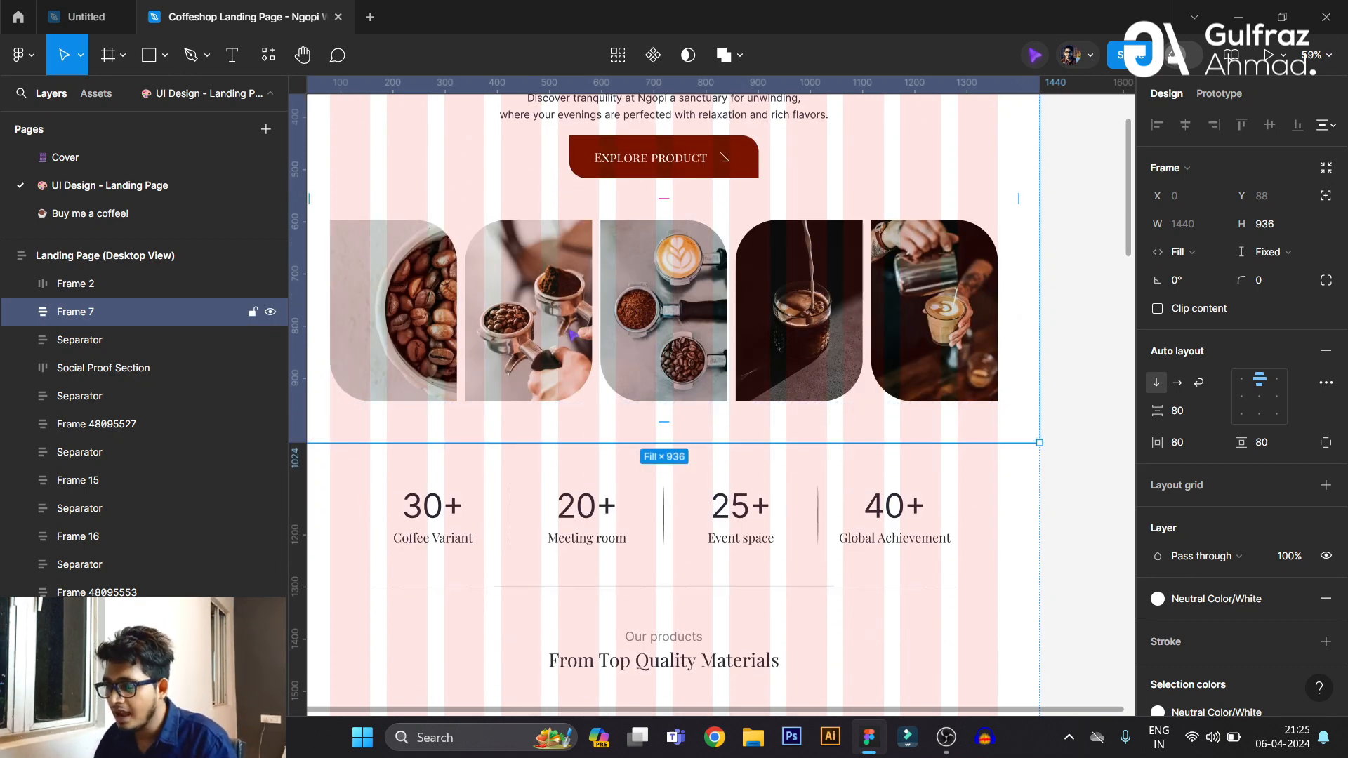
pyautogui.scroll(-2, 711, 321)
pyautogui.scroll(4, 604, 358)
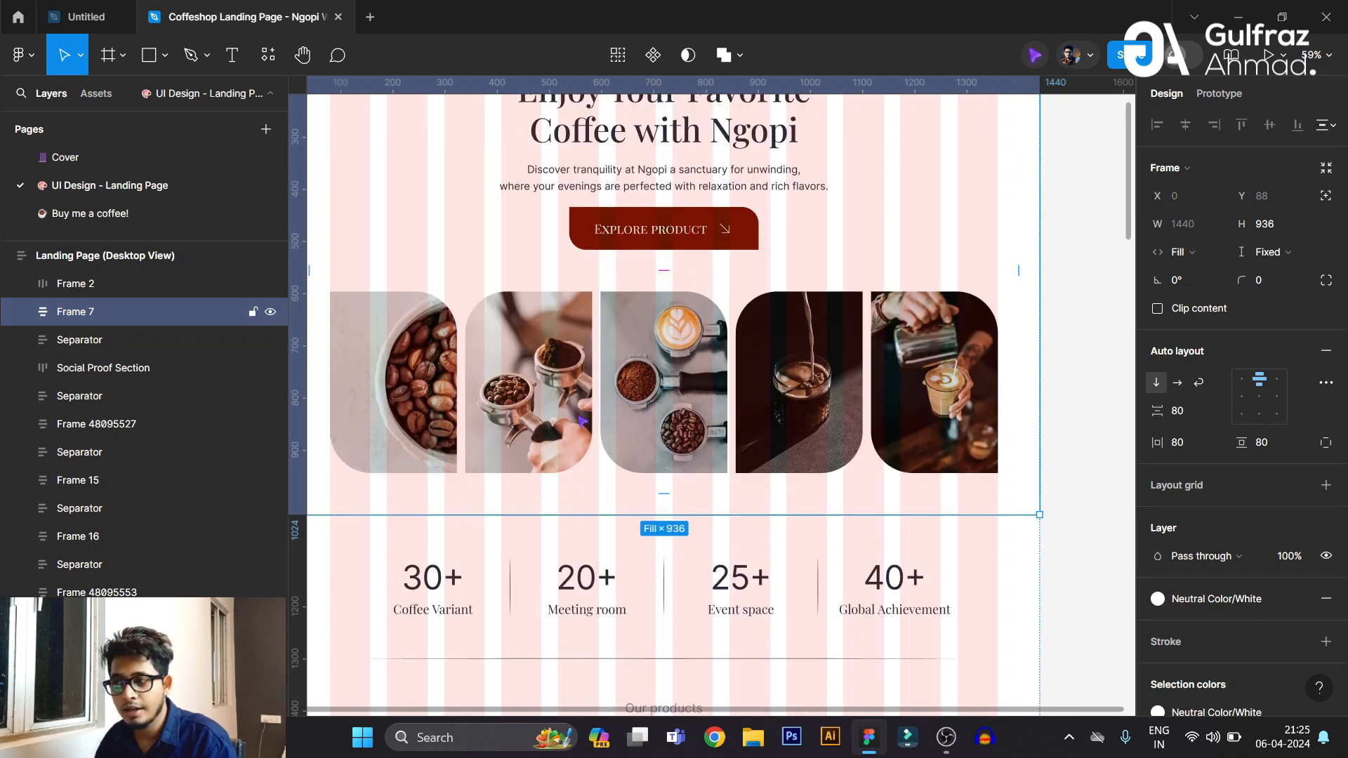
pyautogui.scroll(-4, 580, 420)
pyautogui.scroll(-6, 579, 420)
pyautogui.scroll(3, 505, 207)
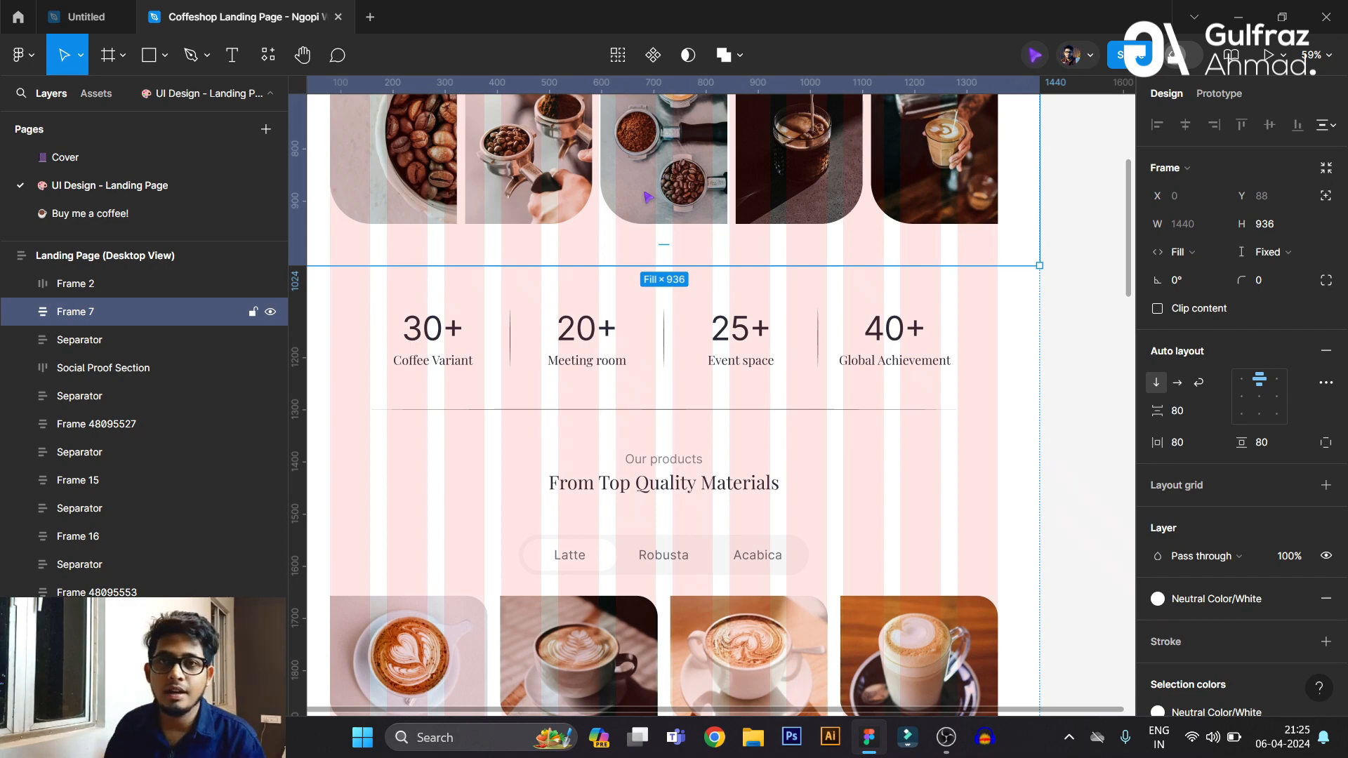
pyautogui.scroll(-9, 702, 246)
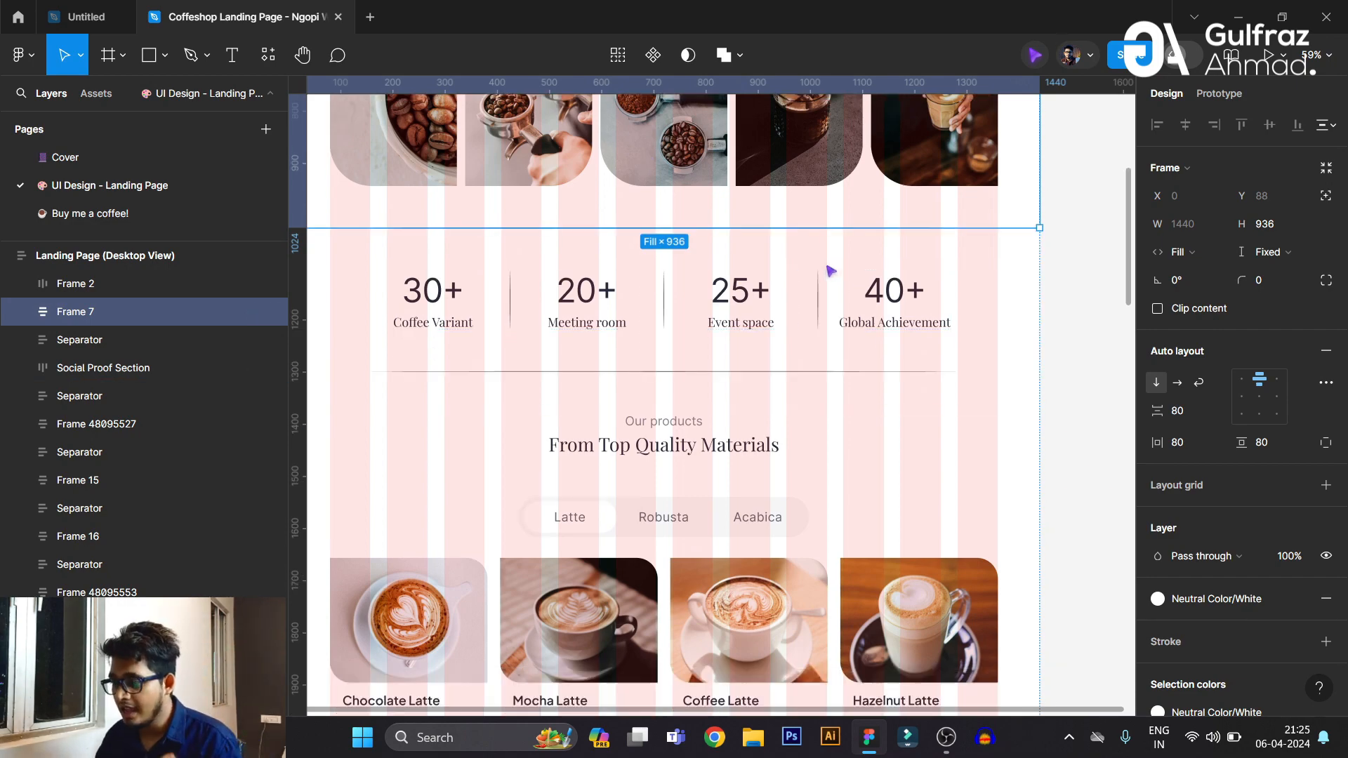
pyautogui.scroll(2, 548, 240)
pyautogui.scroll(3, 385, 137)
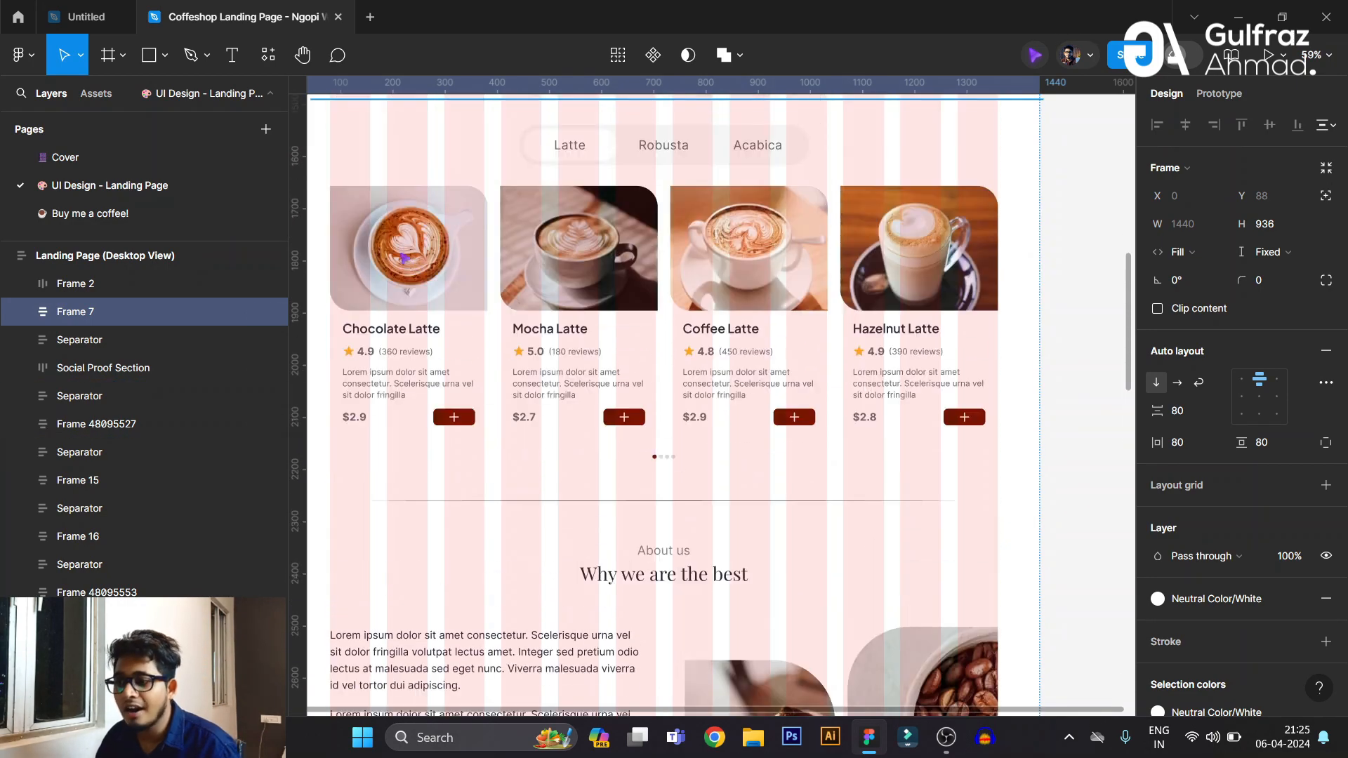
# Drill into the Chocolate Latte product card and select its details frame and title text to inspect their placement against the columns.
pyautogui.click(398, 302)
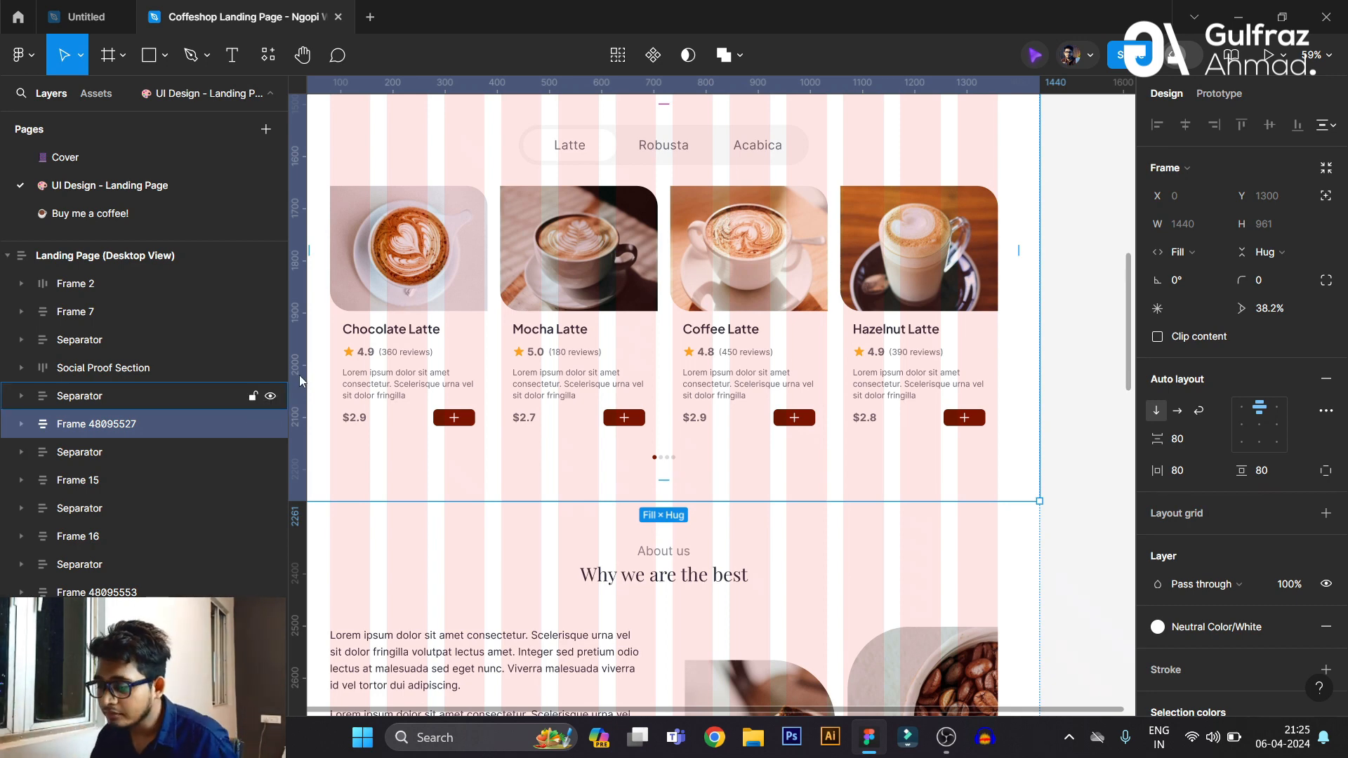
pyautogui.doubleClick(397, 393)
pyautogui.doubleClick(404, 384)
pyautogui.doubleClick(407, 401)
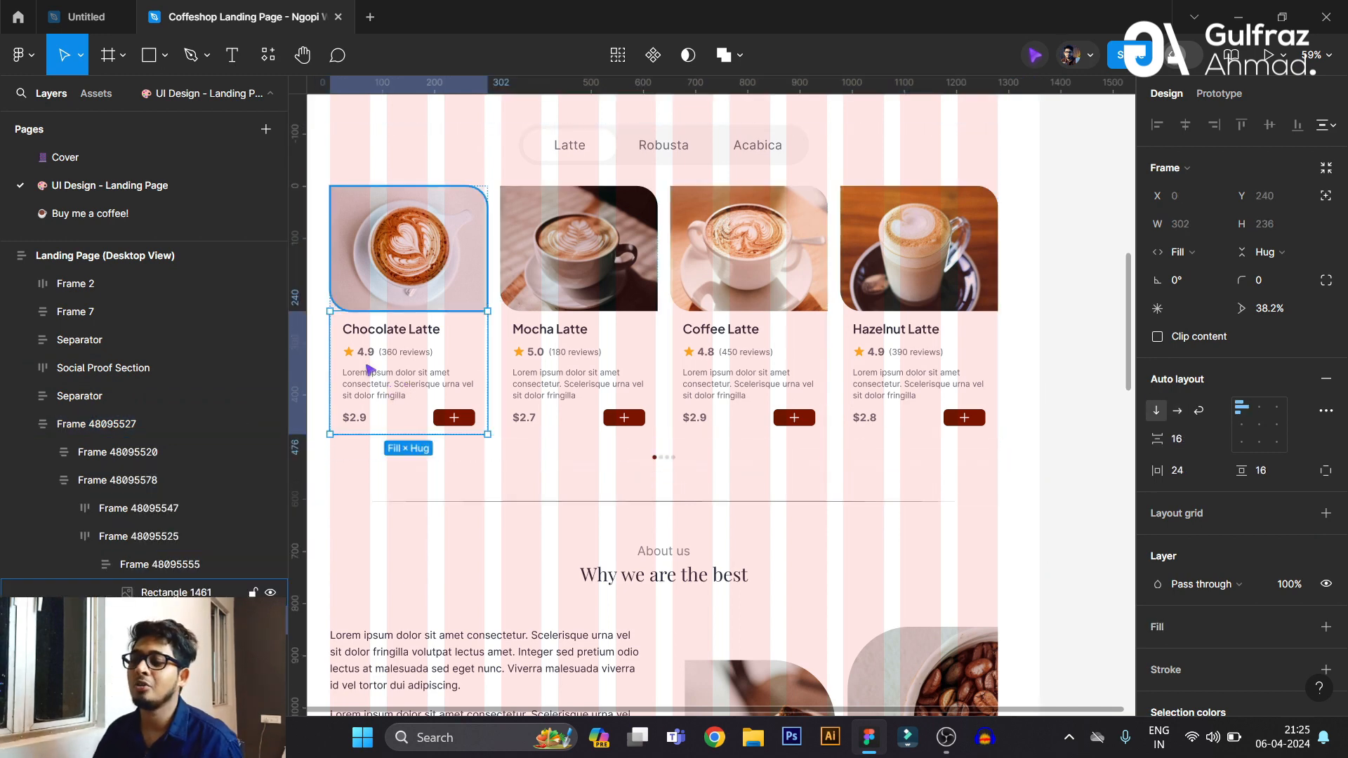
pyautogui.doubleClick(387, 375)
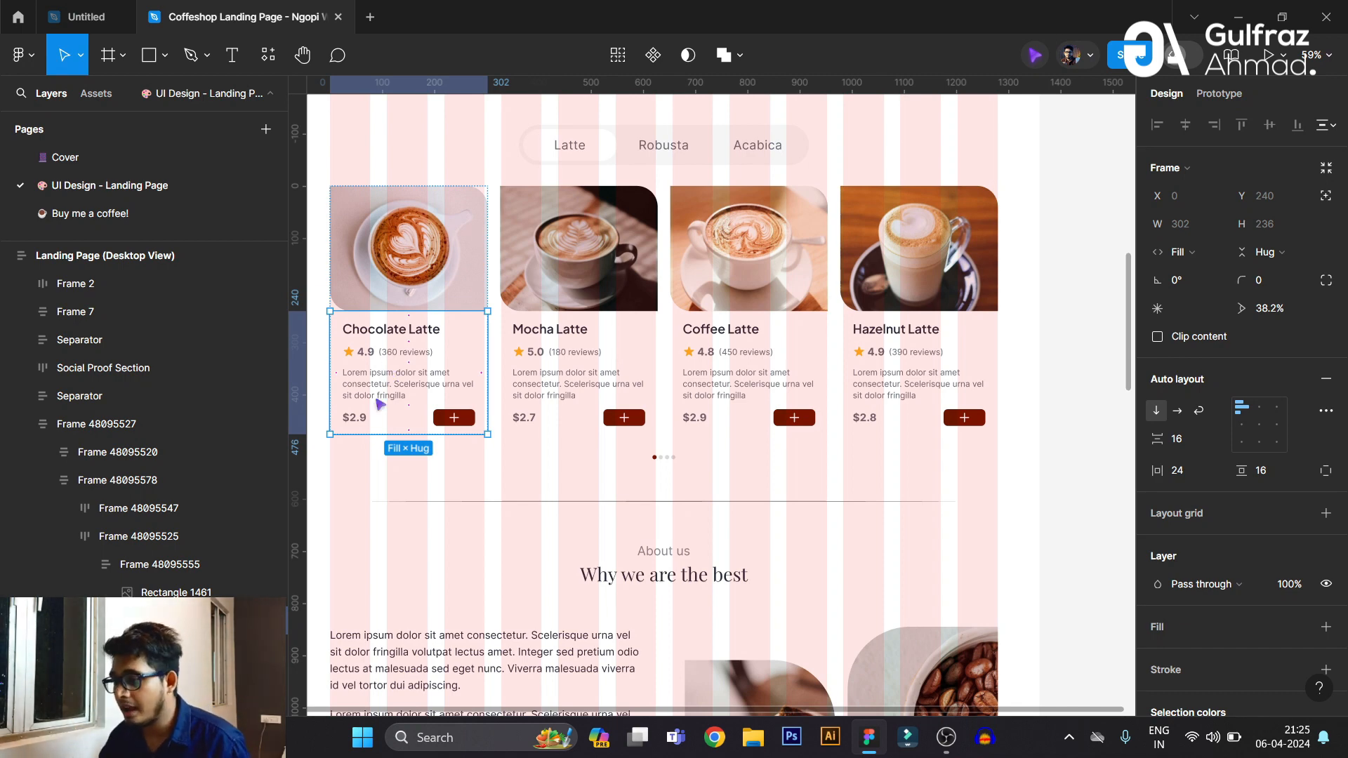
pyautogui.doubleClick(421, 323)
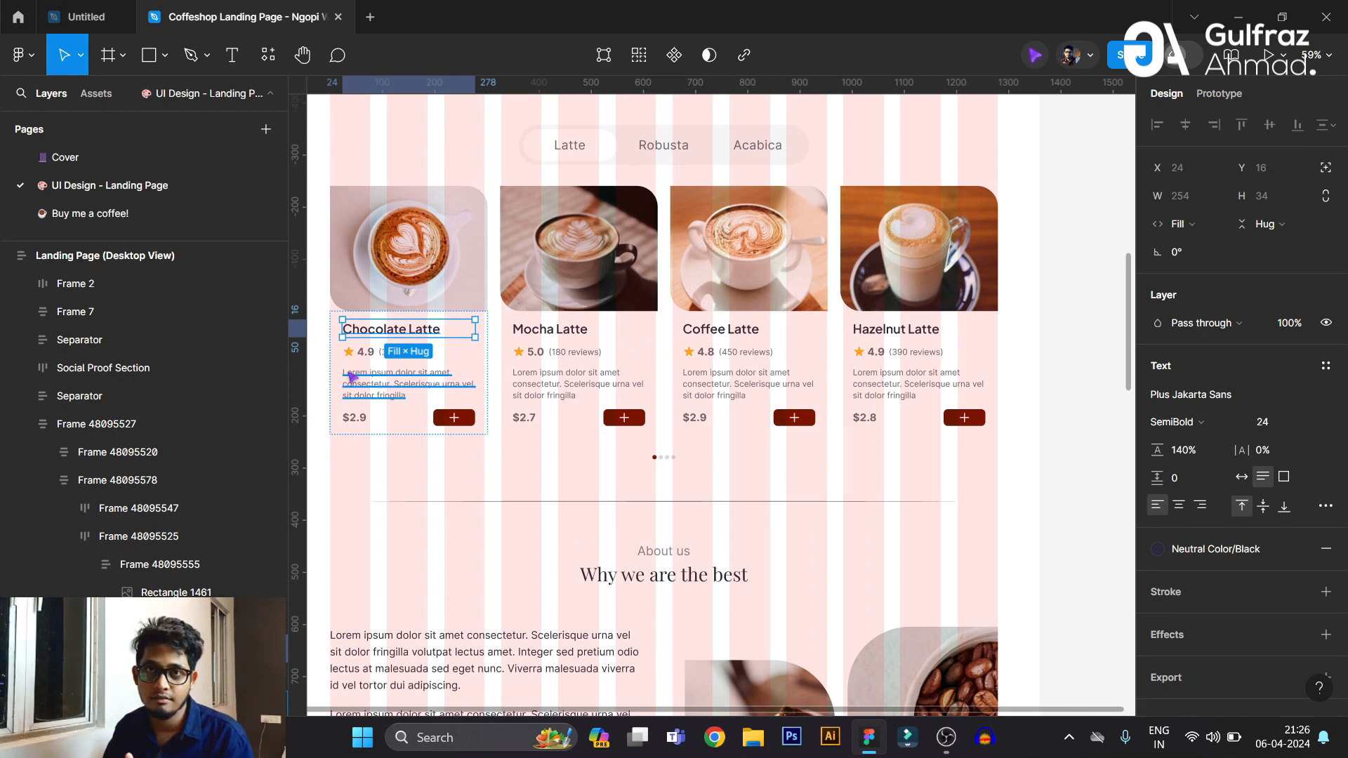
# Examine the grid alignment of the About us and Testimonial sections, then return to the Understand Grid System file.
pyautogui.scroll(-5, 596, 379)
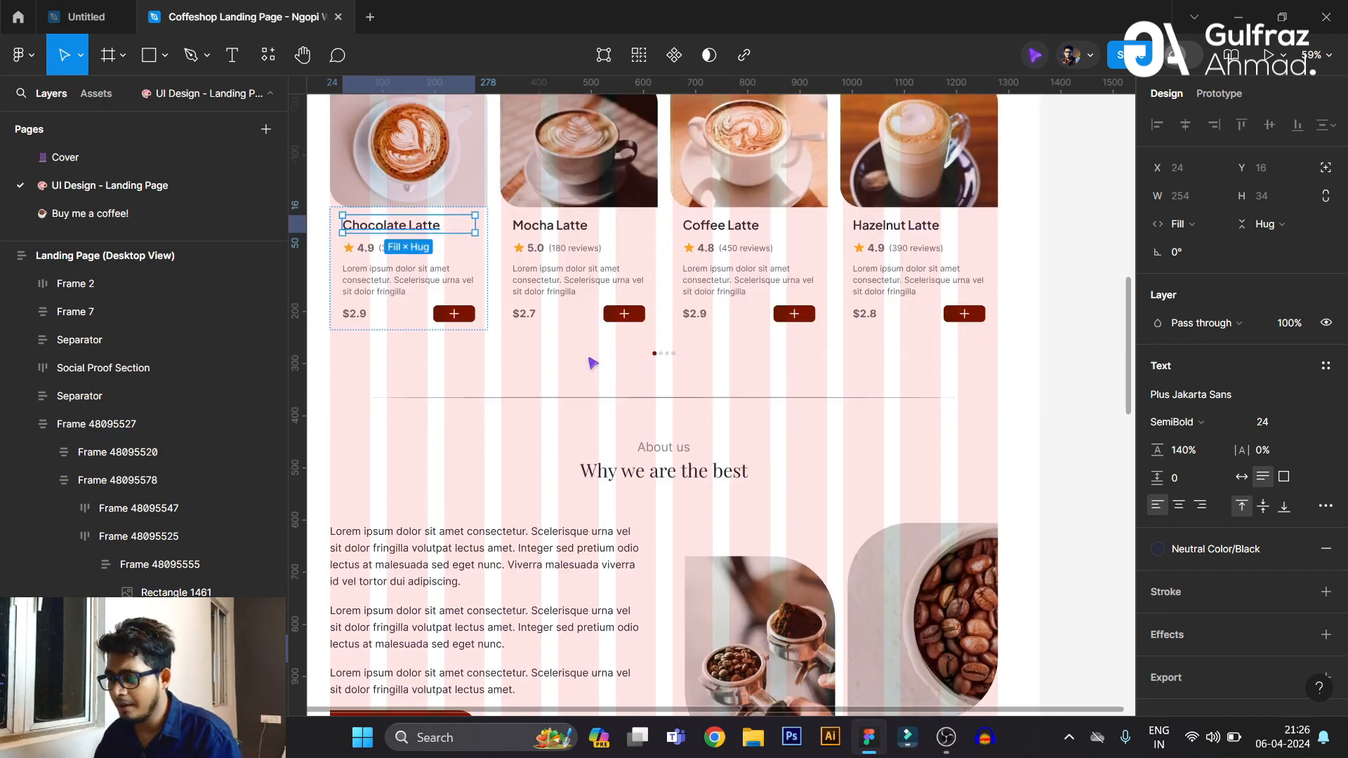
pyautogui.click(1079, 320)
pyautogui.scroll(-5, 621, 255)
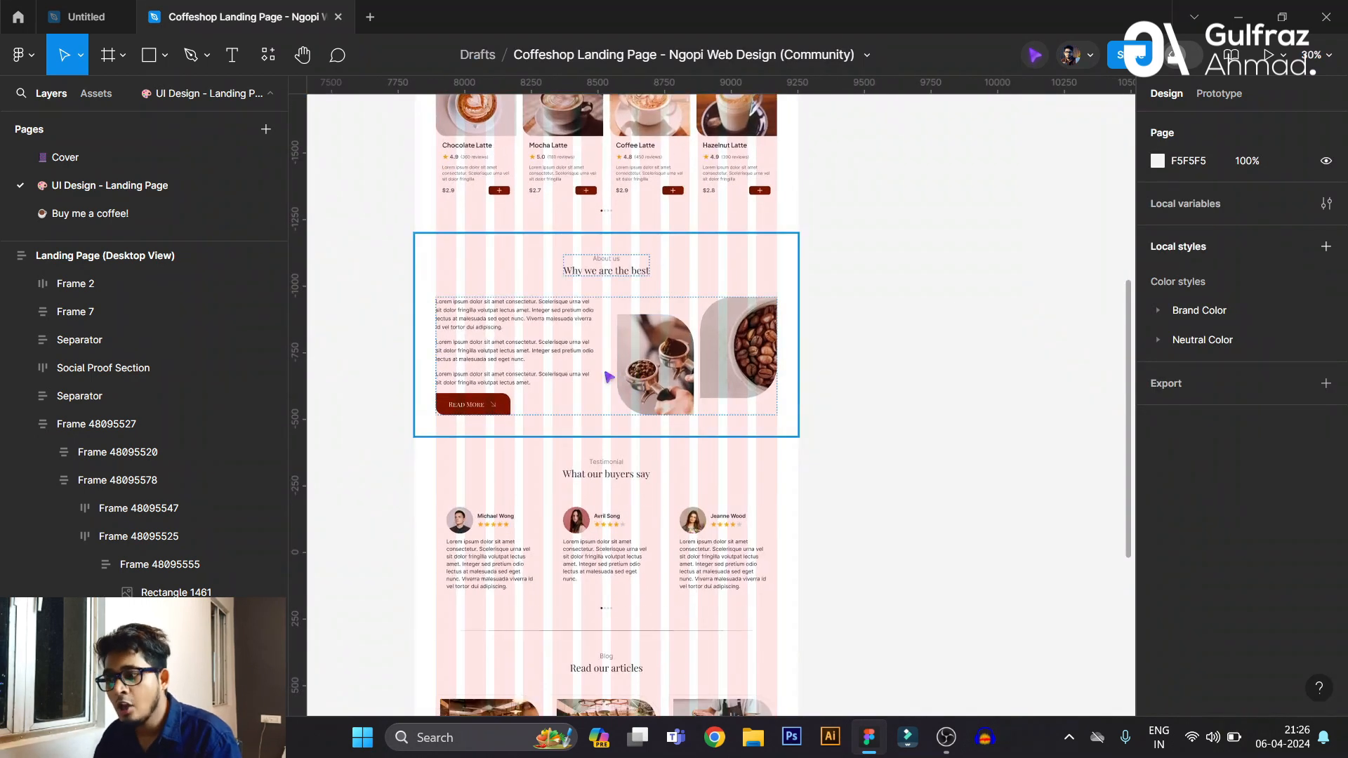
pyautogui.scroll(2, 609, 375)
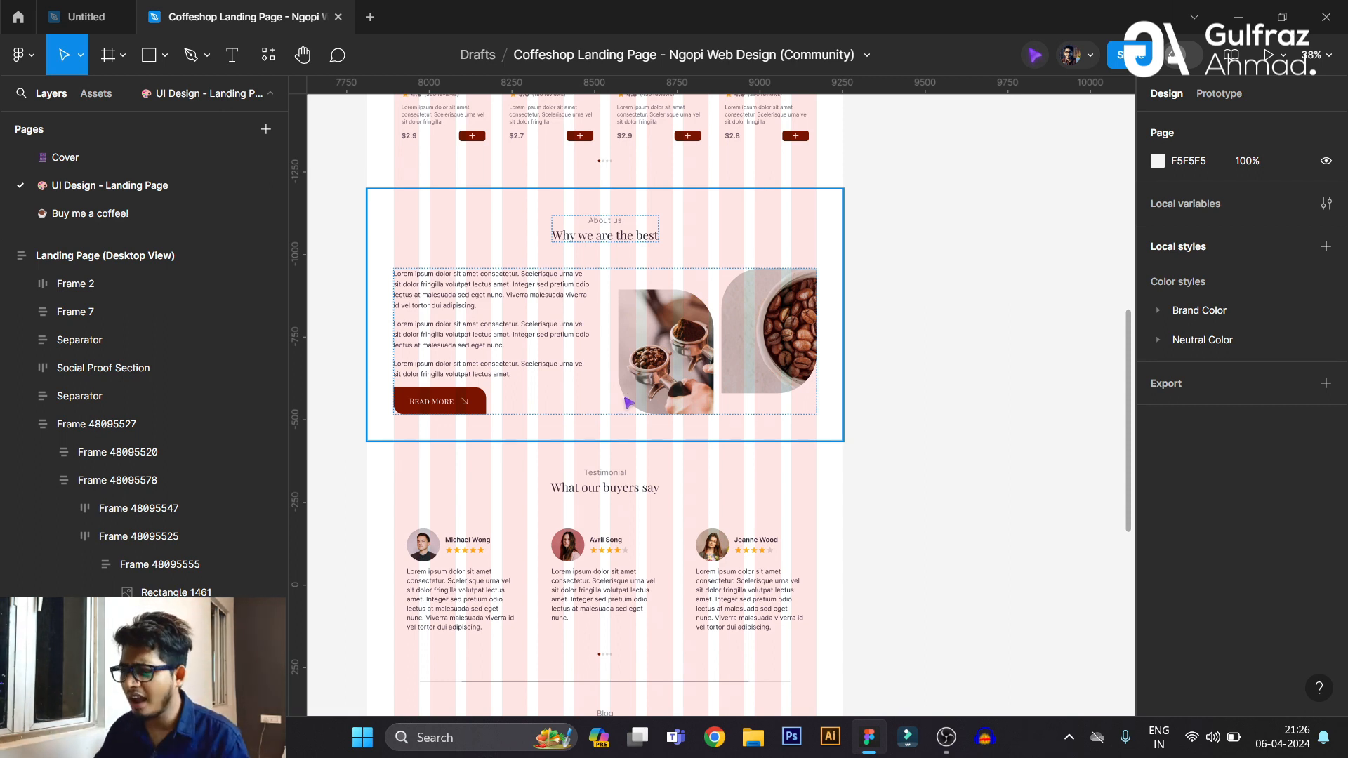
pyautogui.scroll(2, 627, 401)
pyautogui.click(112, 7)
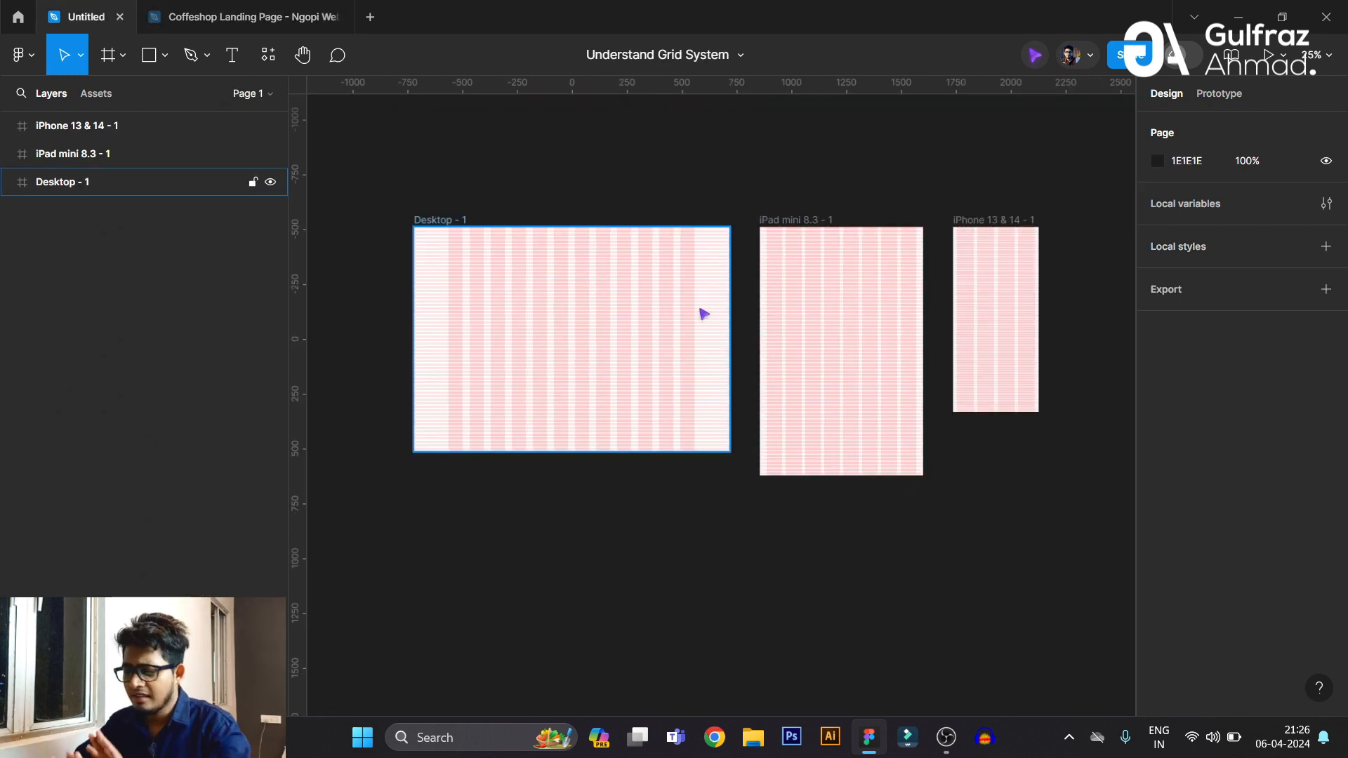